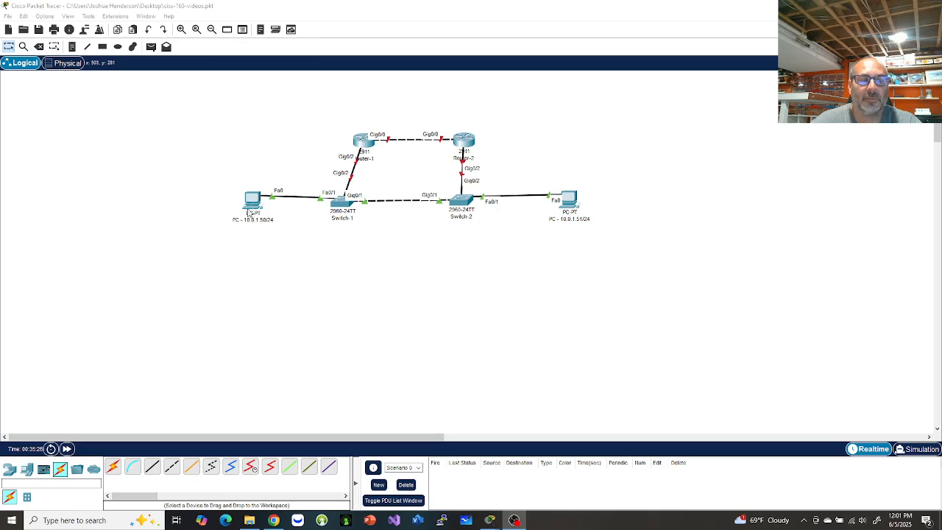
Pick the light-blue Console cable from the Connections toolbar.
left_click(132, 468)
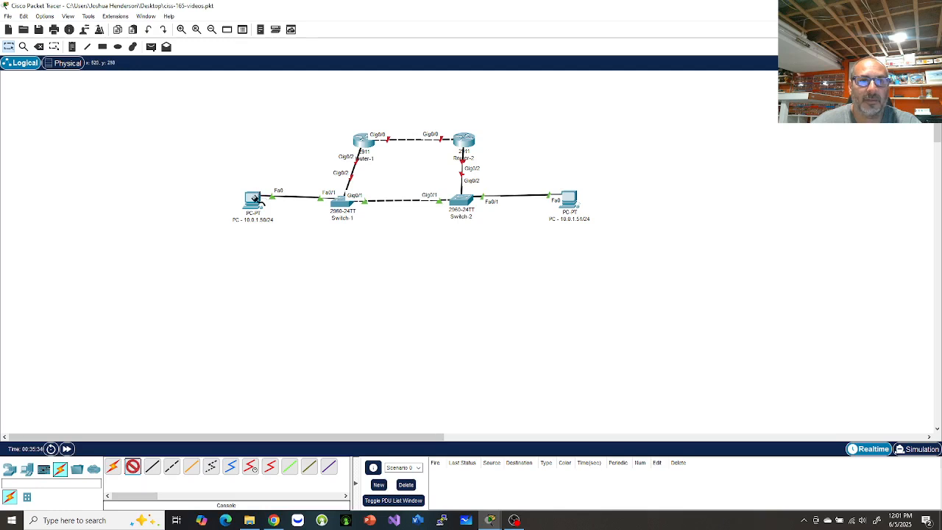
Connect the left PC's RS 232 port to Switch-1's Console port with a console cable.
left_click(255, 199)
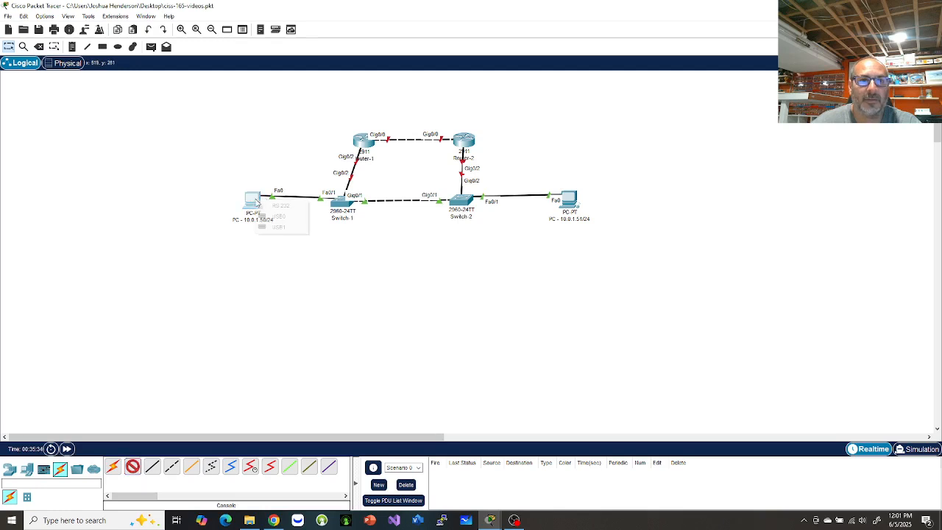
left_click(277, 207)
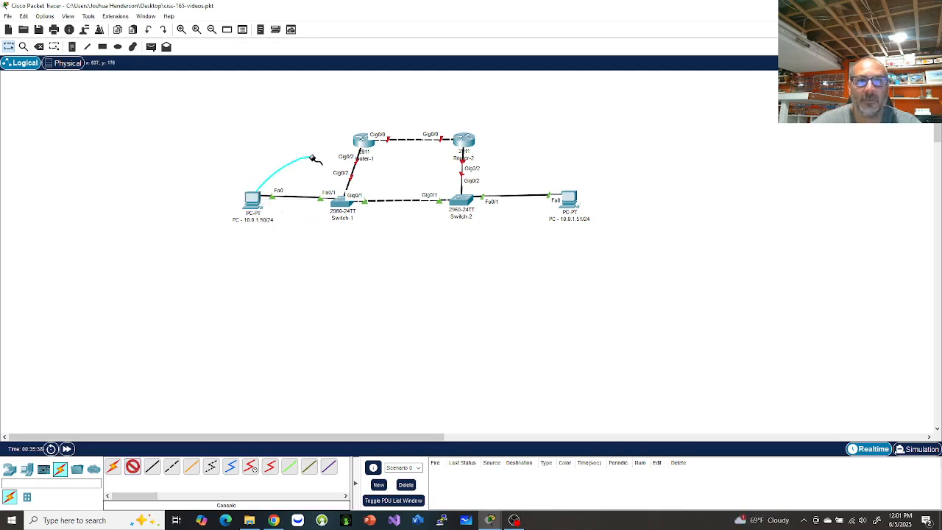
left_click(342, 203)
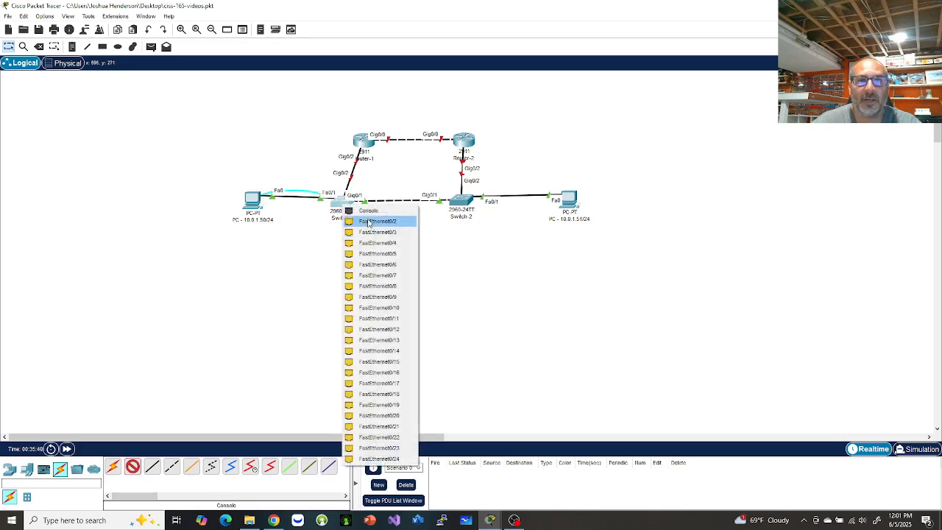
left_click(371, 211)
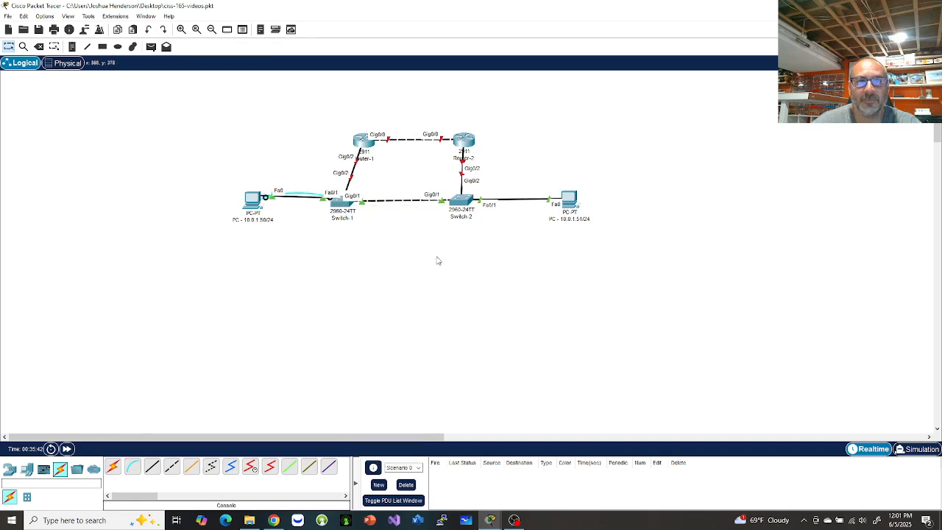
Connect the right PC's RS 232 port to Switch-2's Console port with a second console cable.
left_click(133, 469)
left_click(570, 198)
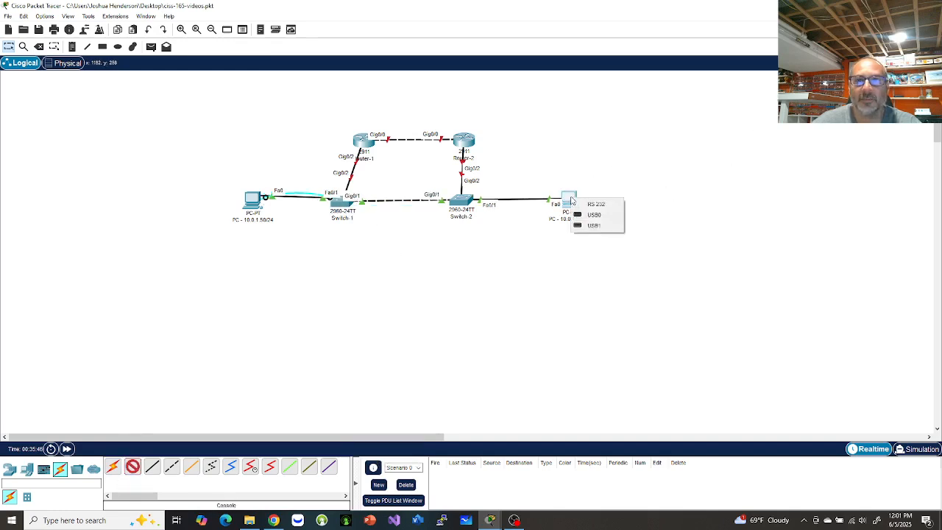
left_click(595, 206)
left_click(465, 199)
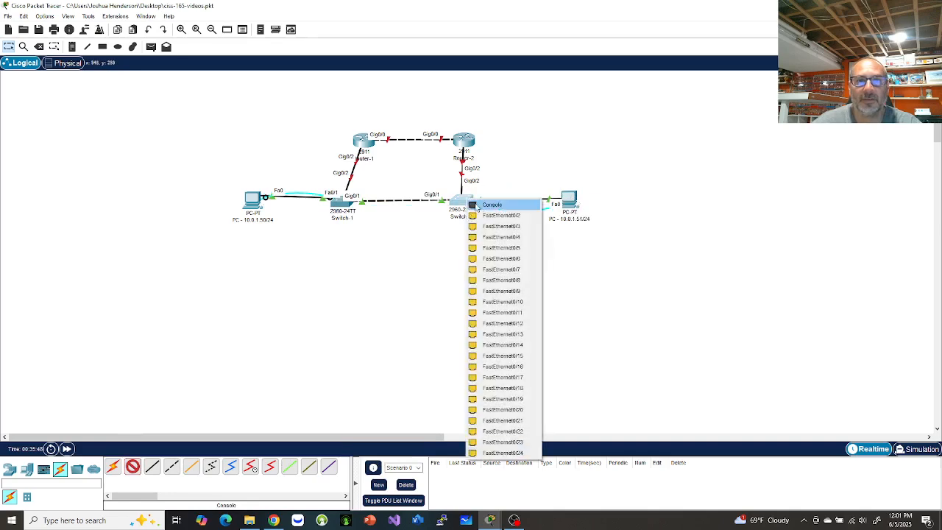
left_click(492, 207)
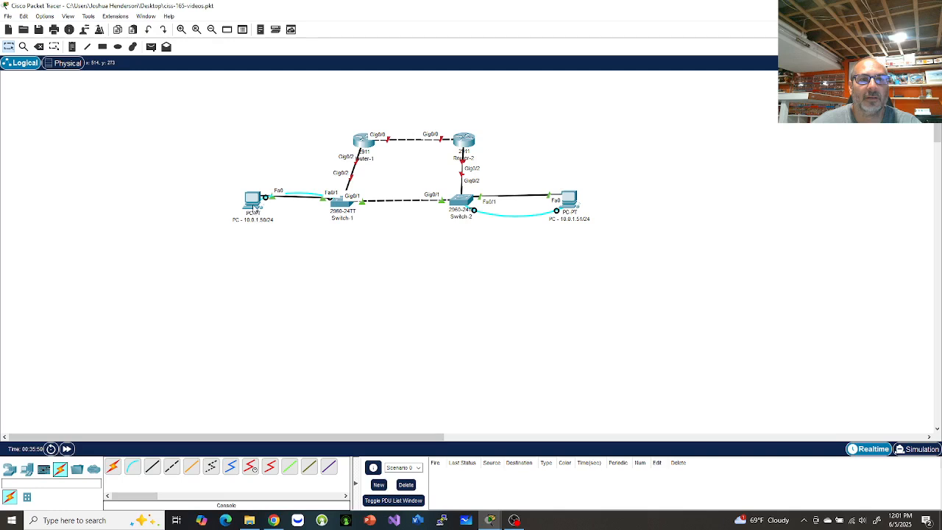
left_click(254, 205)
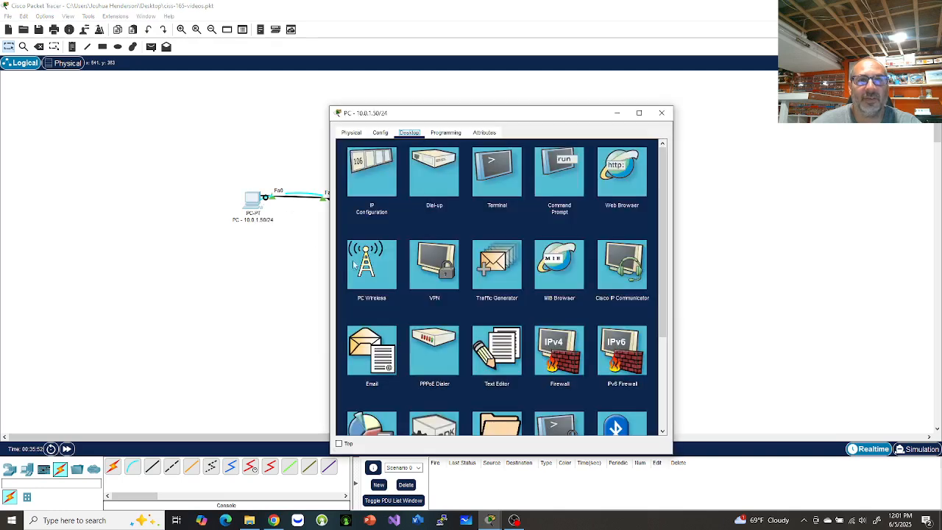
Give the left PC IPv4 10.0.1.50, mask 255.255.255.0 and gateway 10.0.1.1.
left_click(373, 170)
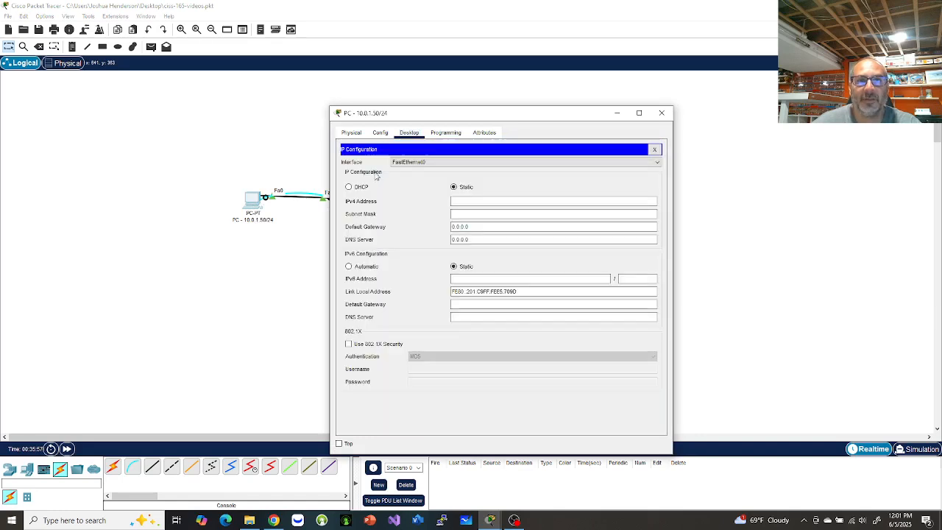
left_click(471, 201)
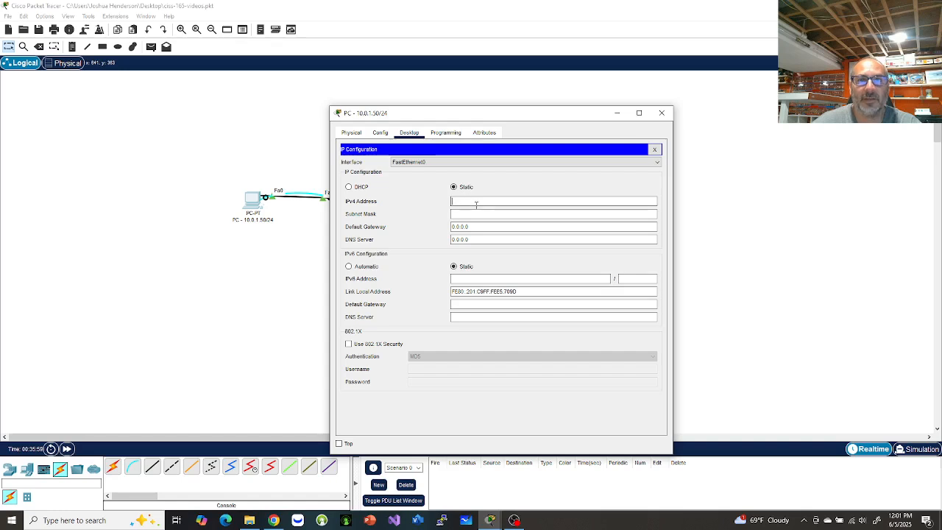
type("10")
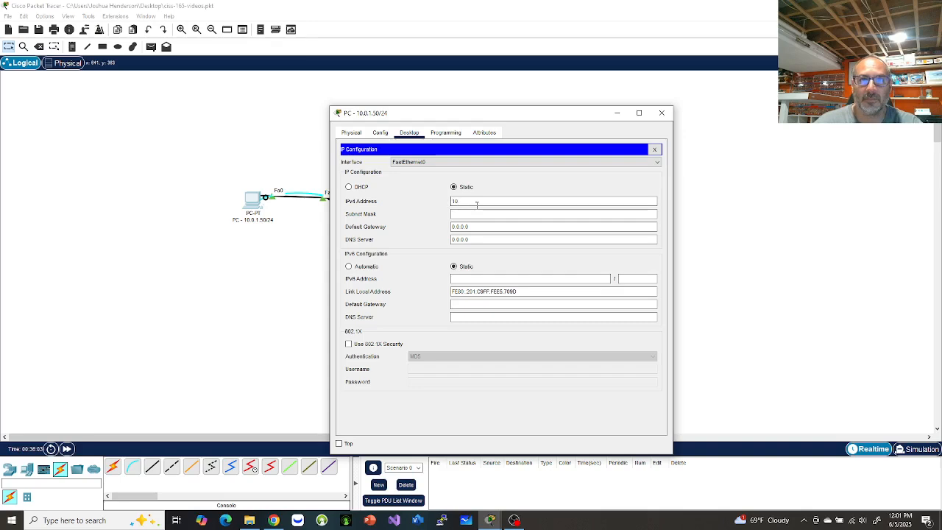
type(".0.1.50")
key("Tab")
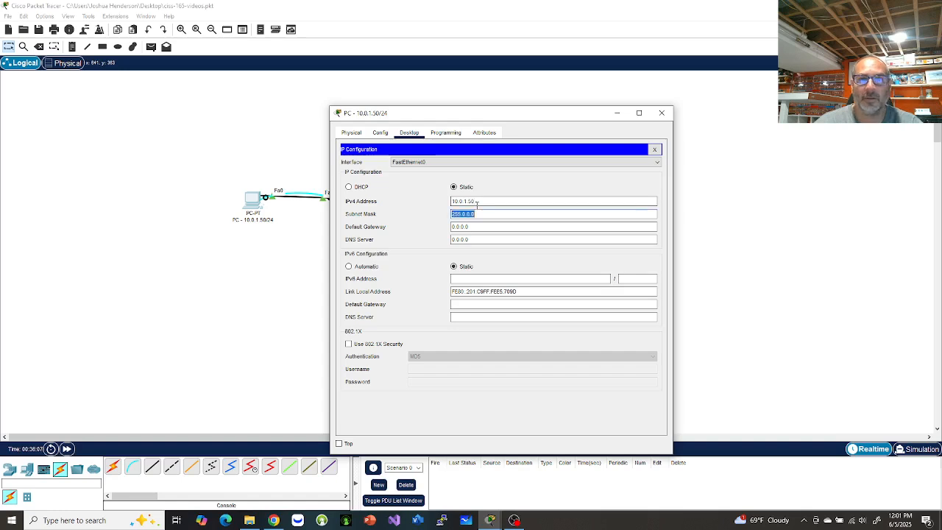
type("255.255")
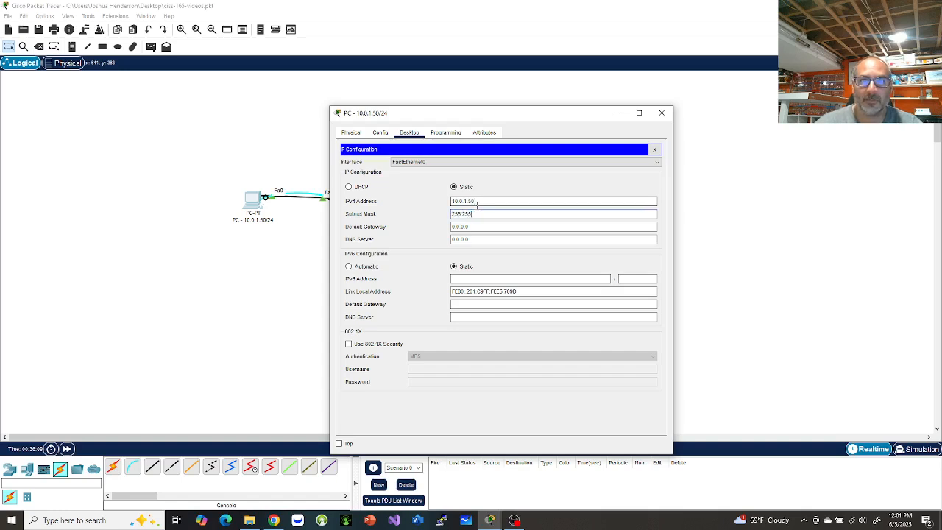
type(".255.0")
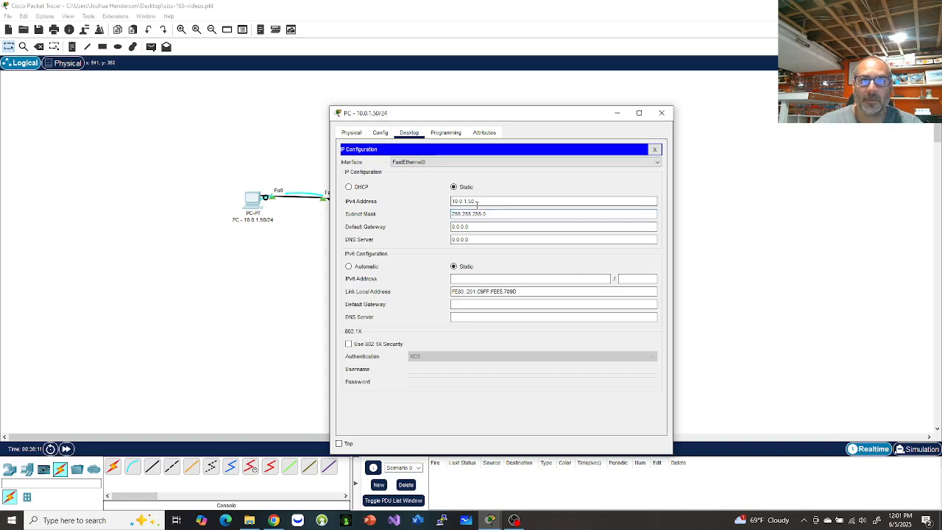
key("Tab")
type("10.")
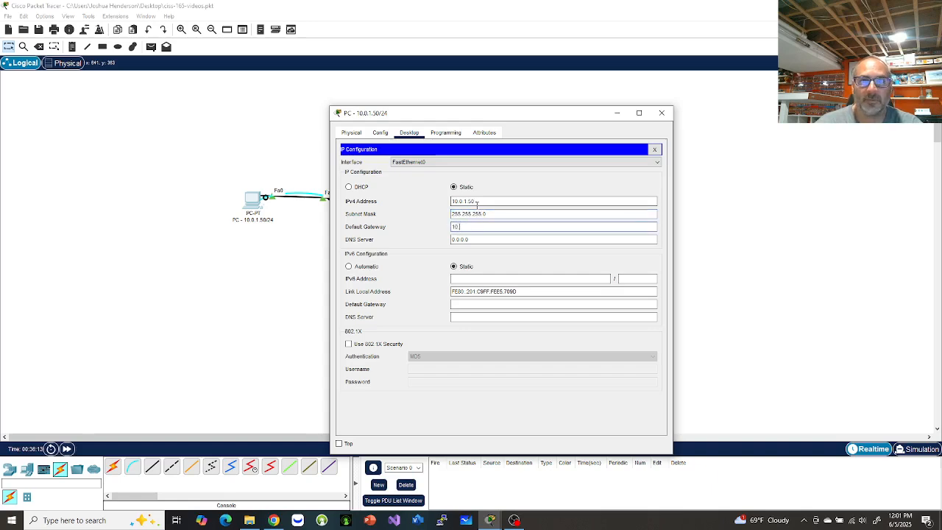
type("0.1.1")
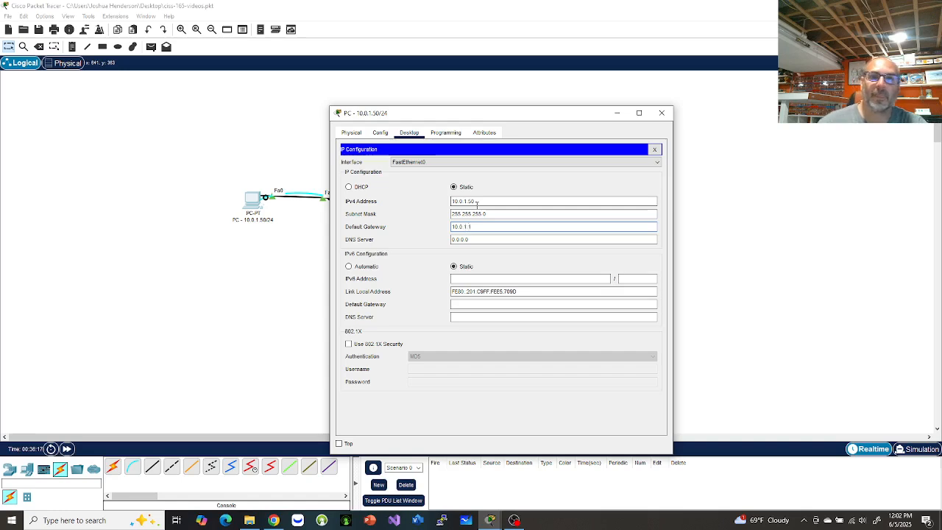
left_click(655, 150)
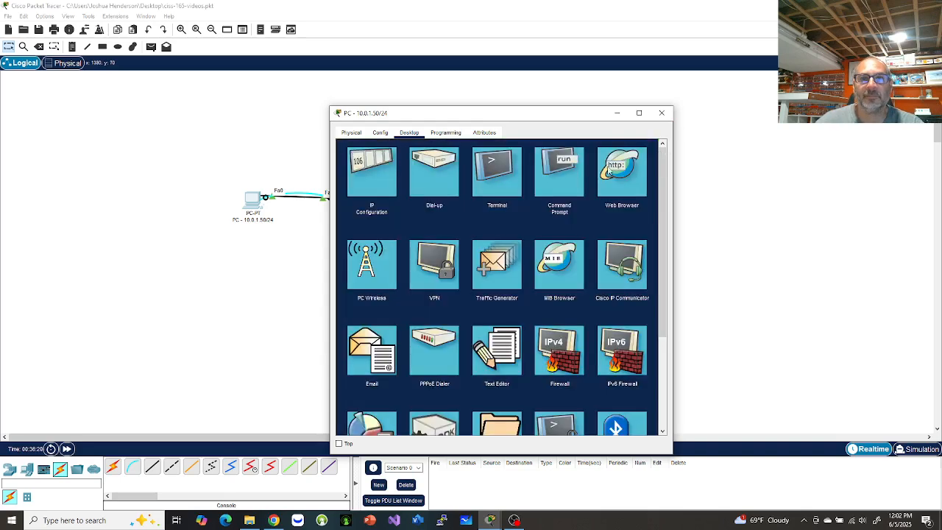
left_click(557, 185)
Give the right PC IPv4 10.0.1.51, mask 255.255.255.0 and gateway 10.0.1.1.
left_click_drag(571, 118, 268, 107)
left_click(574, 204)
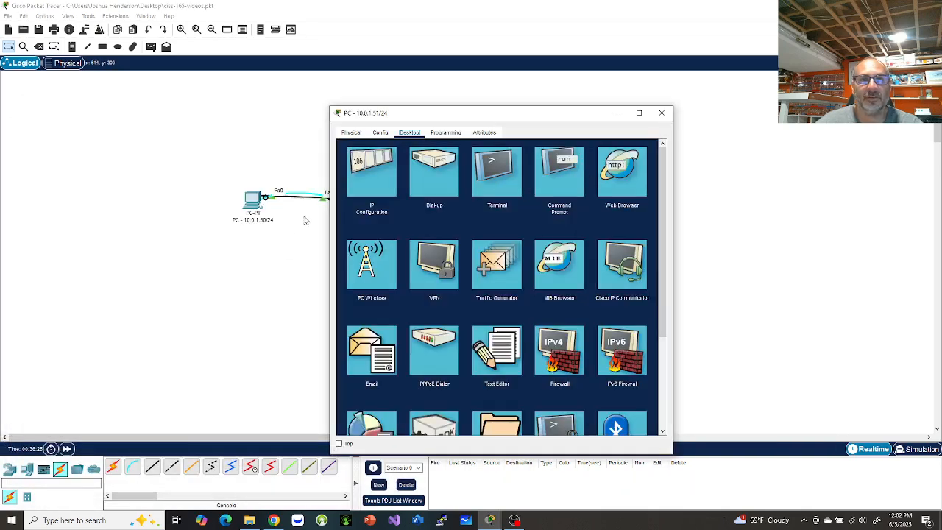
left_click(372, 173)
left_click(469, 202)
type("10.0.1")
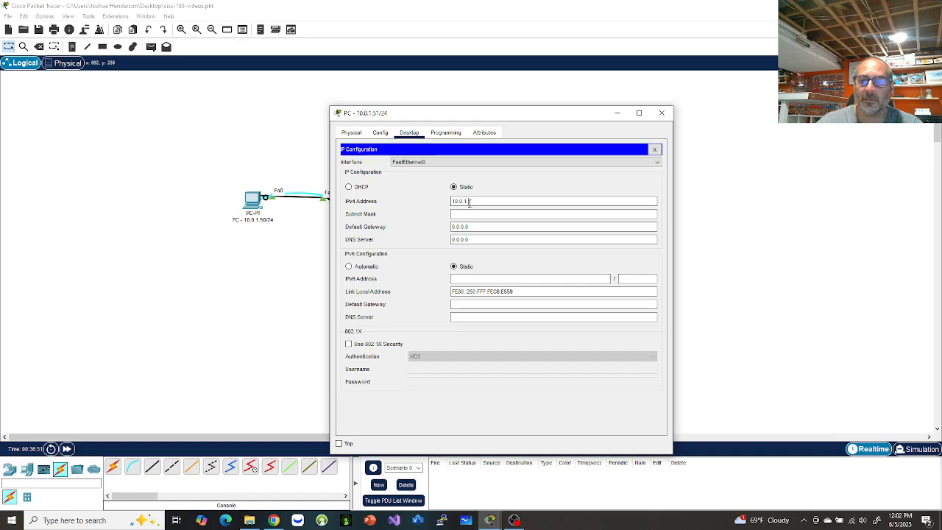
type(".51")
key("Tab")
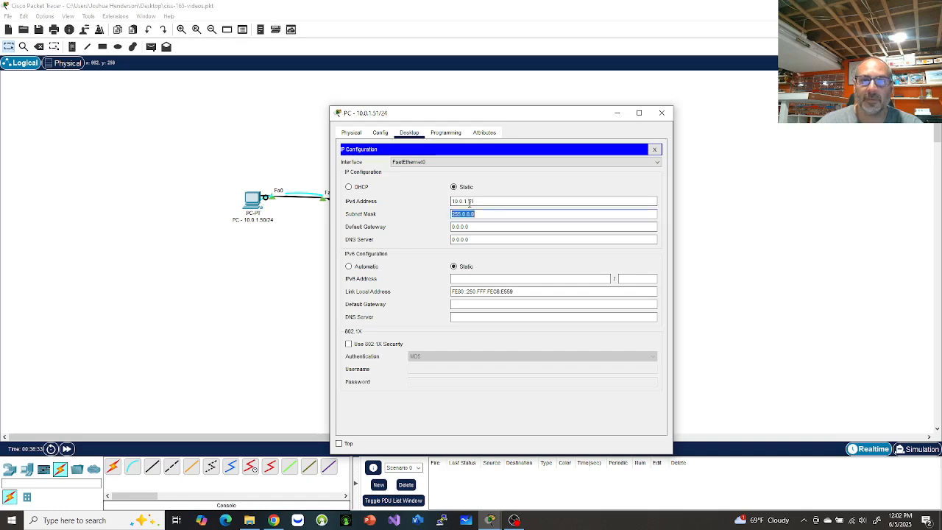
type("255.255.25")
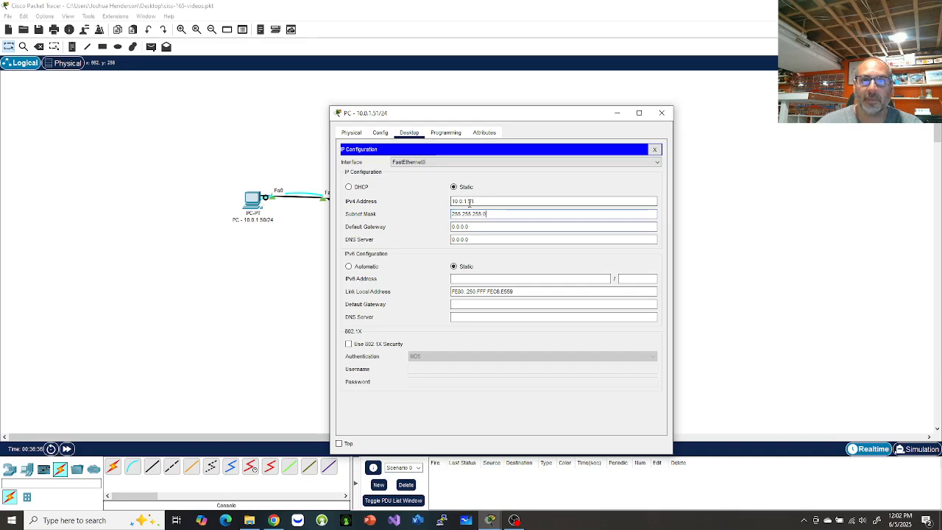
key("Tab")
type("10.")
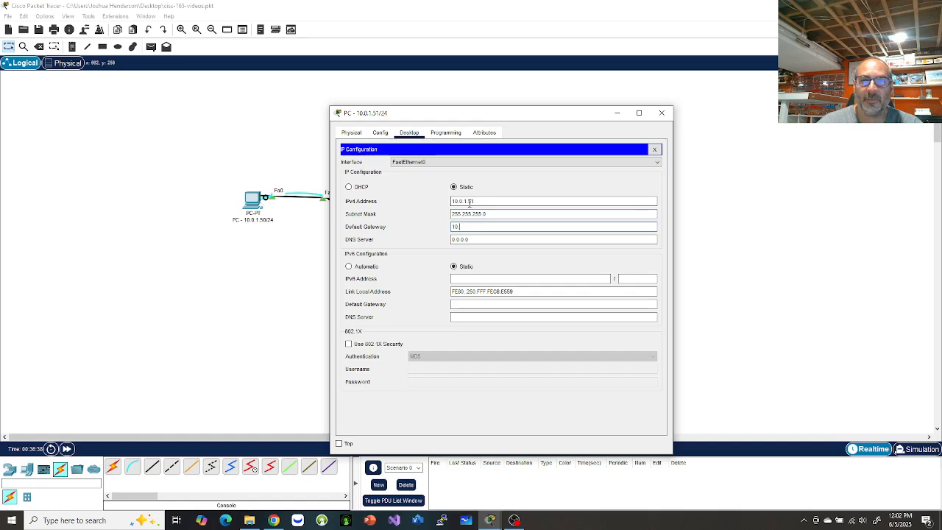
type("0.1.1")
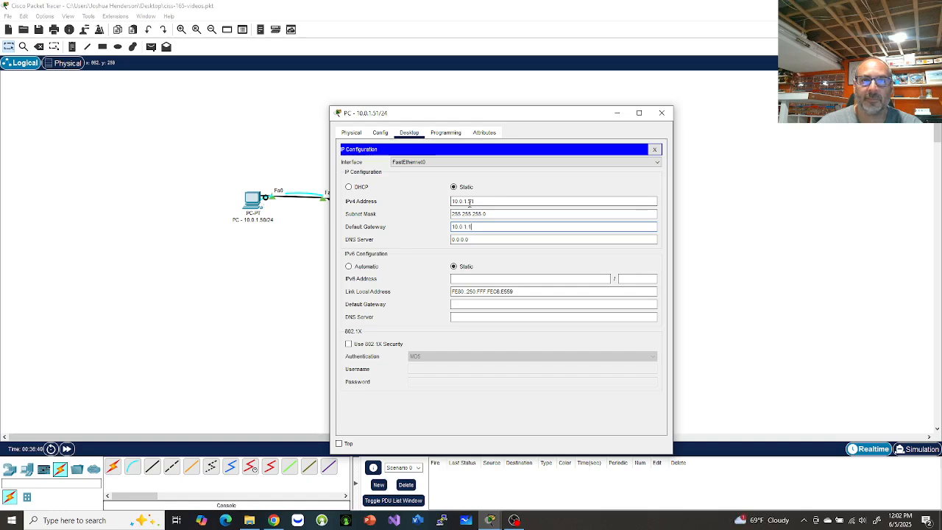
left_click(654, 149)
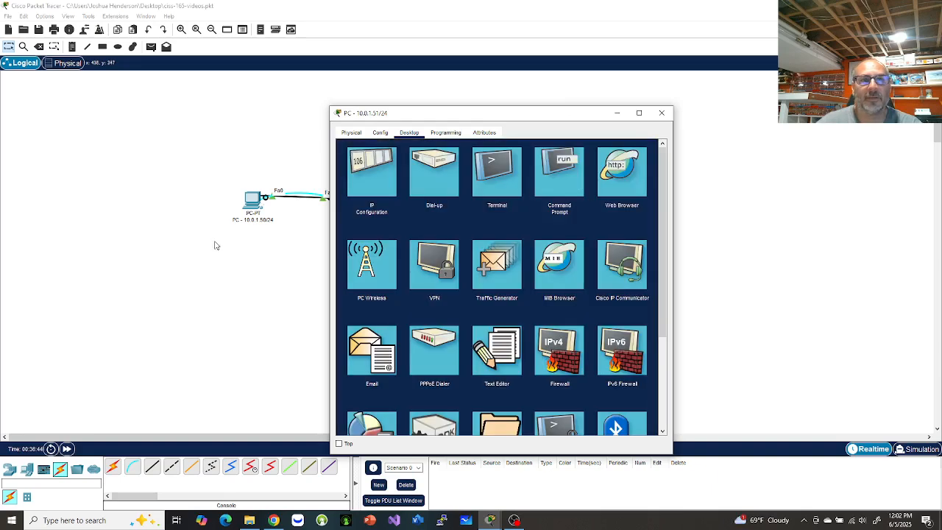
Ping 10.0.1.51 from the 10.0.1.50 PC, getting 4/4 replies, then close its windows.
left_click(252, 211)
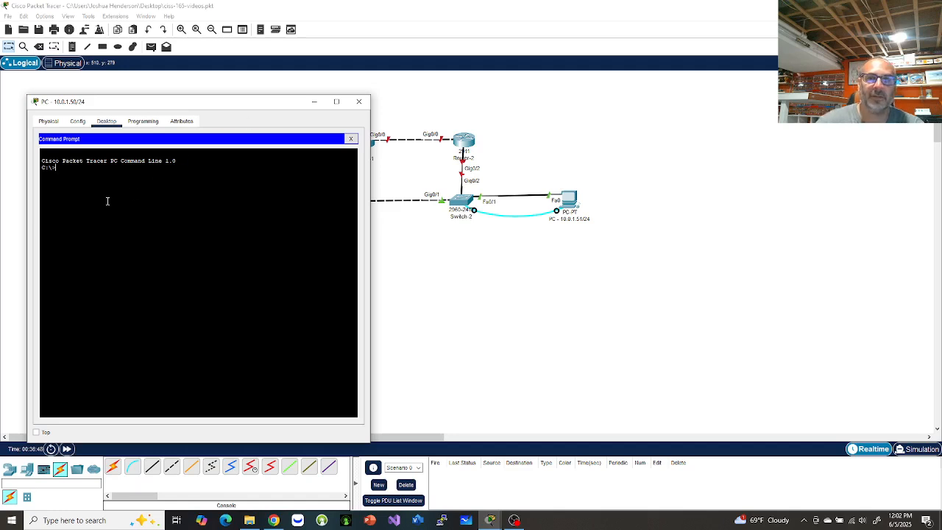
type("ping 10.0.1.51")
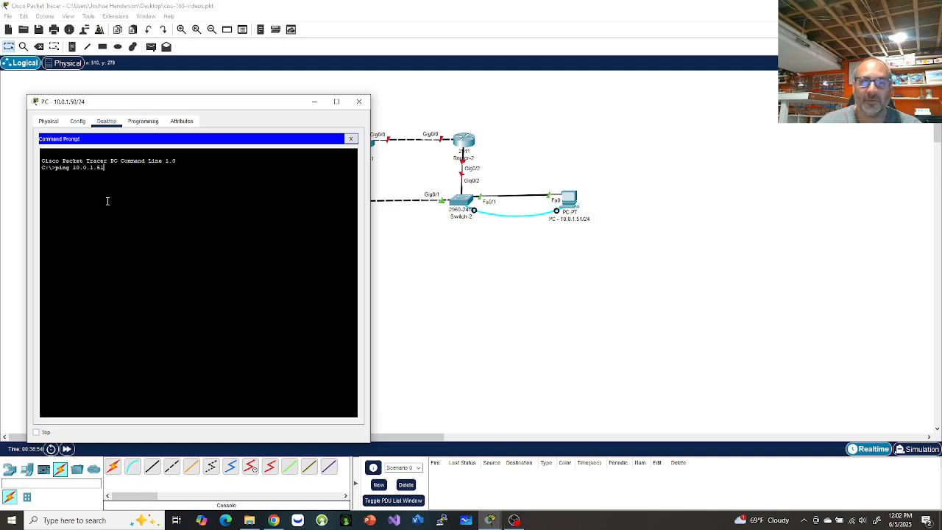
key("Return")
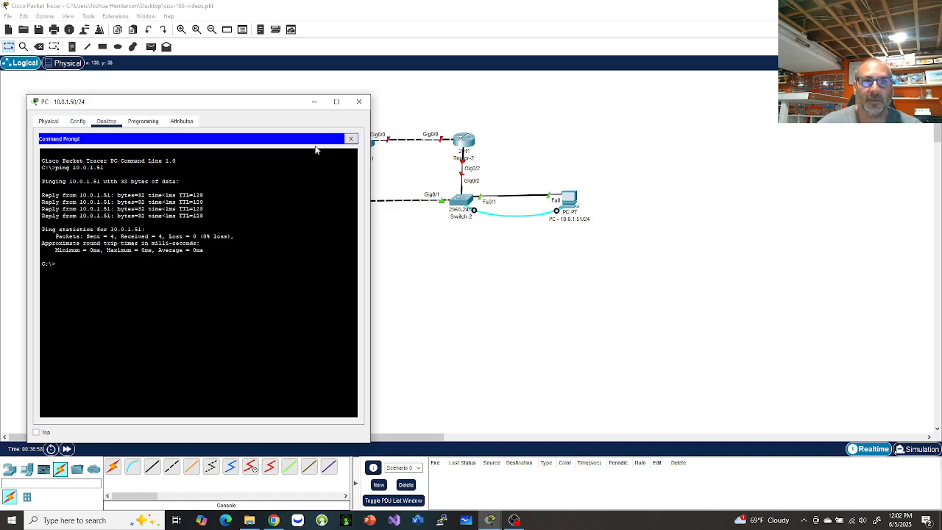
left_click(352, 139)
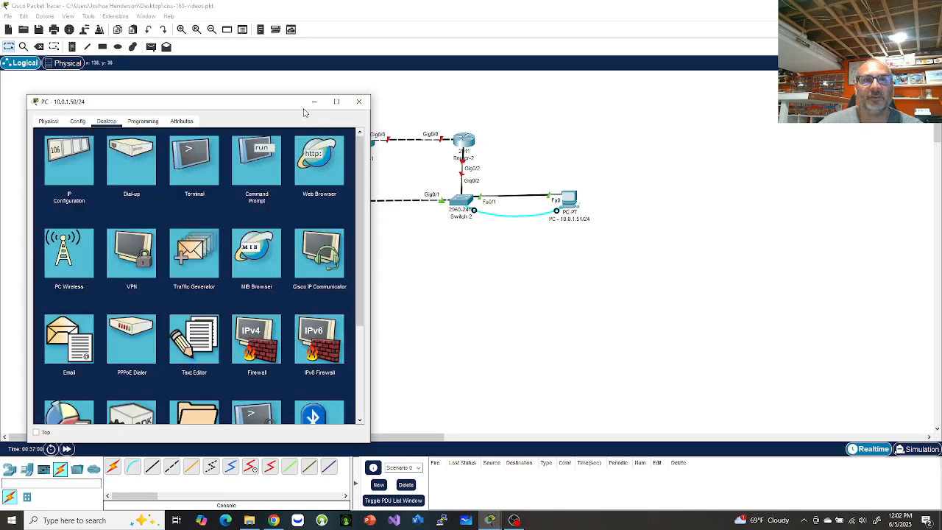
left_click(359, 101)
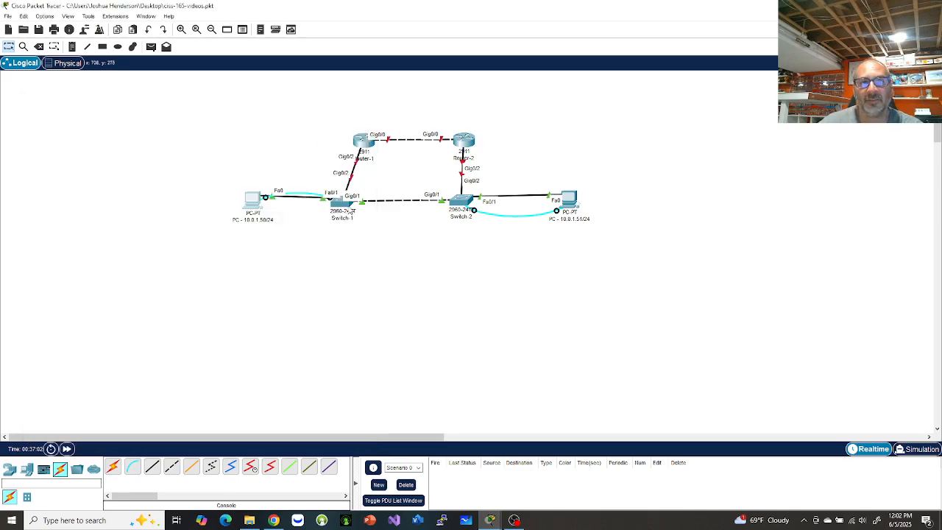
Reopen the 10.0.1.50 PC beside the topology and show its Terminal settings (9600 bps, 8 data bits).
mouse_move(342, 211)
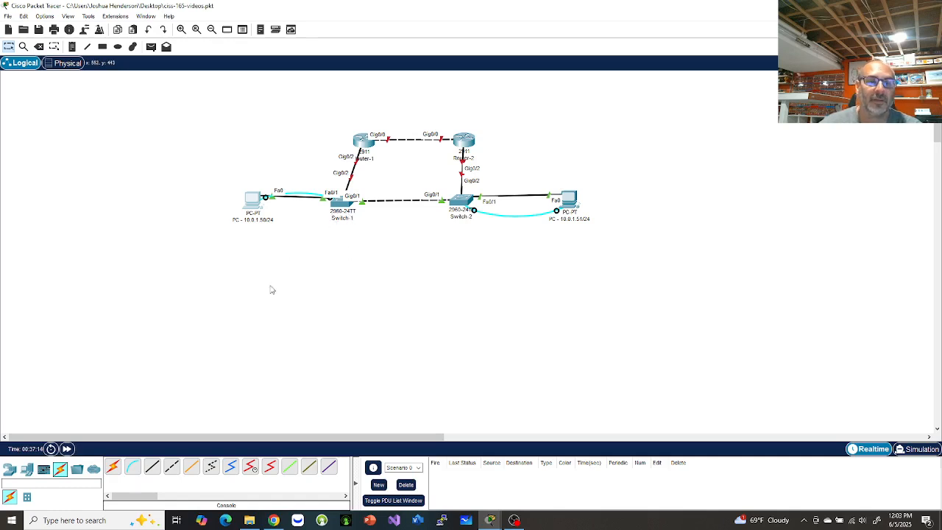
left_click(250, 204)
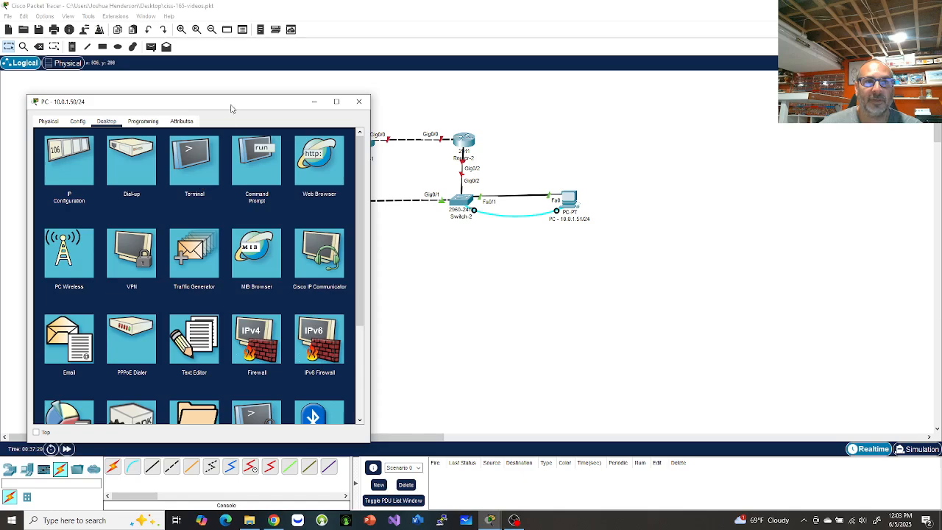
left_click_drag(231, 105, 819, 87)
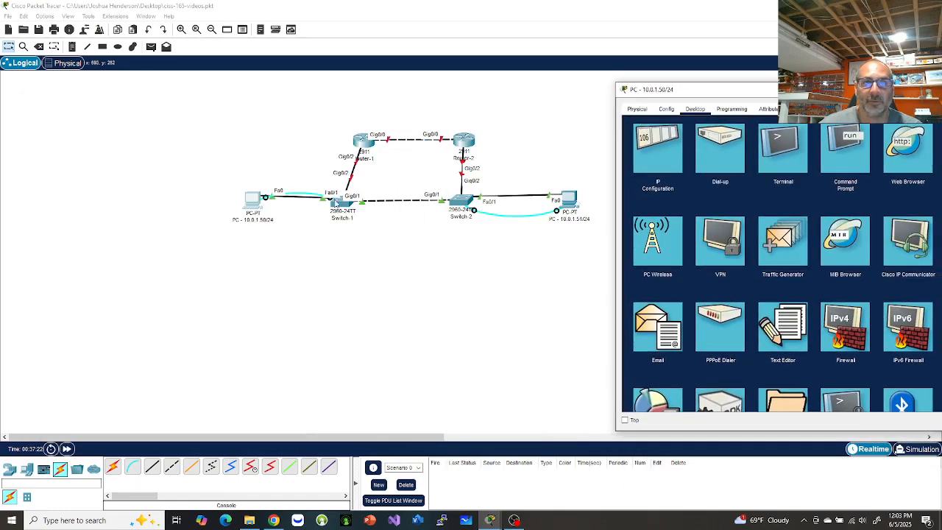
left_click(782, 153)
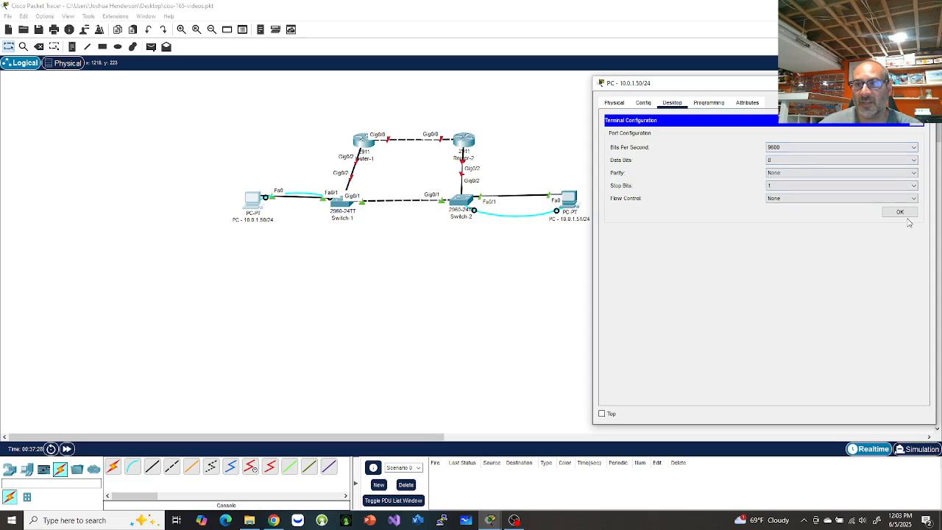
Accept the terminal defaults to reach Switch-1's console and enter privileged mode with enable.
left_click(901, 213)
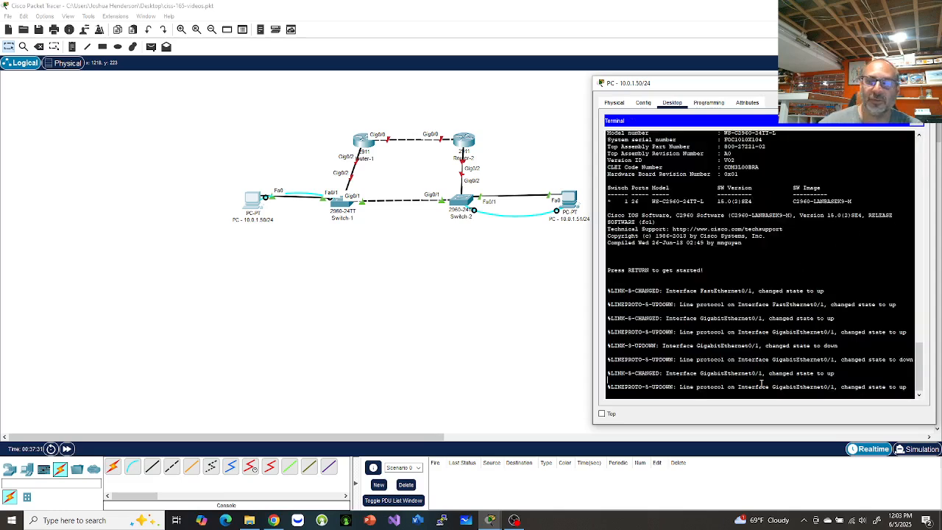
key("Return")
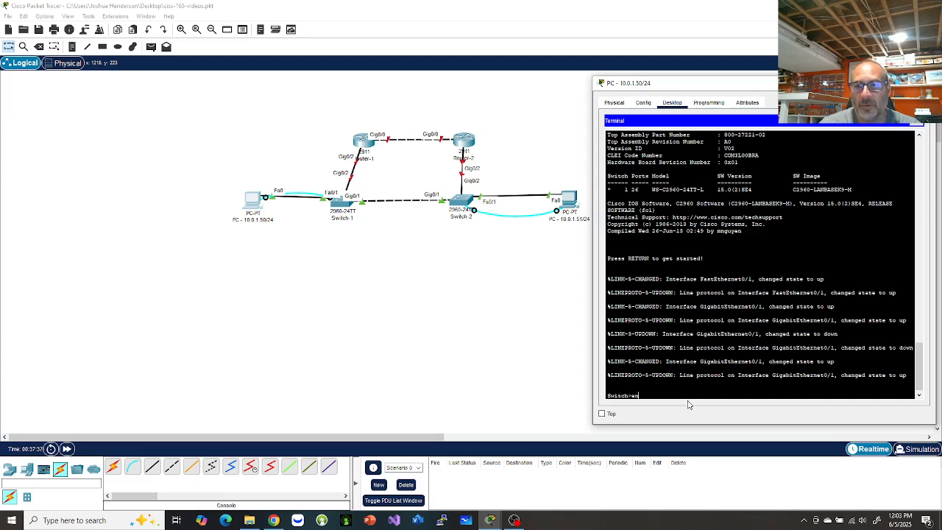
type("ena")
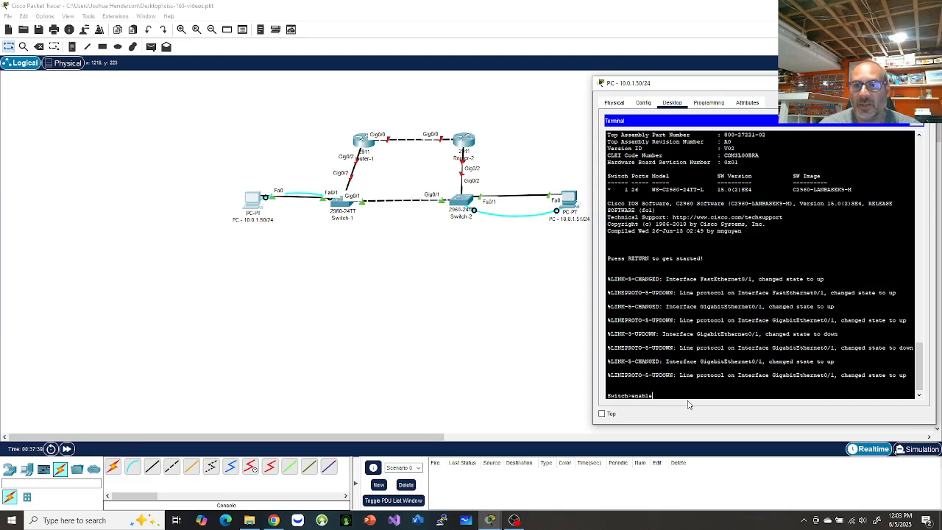
type("ble")
key("Return")
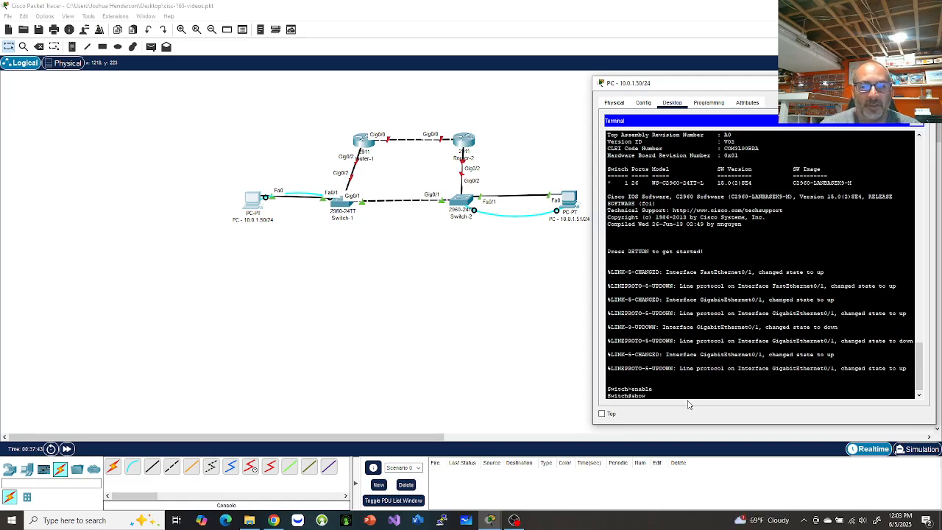
List the running configuration and flash, showing the 2960-lanbasek9-mz.150-2.SE4.bin image.
type("show run")
key("Return")
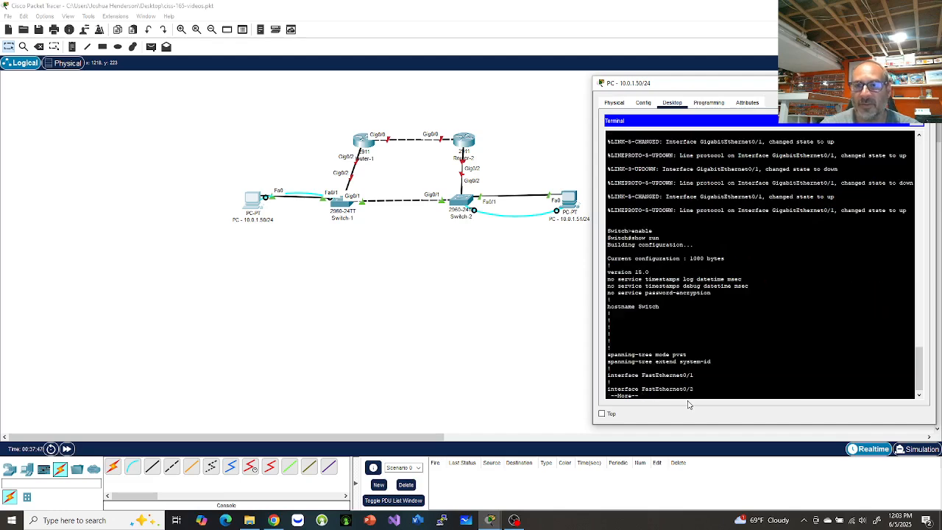
key("space")
key("space")
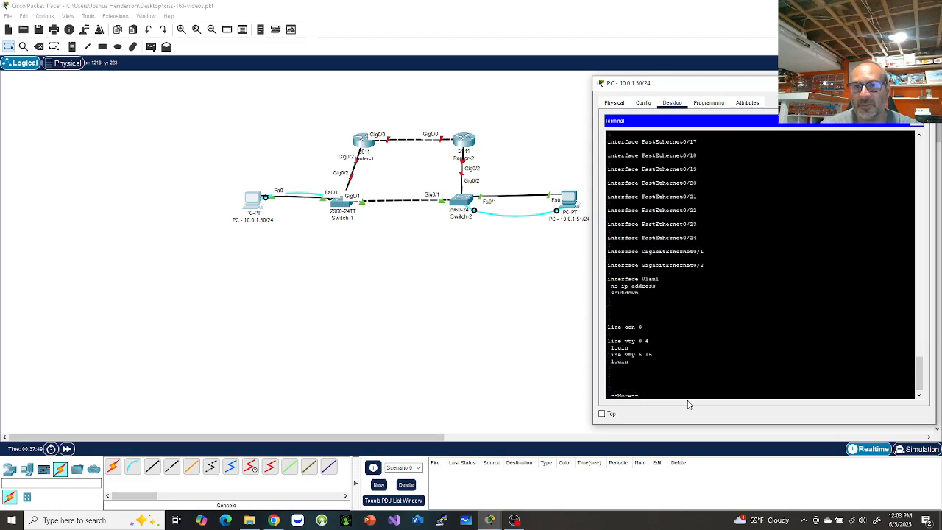
key("space")
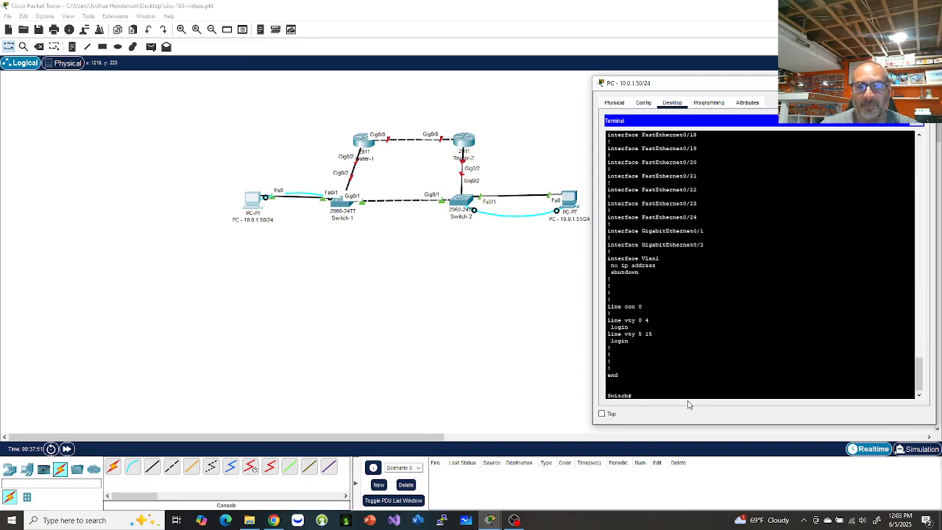
type("show fla")
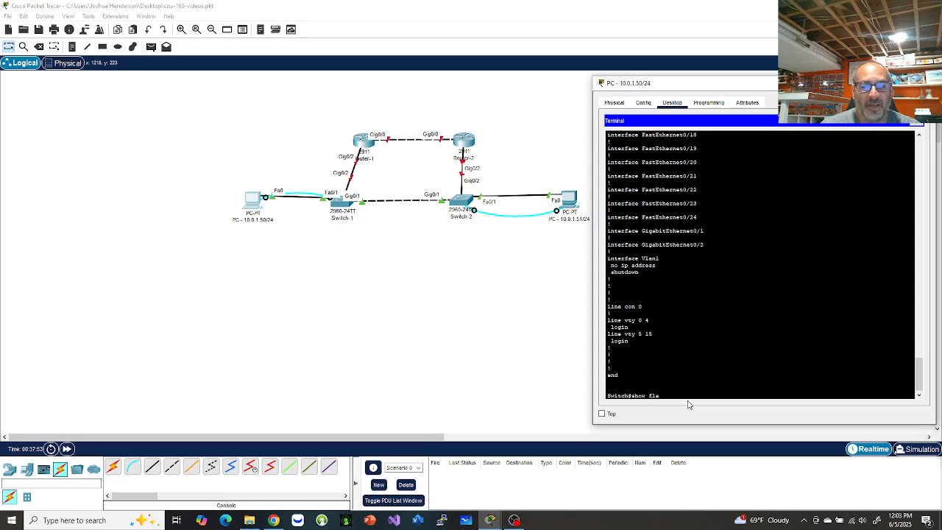
type("sh:")
key("Return")
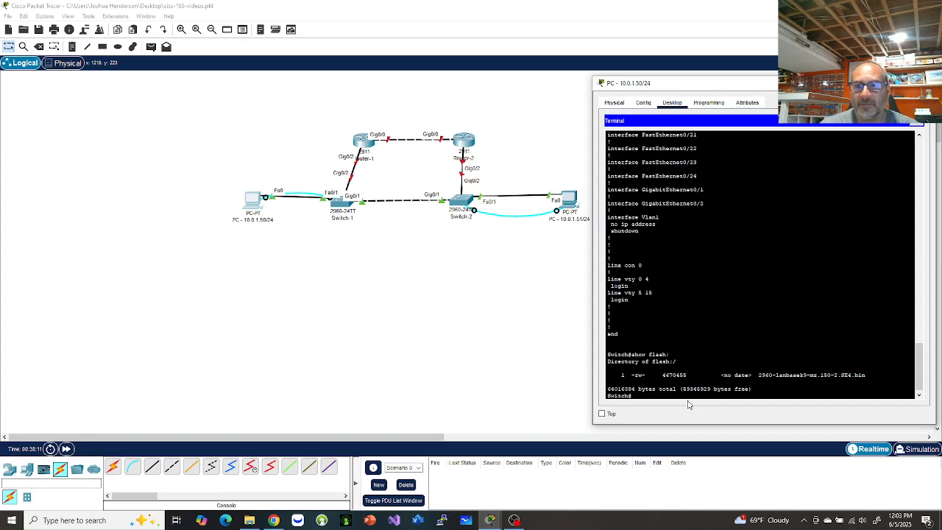
type("configu")
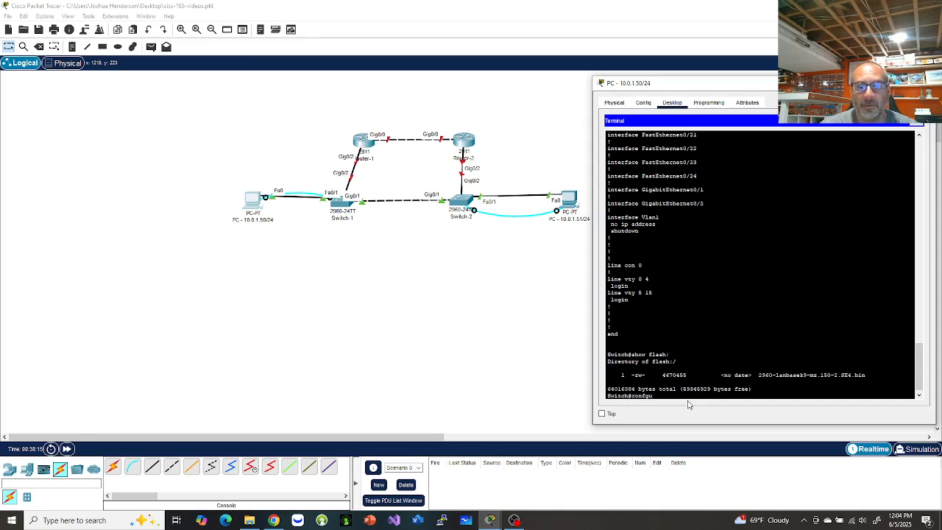
type("re termin")
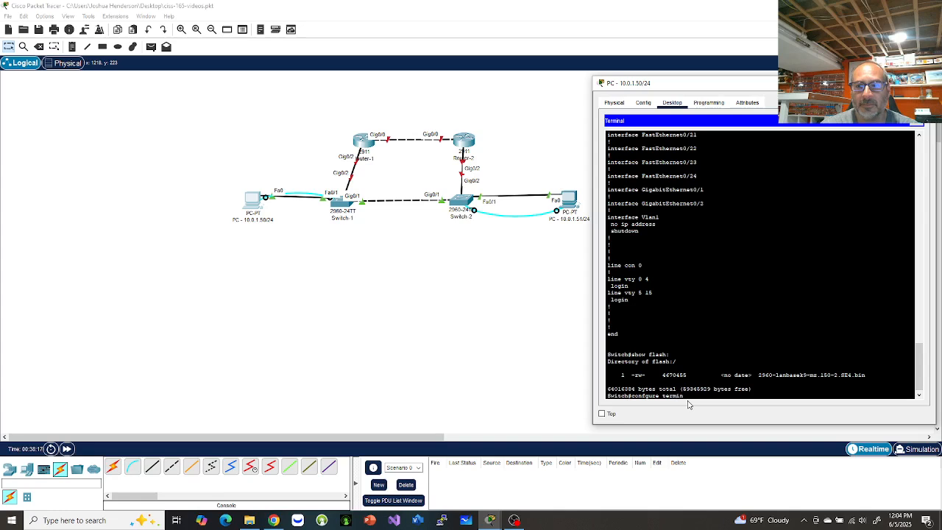
type("al")
Enter global configuration mode and rename the switch to SW-1.
key("Return")
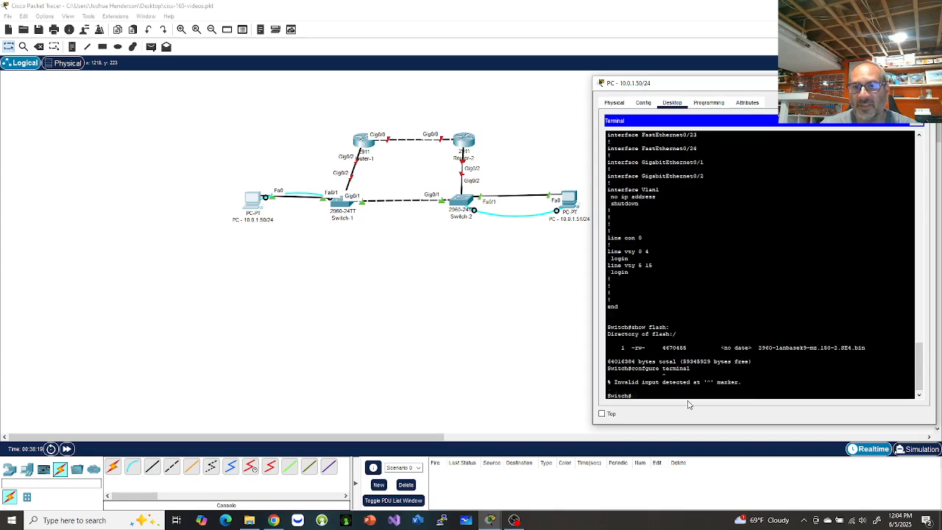
type("confi t")
key("Return")
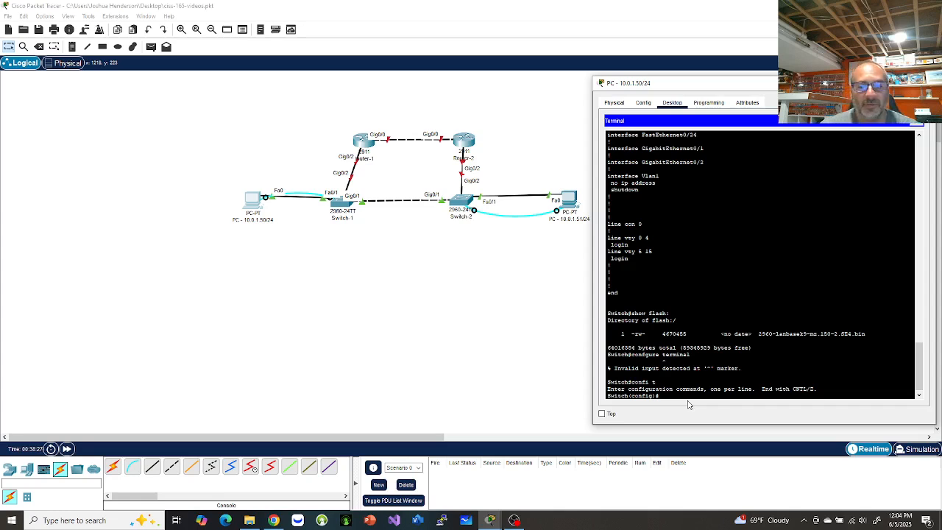
type("hostname SW")
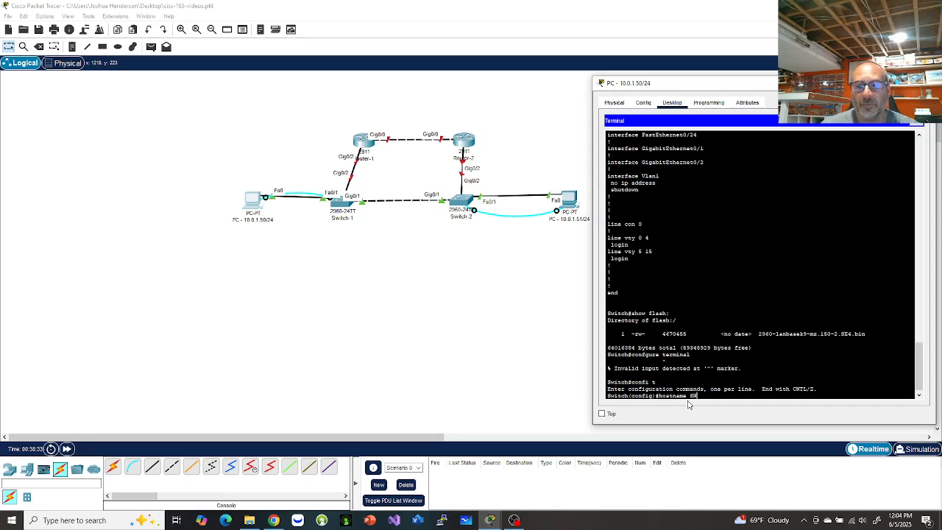
type("-1")
key("Return")
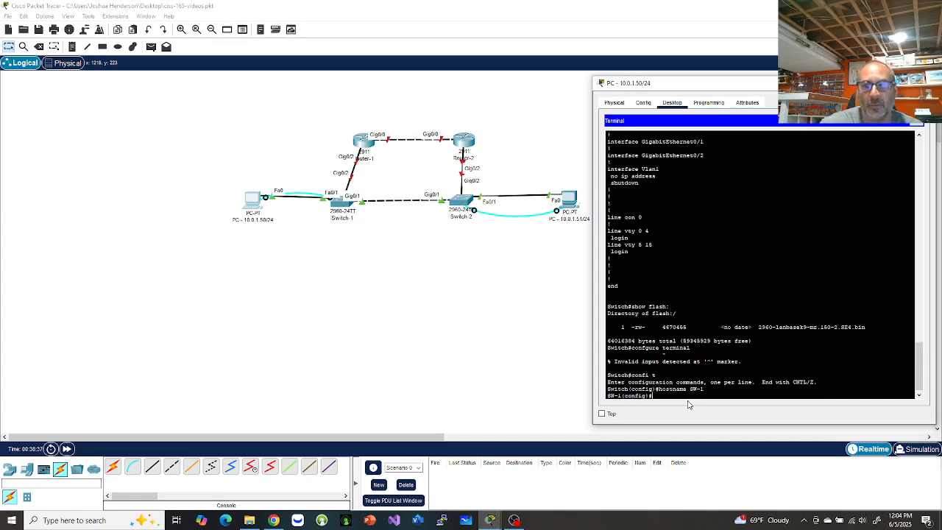
left_click_drag(610, 396, 652, 396)
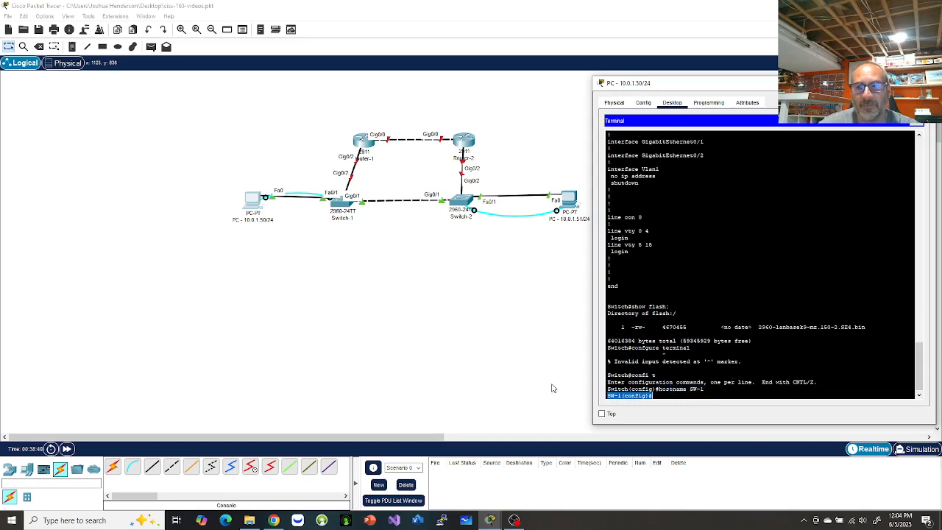
left_click(683, 396)
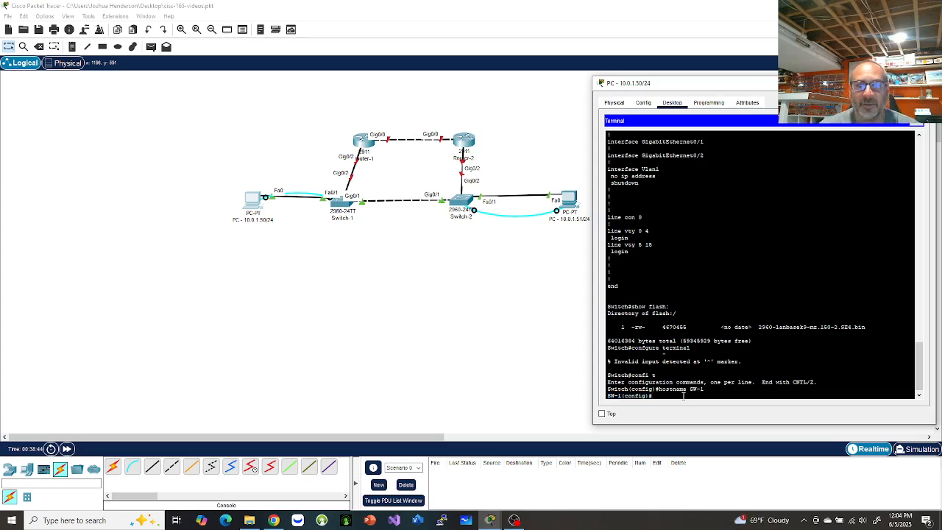
Set a password with login on line con 0, then end and exit the console session.
type("line con ")
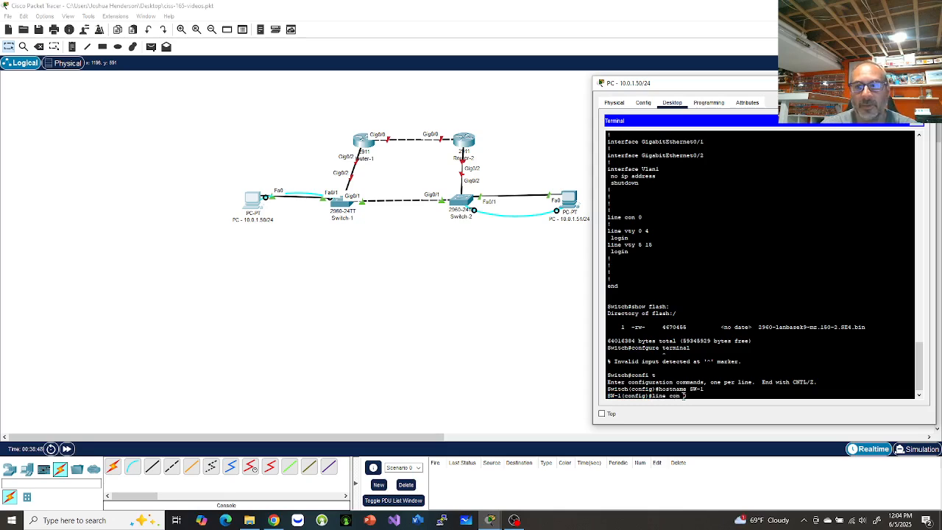
type("0")
key("Return")
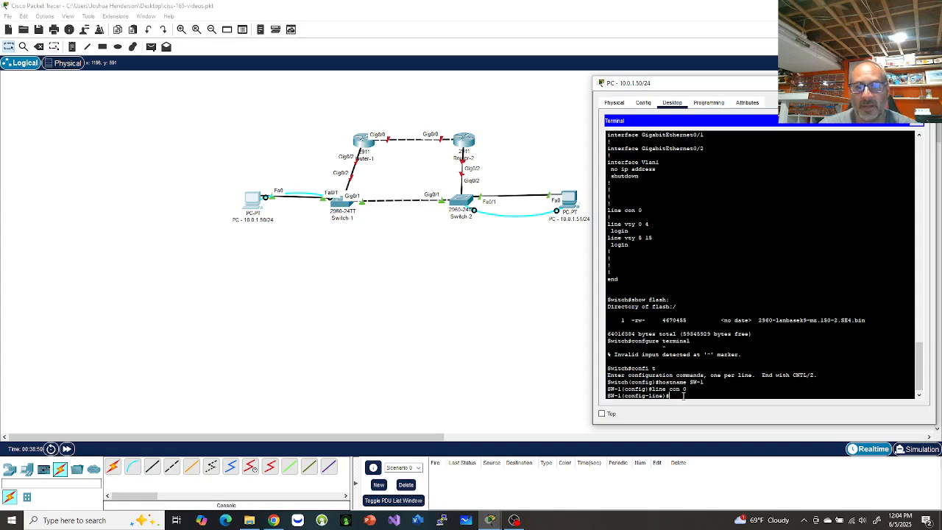
type("pass")
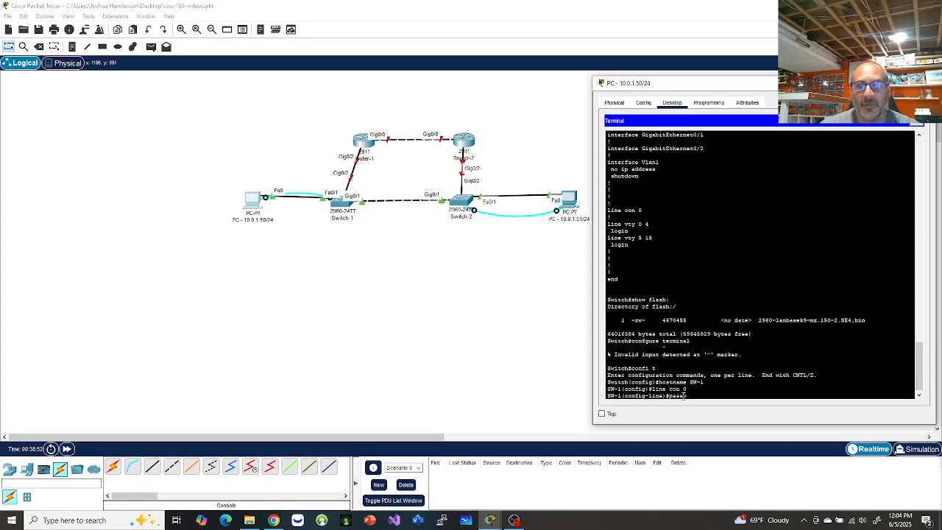
type("word cisc")
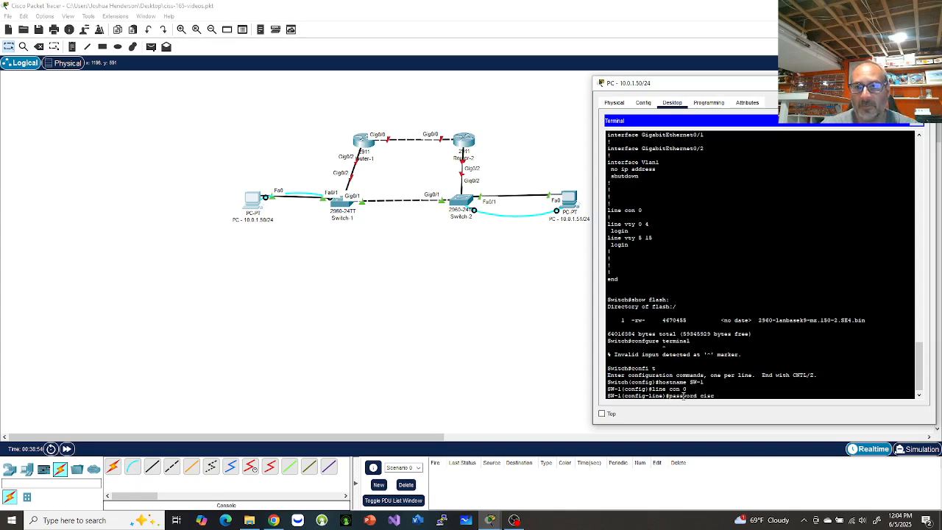
type("o")
key("Return")
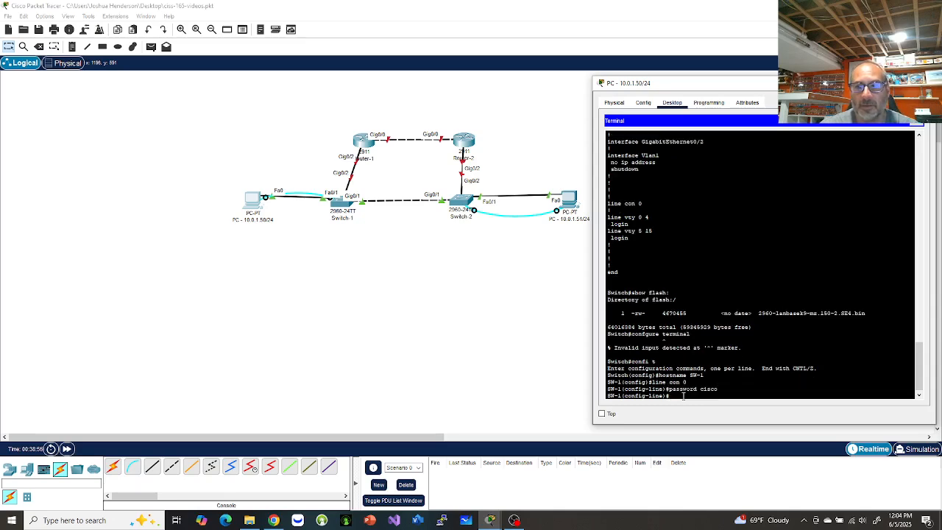
type("logi")
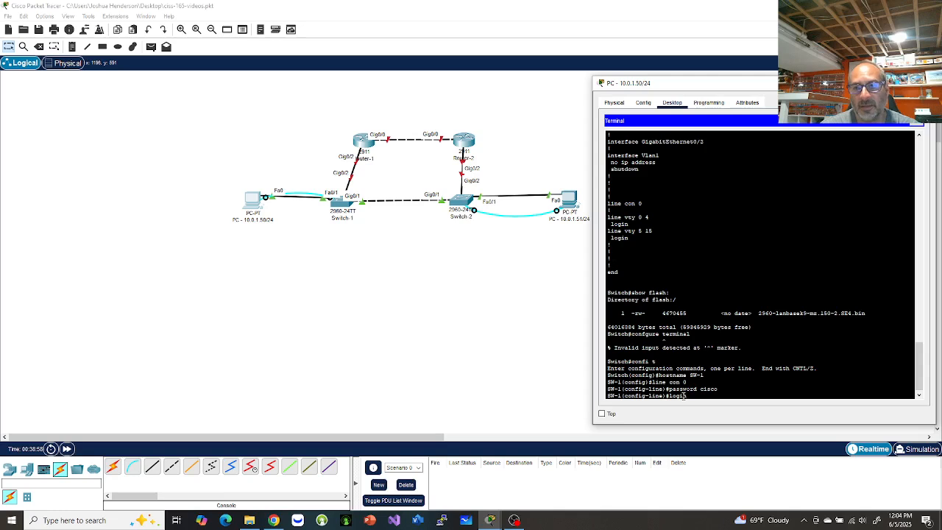
type("n")
key("Return")
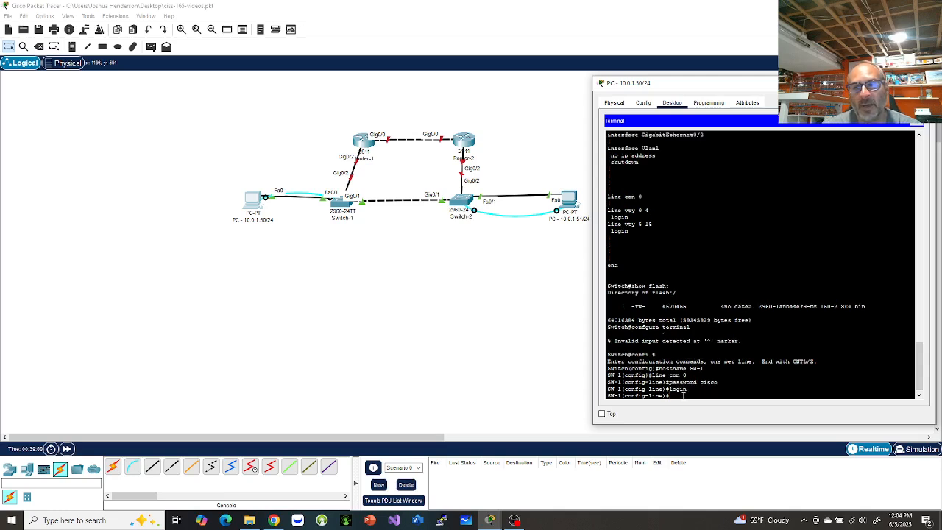
type("end")
key("Return")
key("Return")
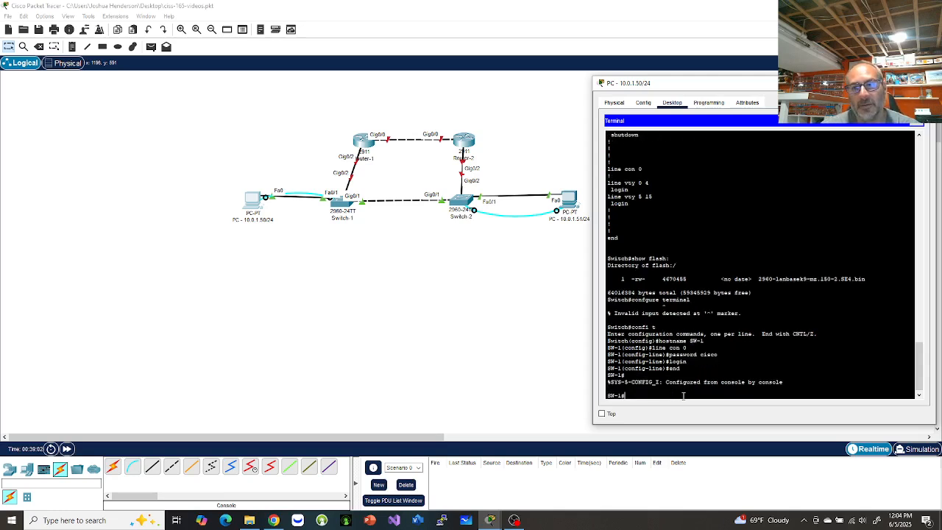
type("exit")
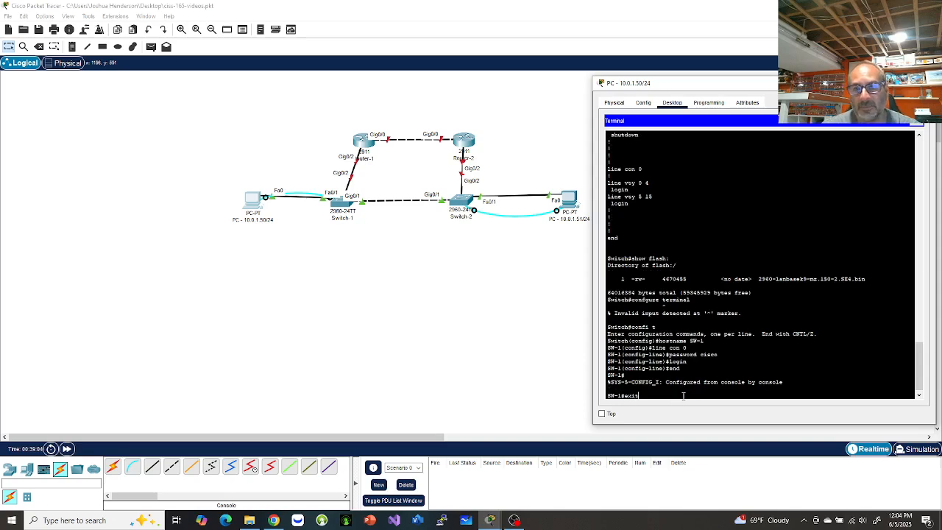
key("Return")
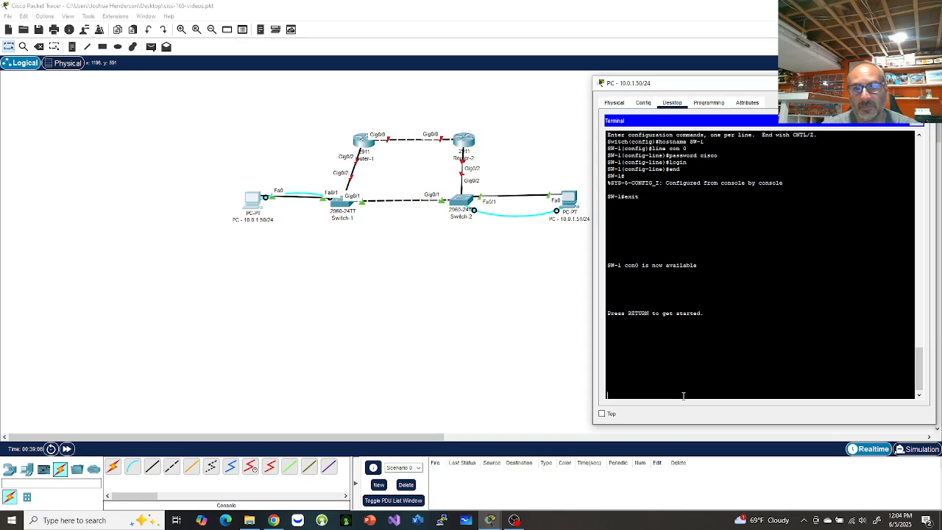
Log back in with the console password and enter privileged mode on SW-1.
key("Return")
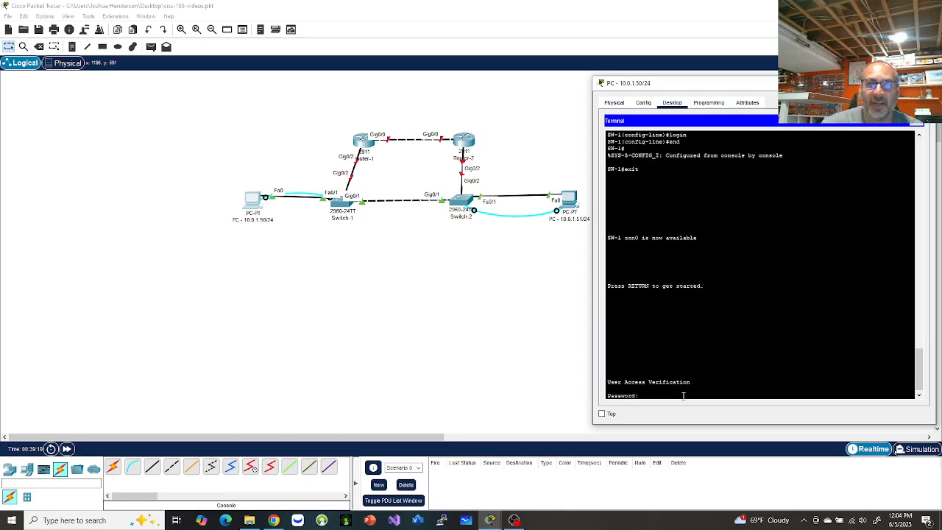
left_click_drag(608, 381, 720, 407)
left_click(715, 389)
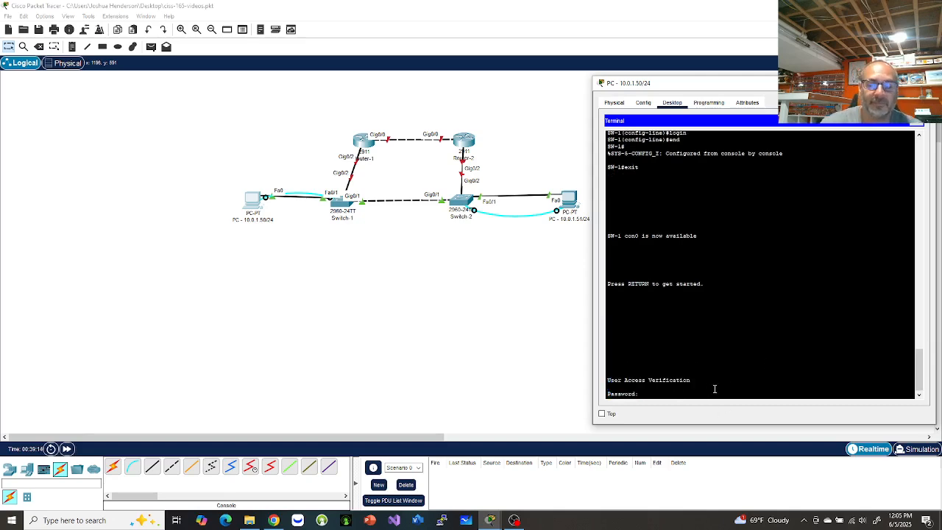
key("Return")
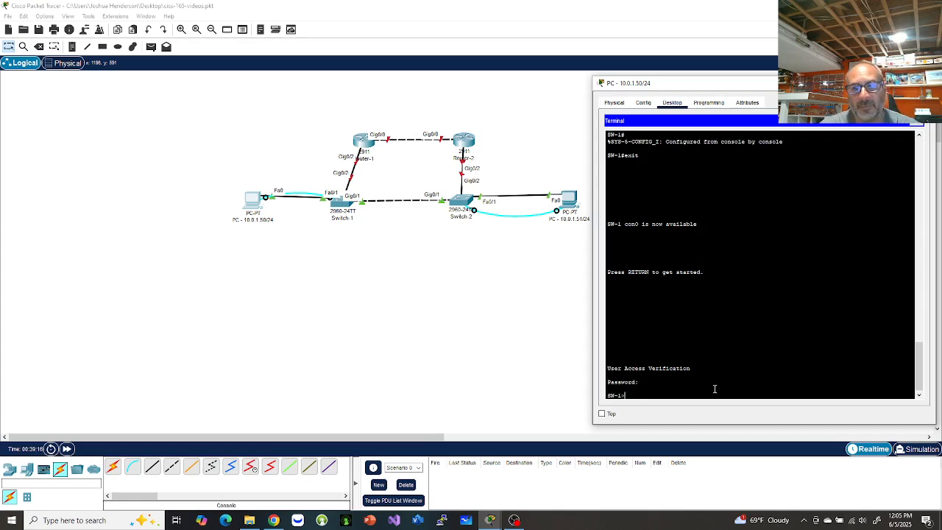
type("en")
key("Return")
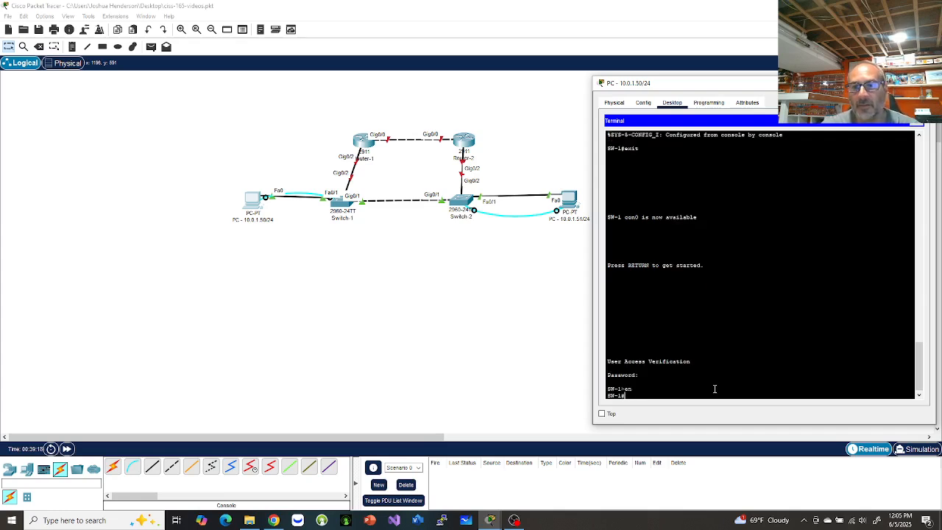
Configure an enable password on SW-1, then end and exit to the login prompt.
type("confi")
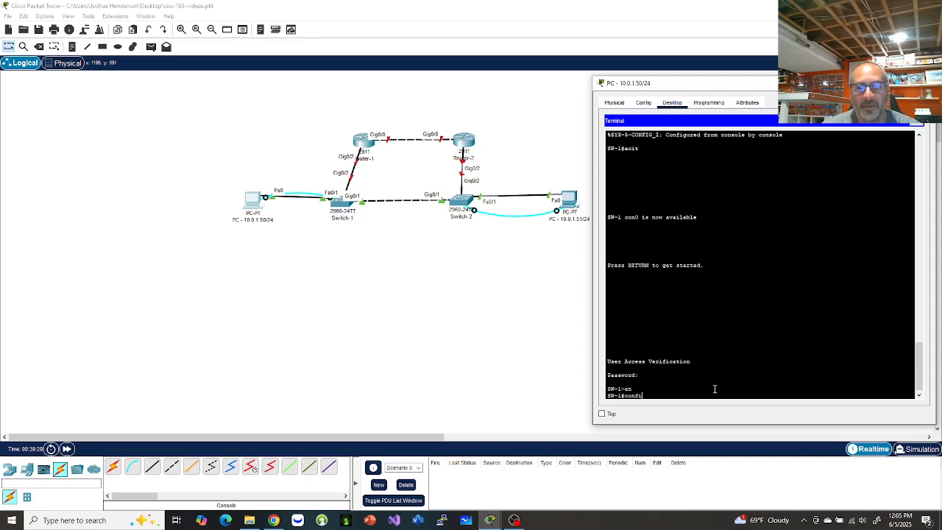
type(" t")
key("Return")
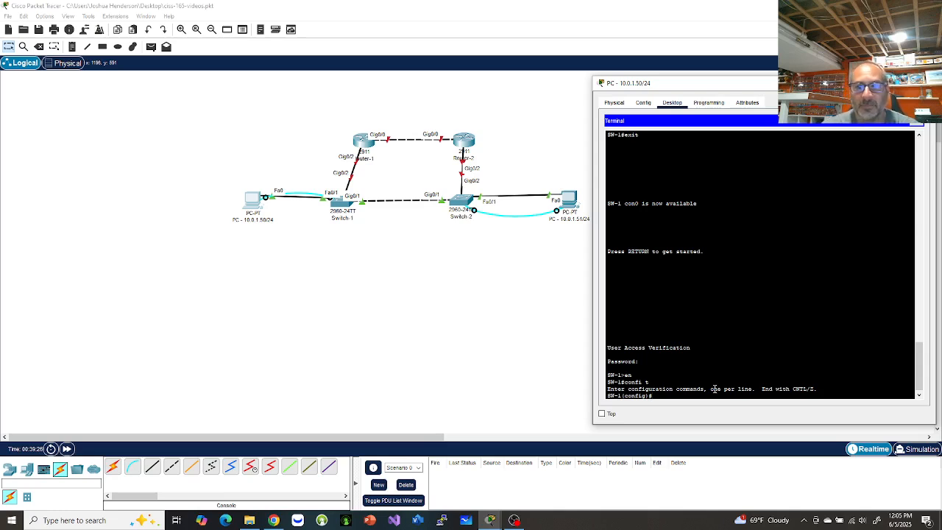
type("enable password cna")
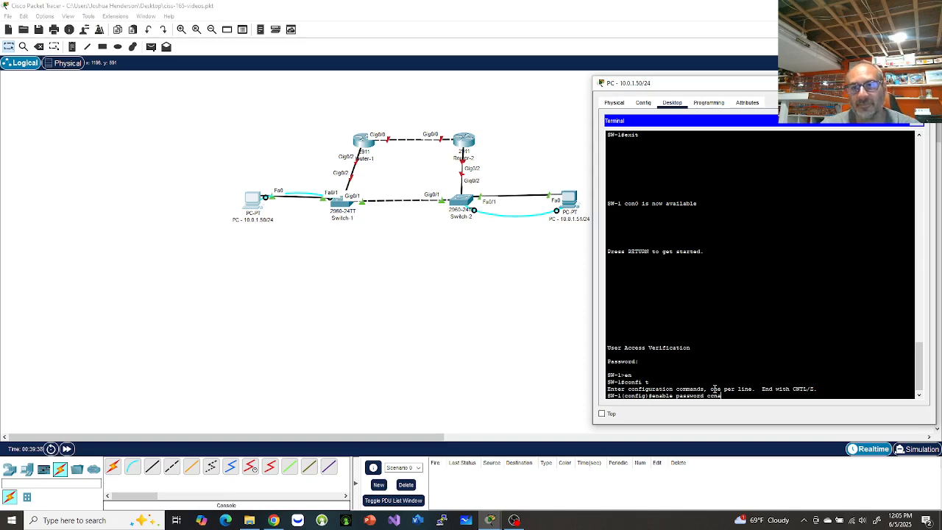
key("Return")
type("en")
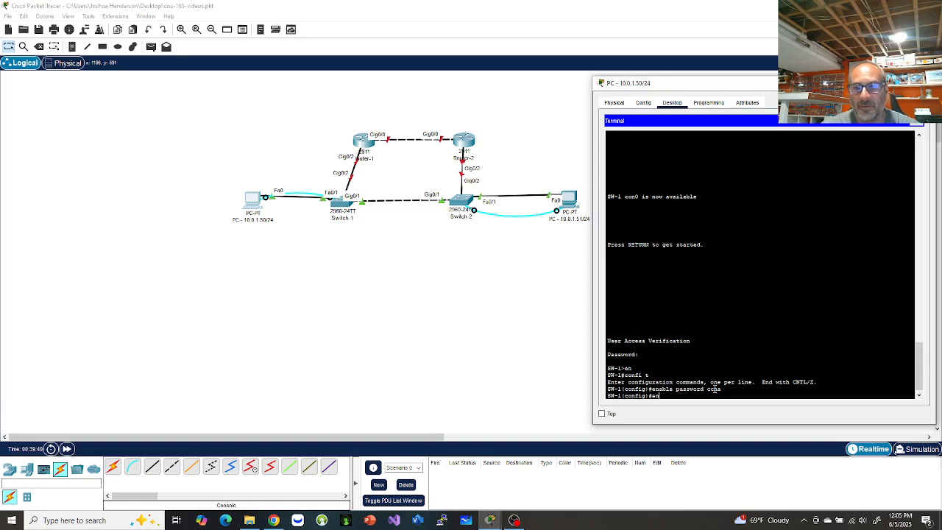
type("d")
key("Return")
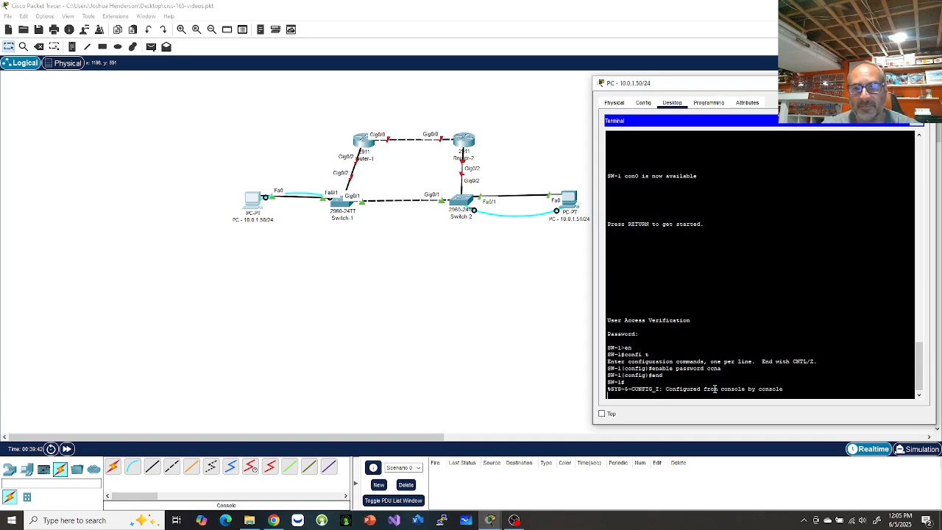
key("Return")
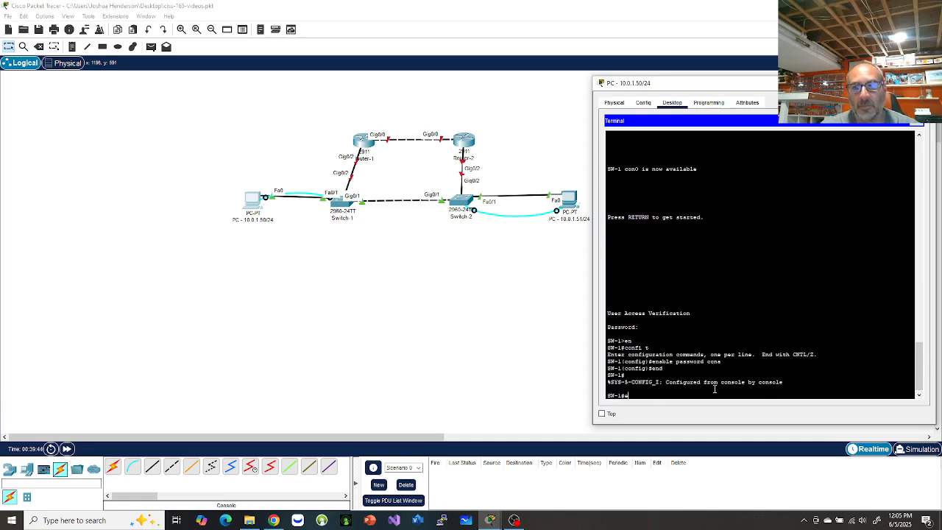
type("exi")
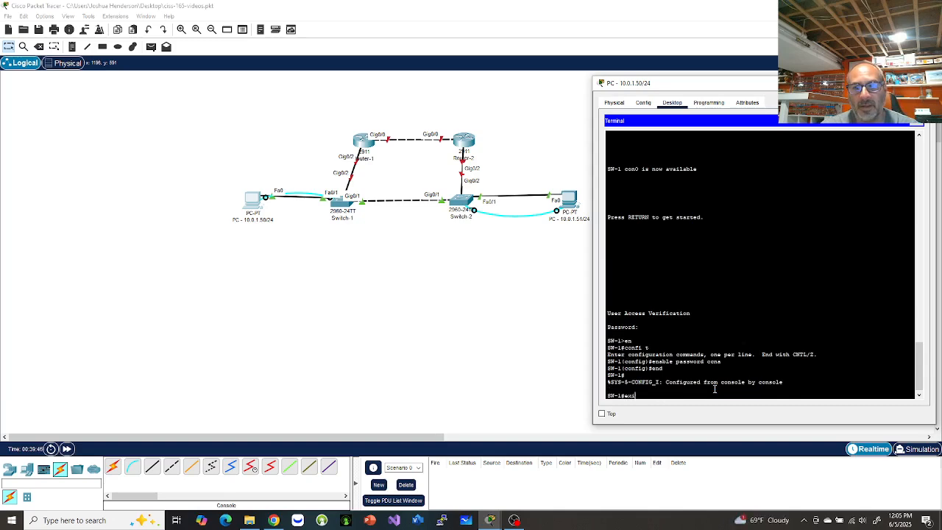
type("t")
key("Return")
key("Return")
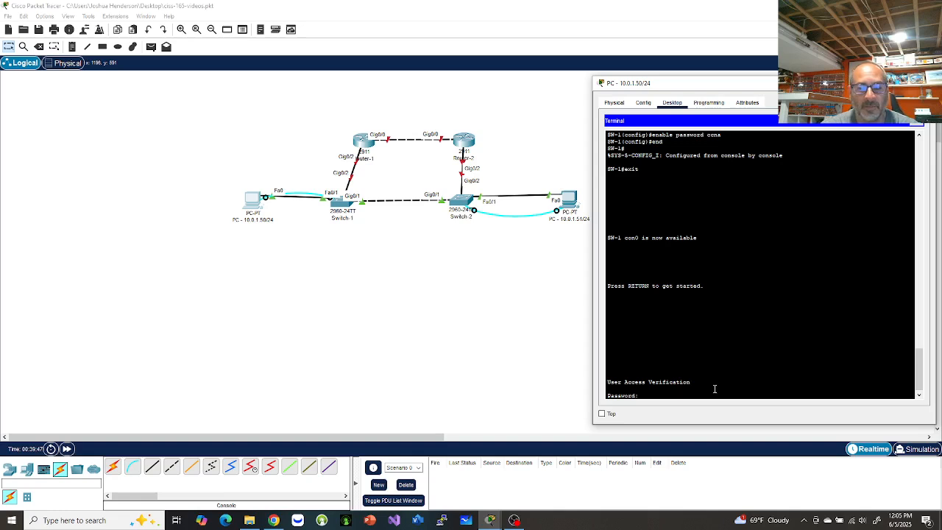
key("Return")
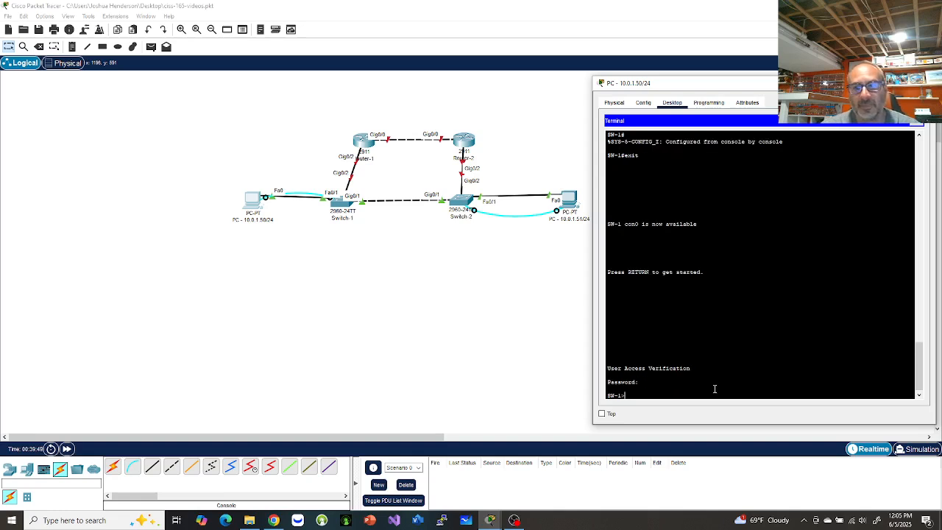
Enter privileged mode with the enable password and highlight the plain-text enable password line in show run.
type("ena")
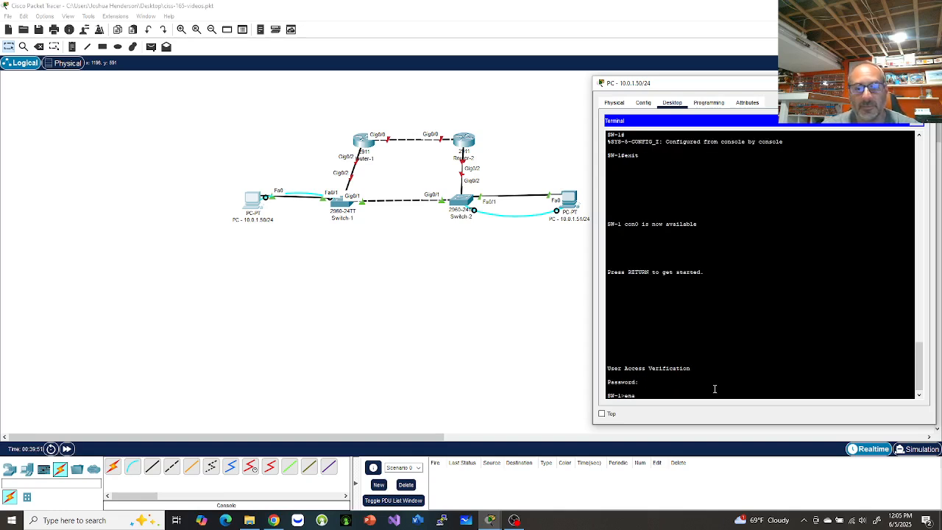
type("ble")
key("Return")
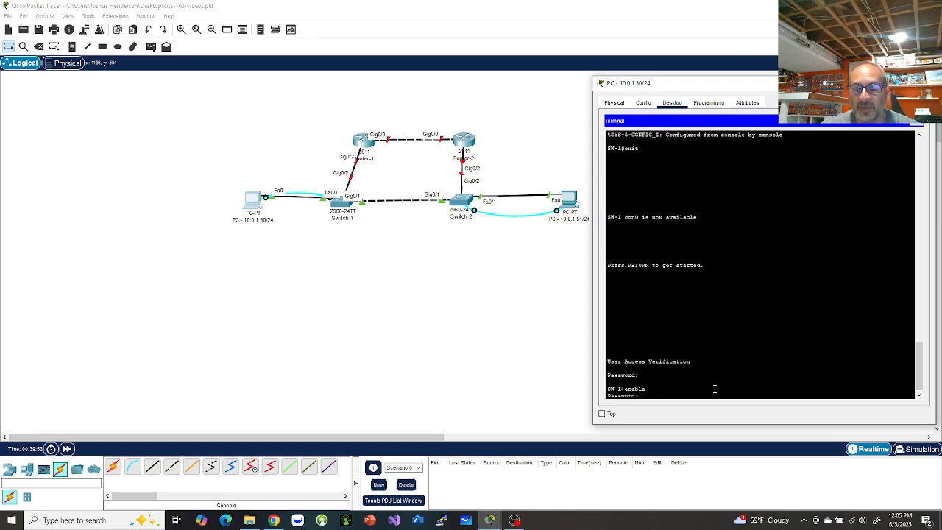
key("Return")
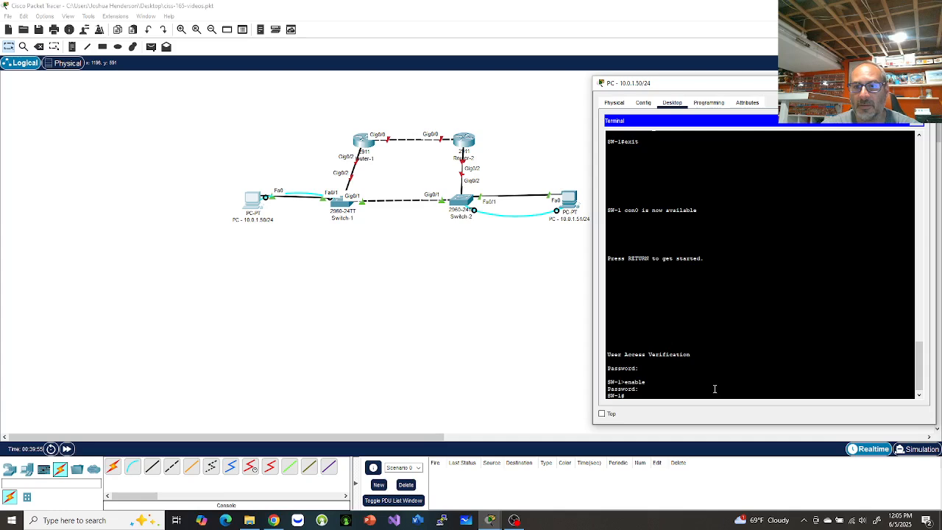
type("sh")
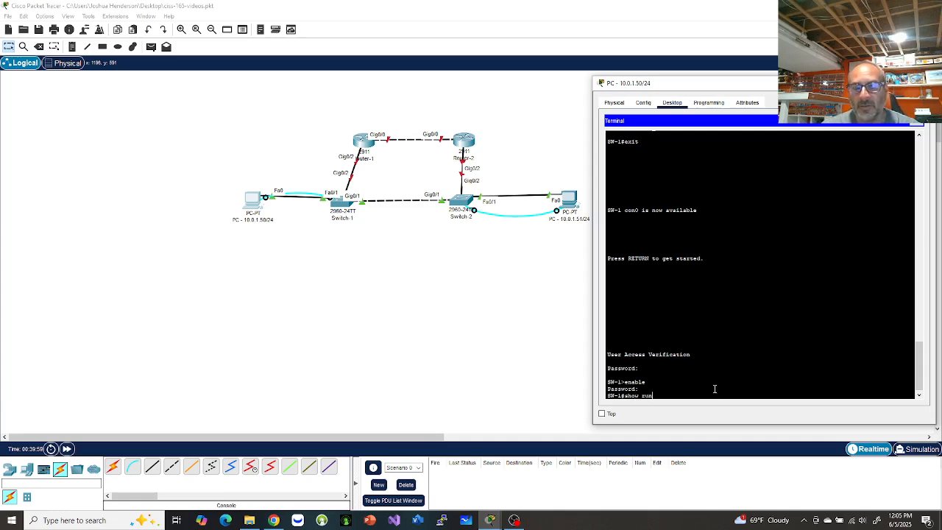
type("ow run")
key("Return")
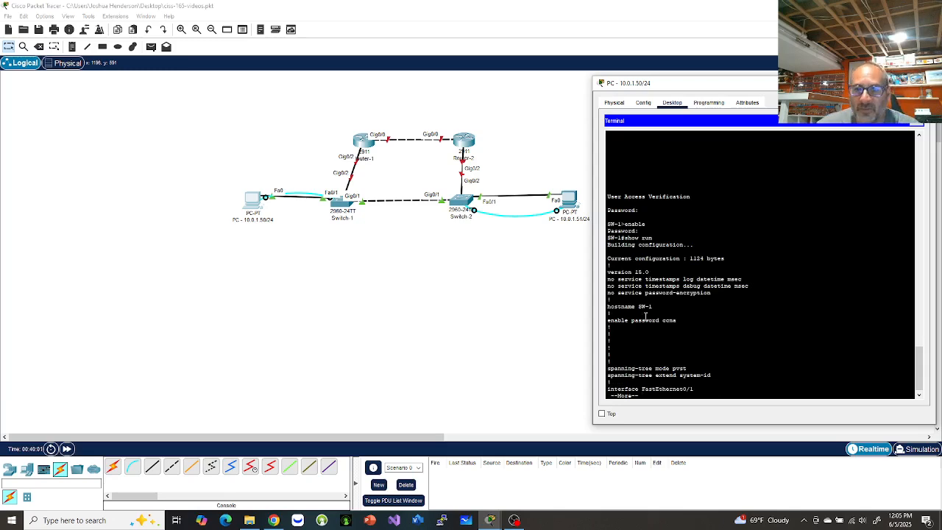
double_click(611, 321)
left_click_drag(656, 317, 707, 322)
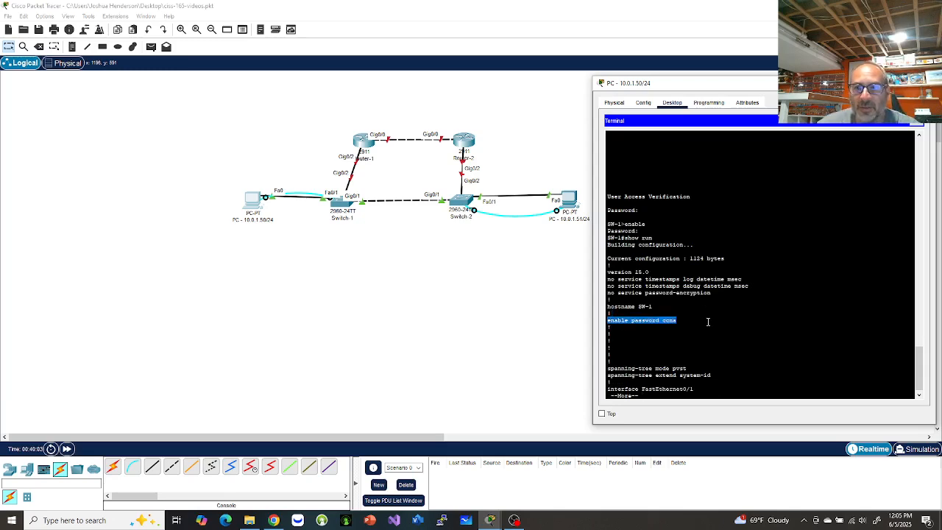
left_click(724, 387)
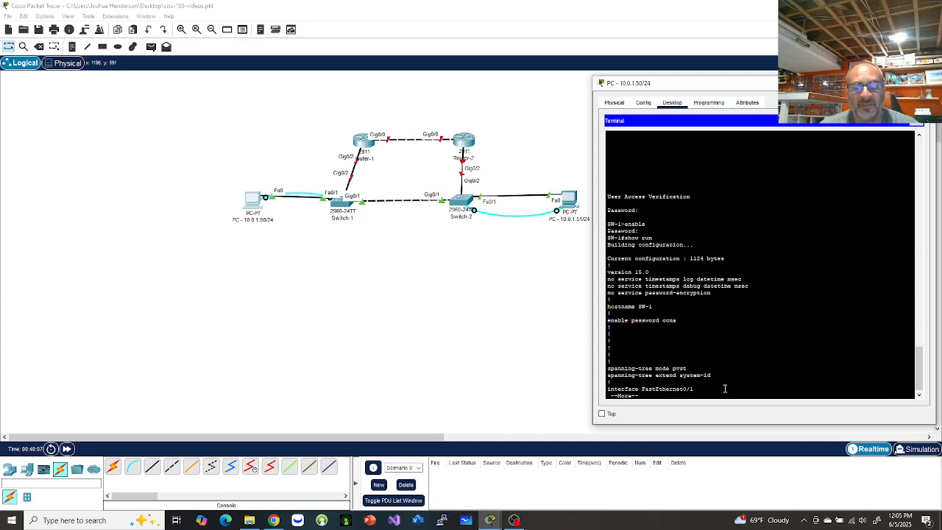
Add an encrypted enable secret in global configuration on SW-1.
key("q")
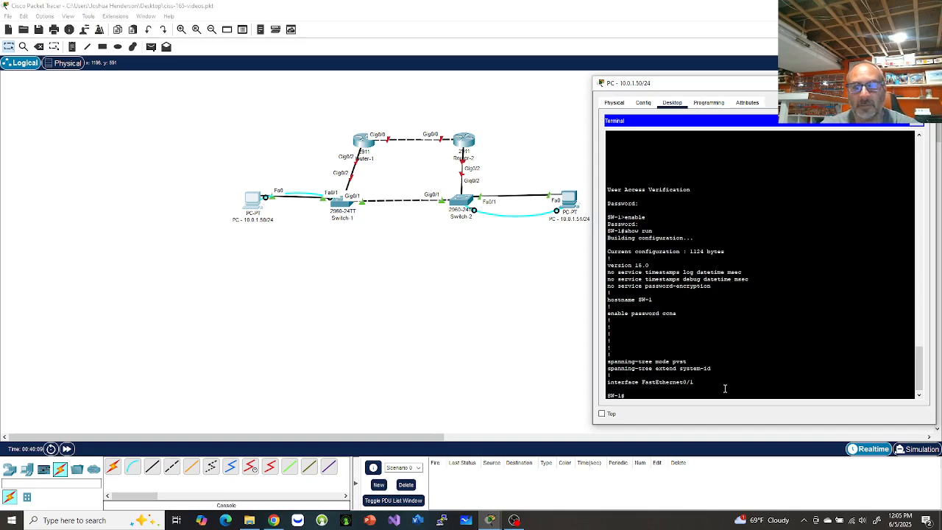
type("con")
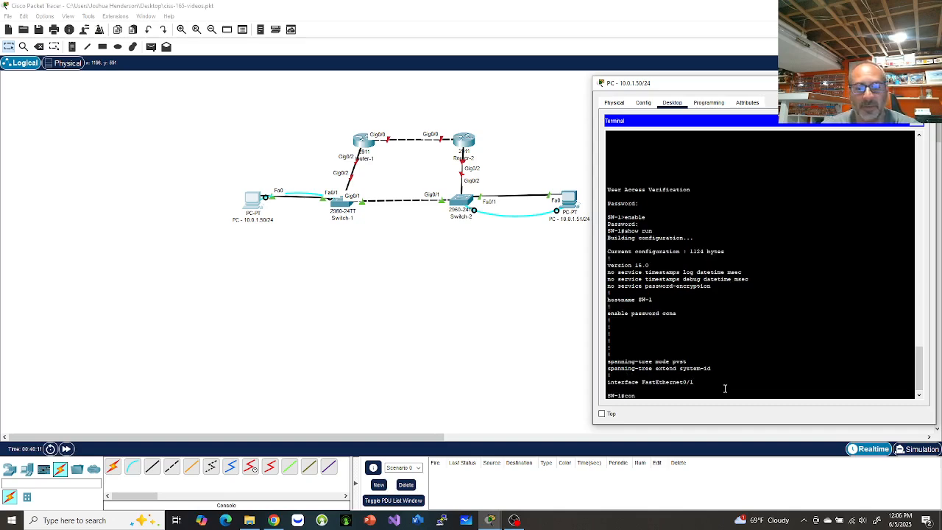
type("f t")
key("Return")
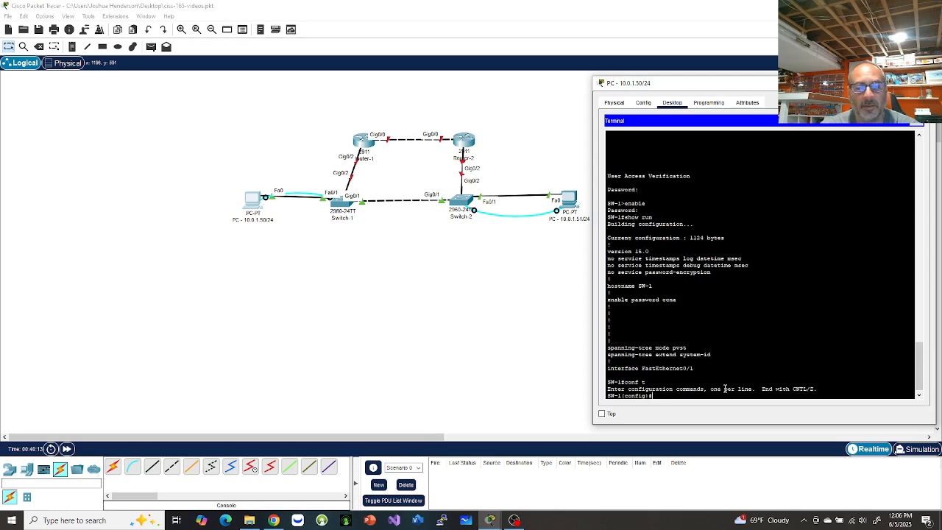
type("enabl")
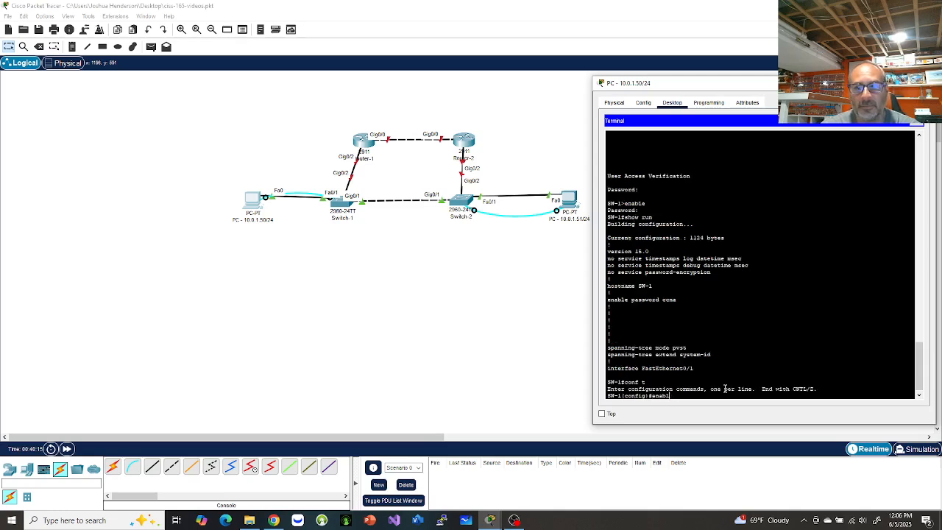
type("e secret class")
key("Return")
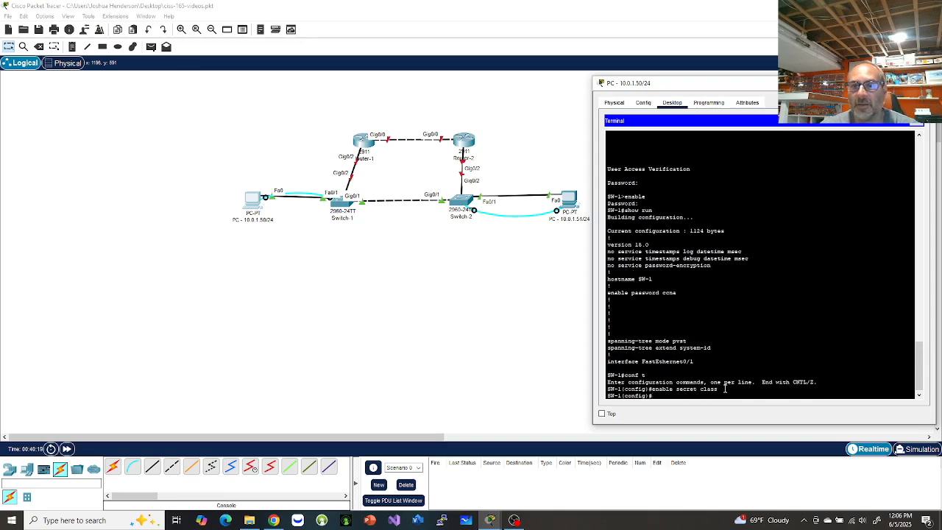
type("end")
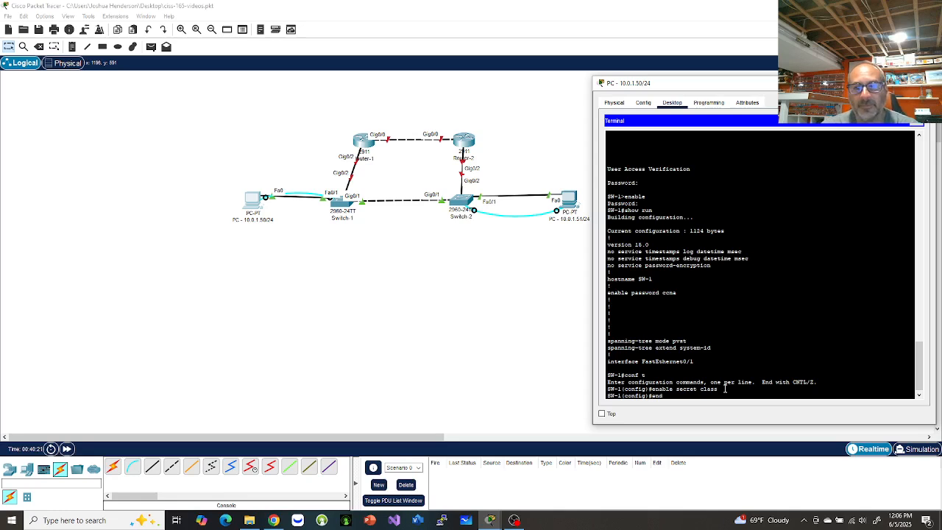
key("Return")
Log out, log back in, reach privileged mode with the new secret, and run show run.
type("exit")
key("Return")
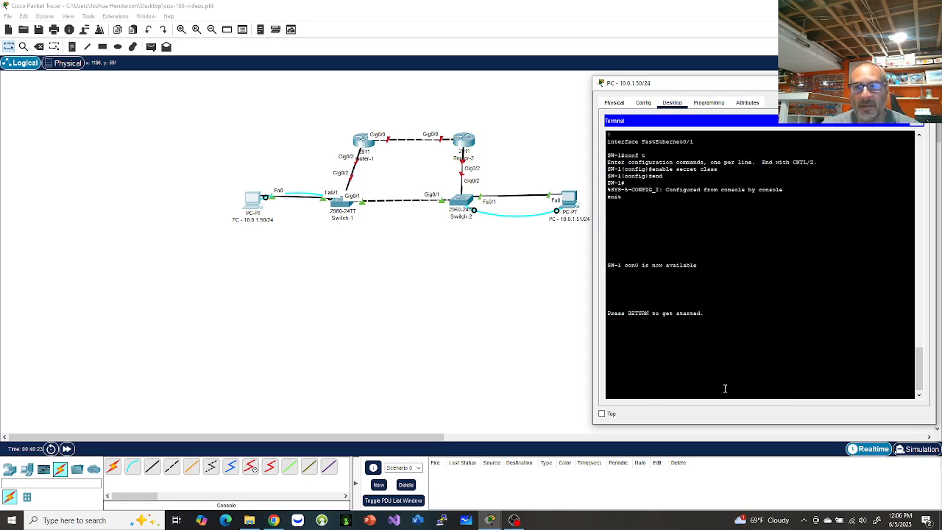
key("Return")
key("Return")
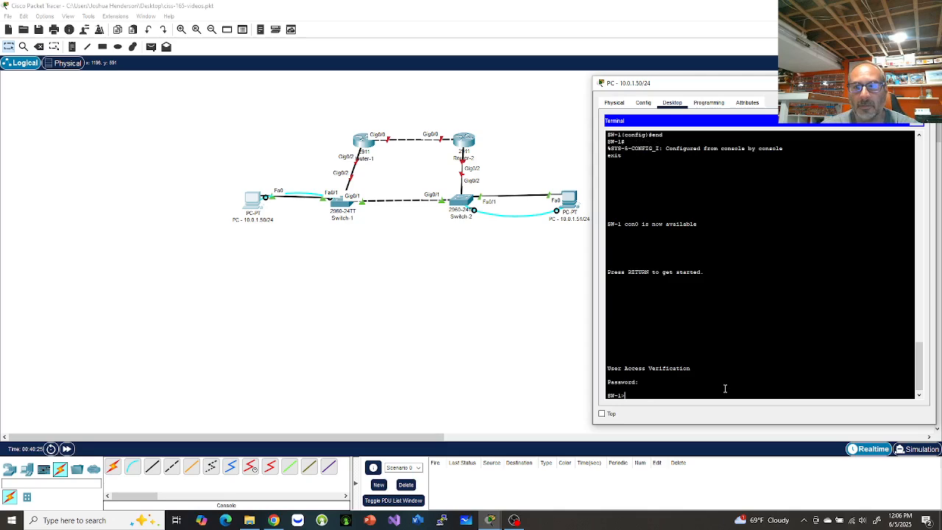
type("en")
key("Return")
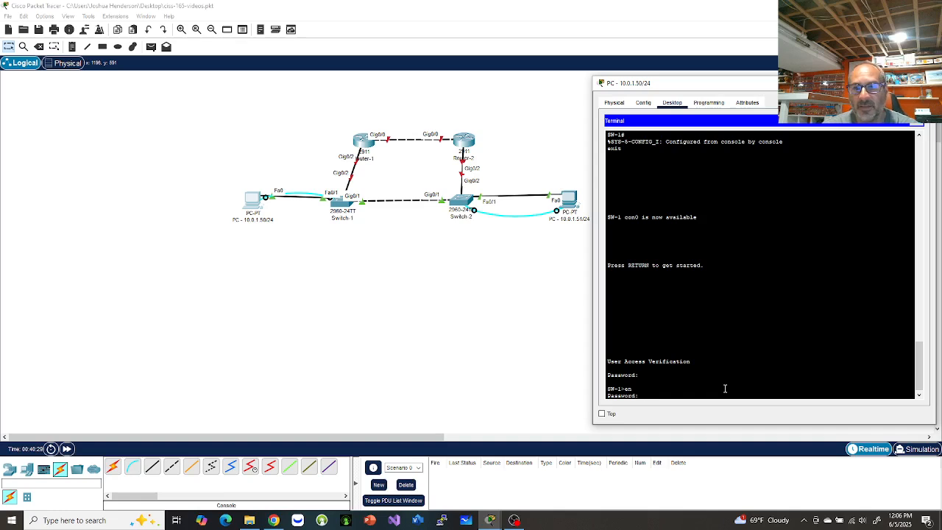
key("Return")
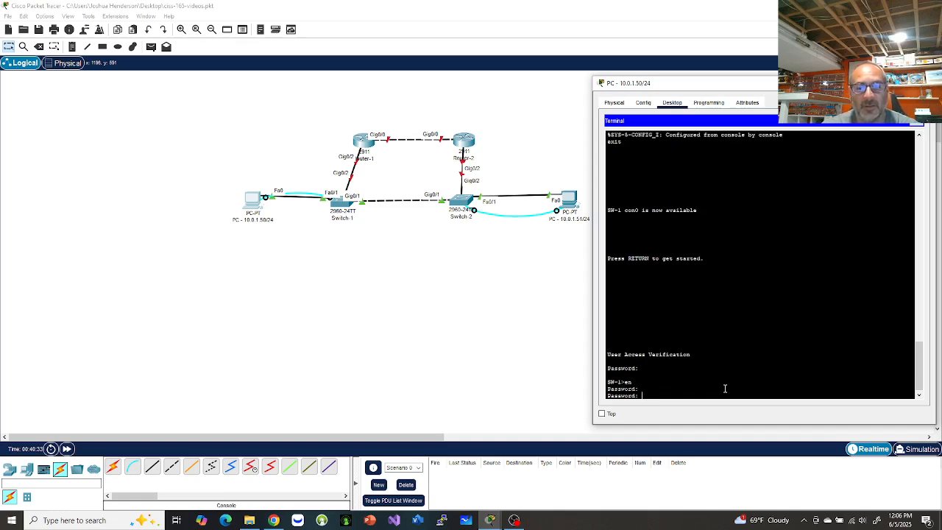
key("Return")
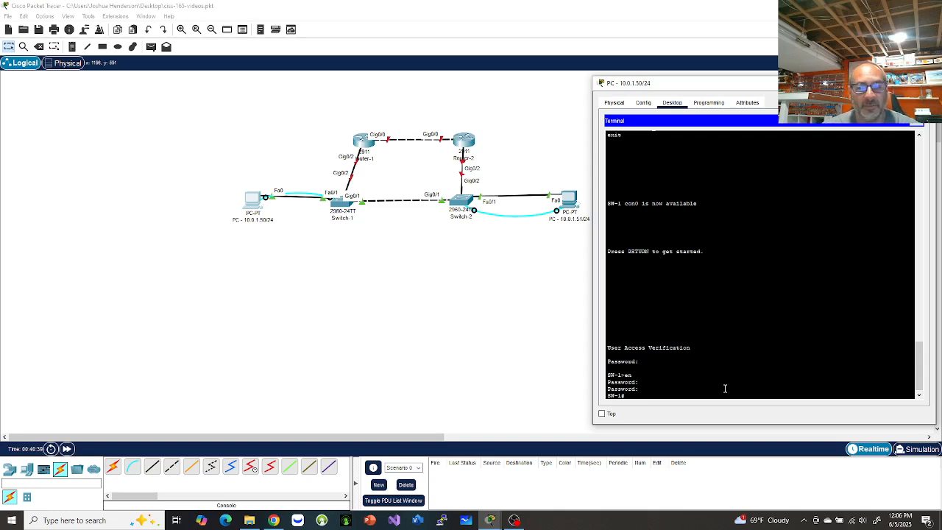
type("show run")
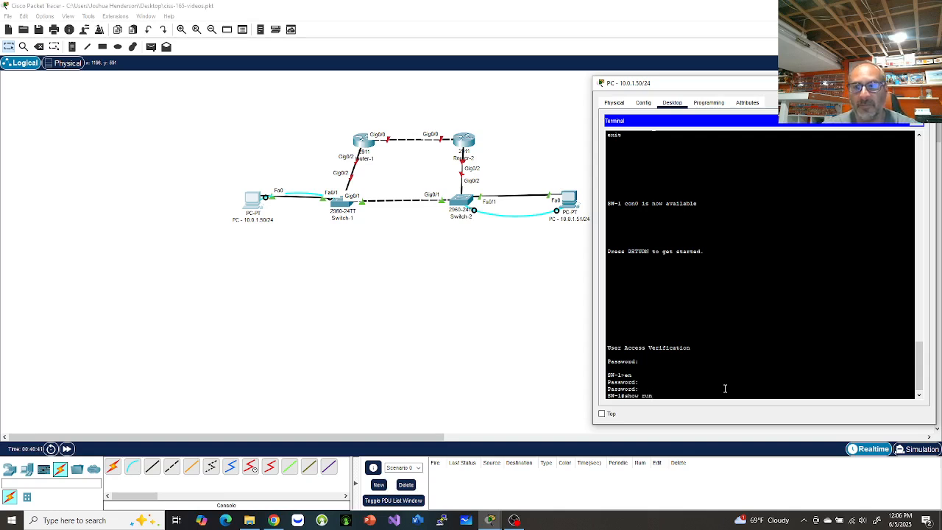
key("Return")
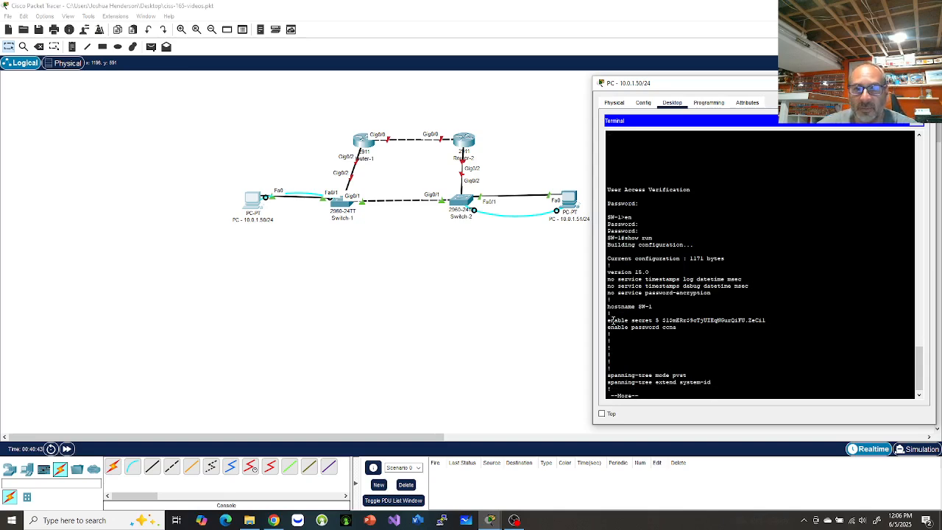
Page through show run, highlighting the enable secret 5 line and the plain-text console password.
left_click_drag(608, 321, 771, 321)
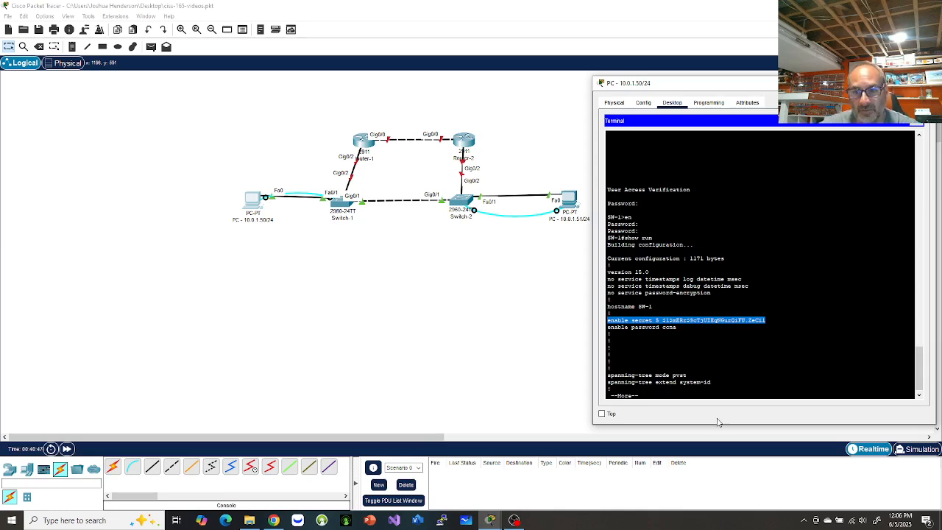
left_click(611, 333)
key("space")
key("space")
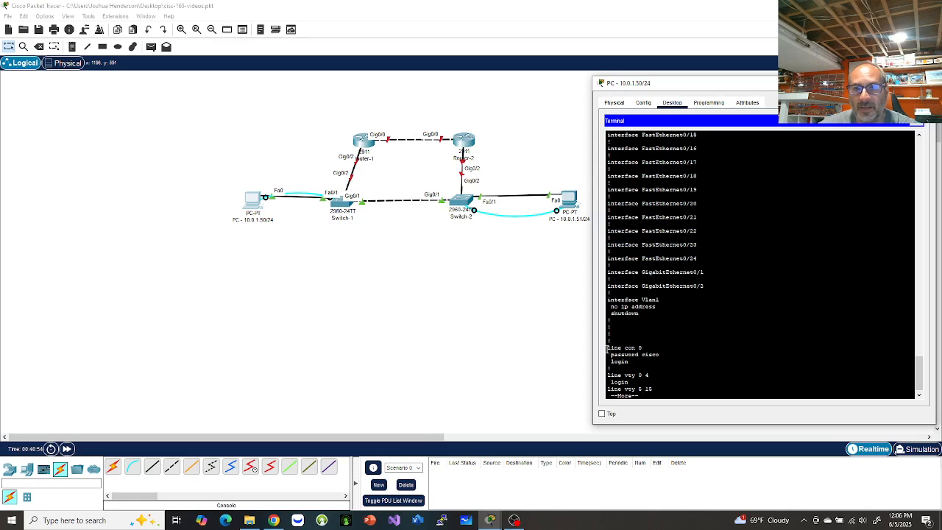
left_click_drag(609, 355, 672, 354)
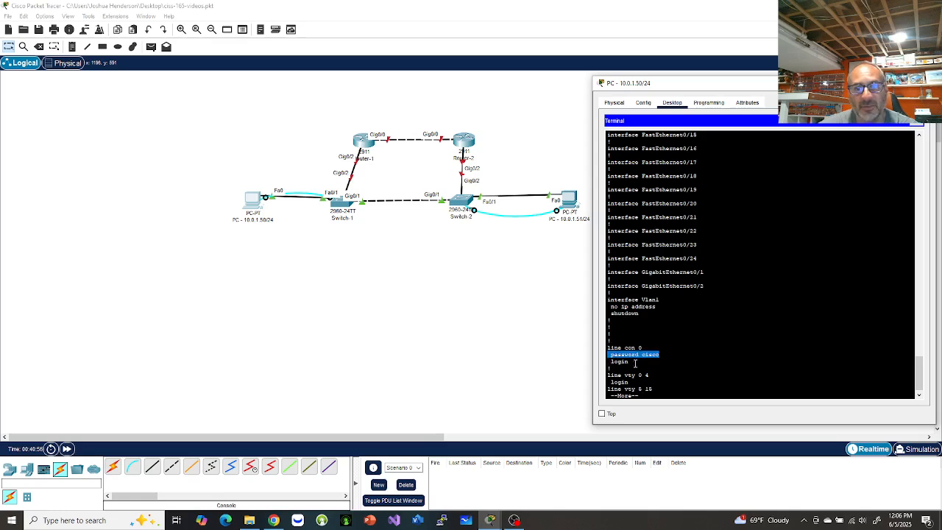
left_click(709, 377)
key("space")
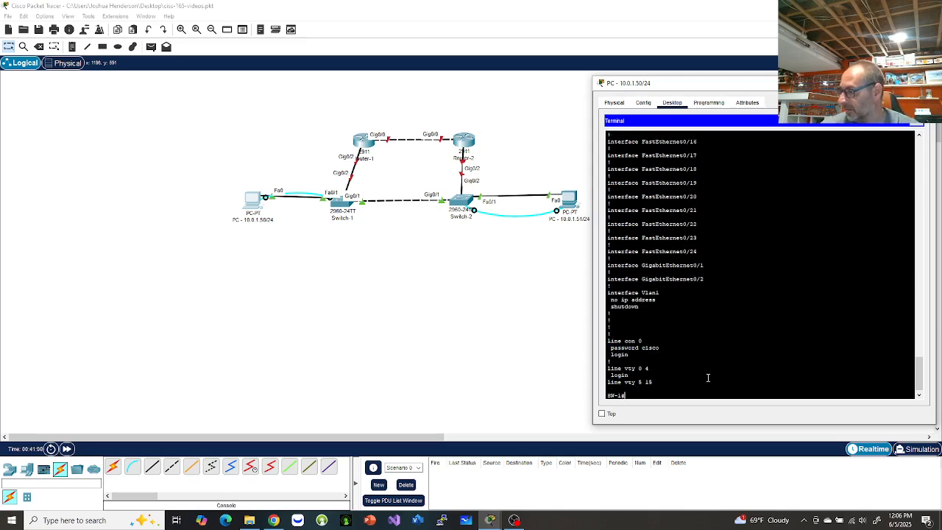
Turn on service password-encryption and display the running config with do show run.
type("c")
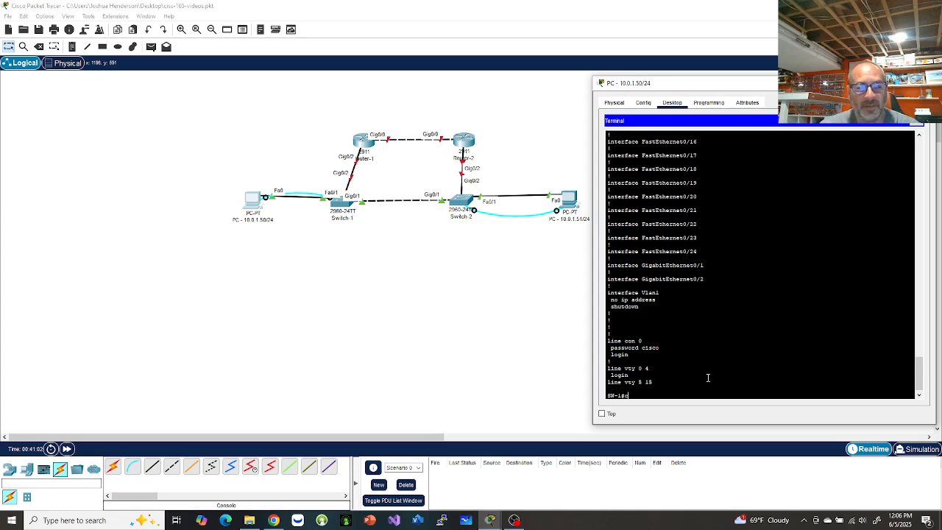
type("onfi t")
key("Return")
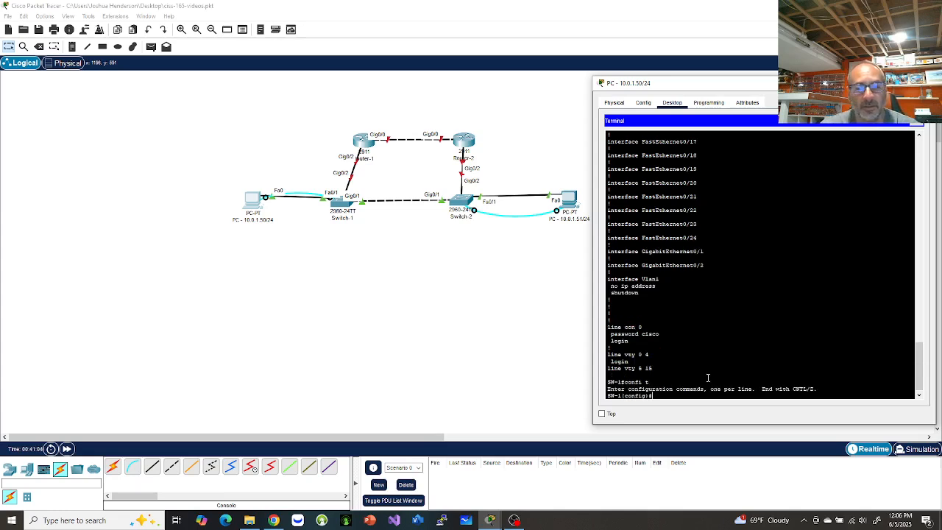
type("servi")
key("Tab")
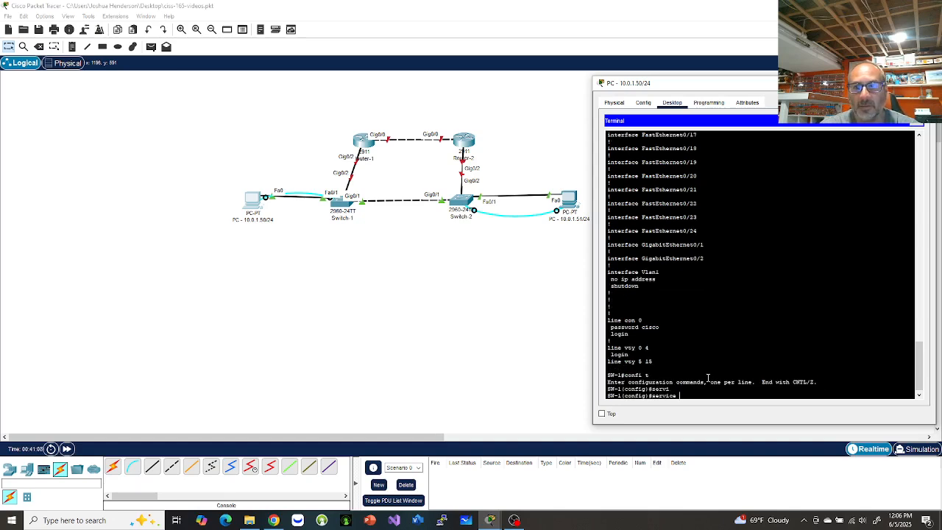
type("en")
key("Tab")
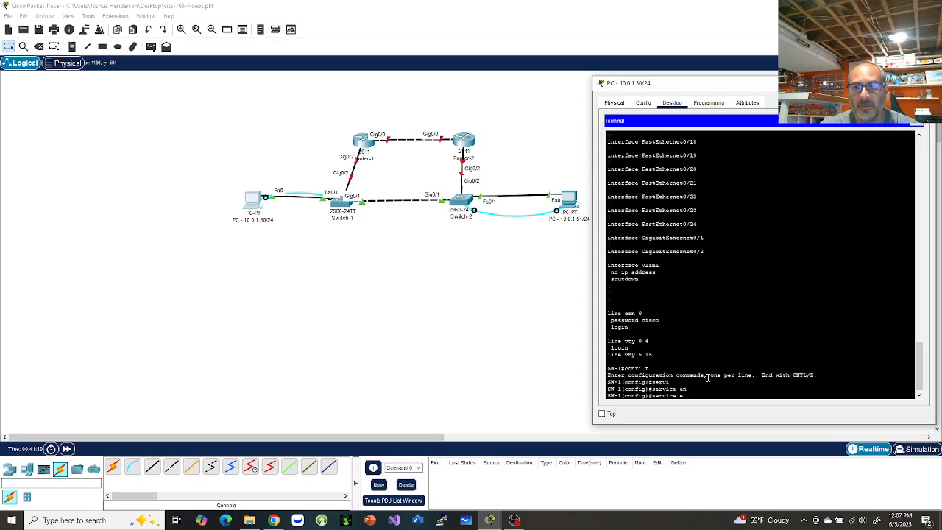
key("BackSpace")
key("BackSpace")
type("pass")
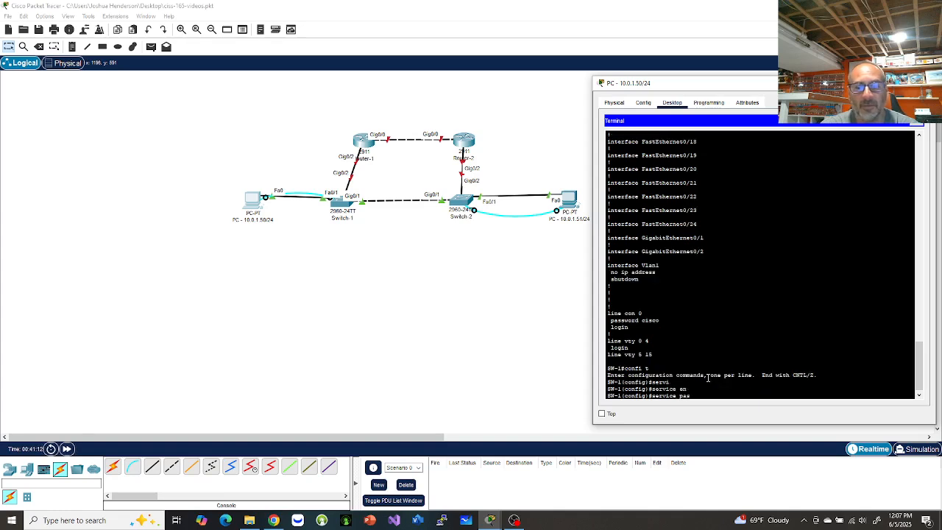
key("Tab")
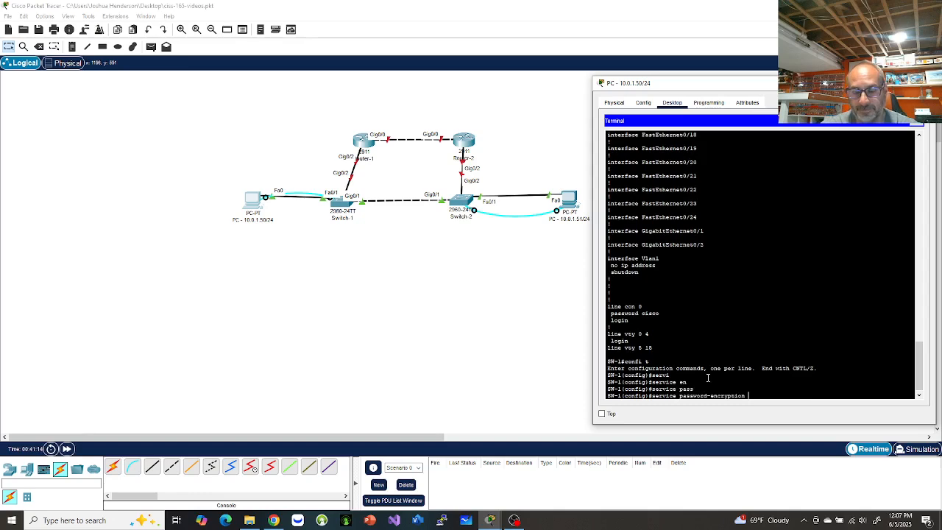
key("Return")
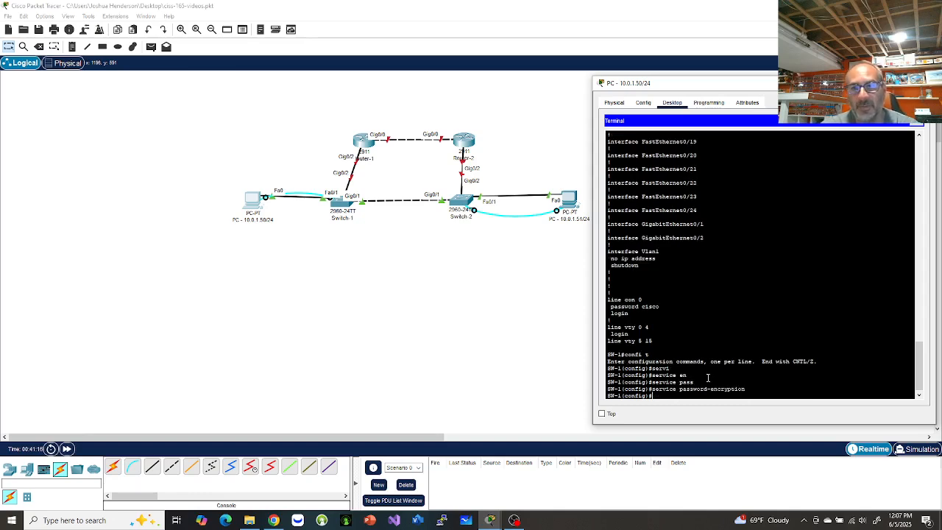
type("do show")
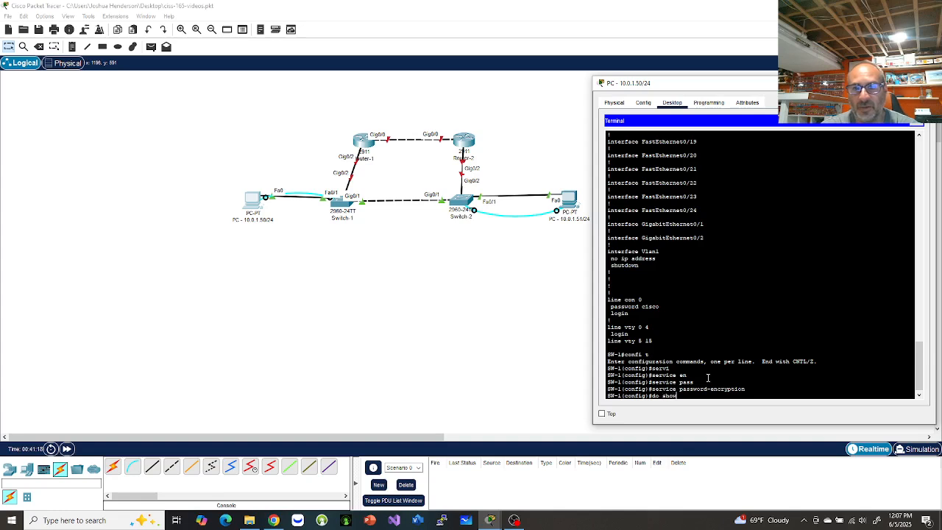
type(" run")
key("Return")
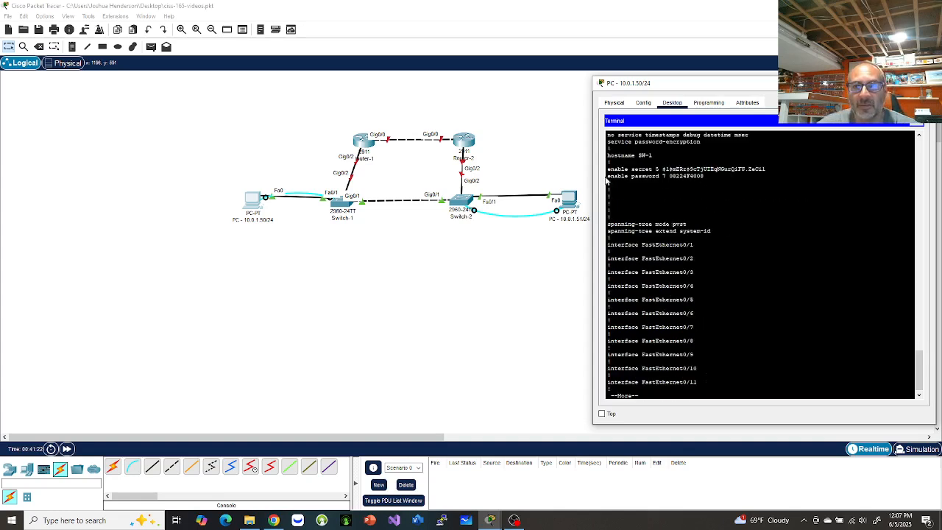
Page through show run, highlighting the encrypted enable password and type 7 console password lines.
left_click_drag(608, 176, 714, 174)
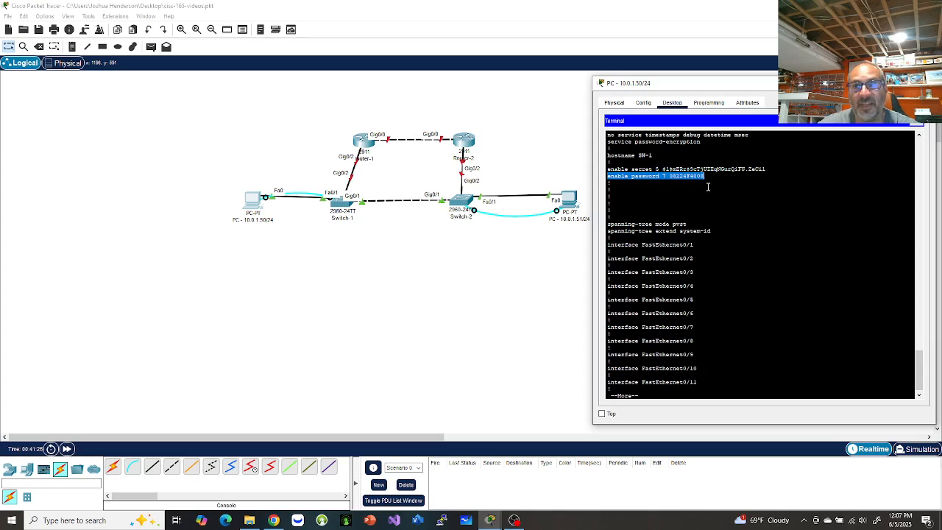
key("space")
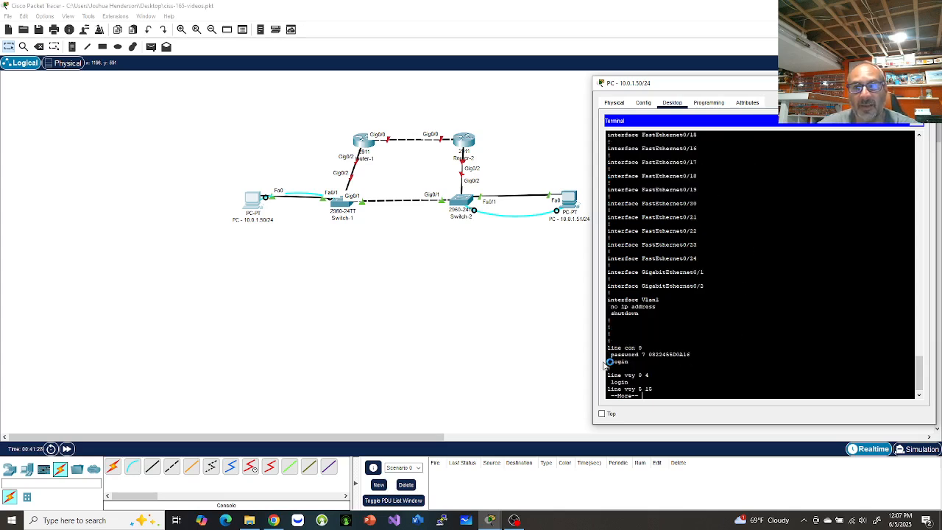
left_click_drag(608, 356, 711, 354)
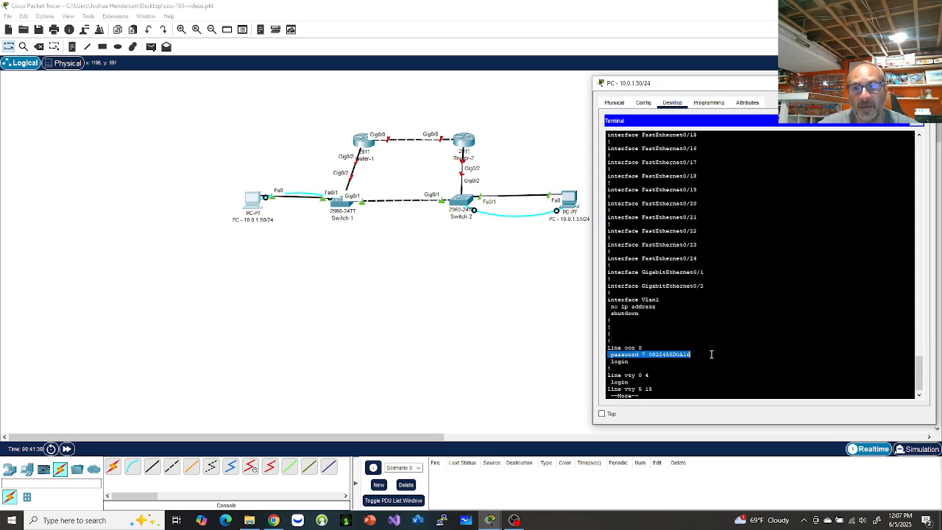
key("space")
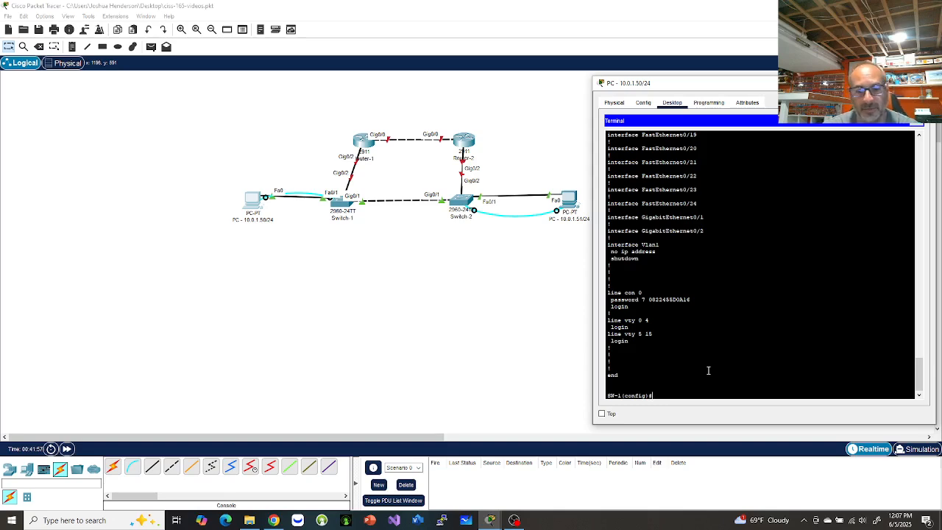
Set the MOTD banner 'Authorized Access Only!!!!', then end and exit the console session.
type("b")
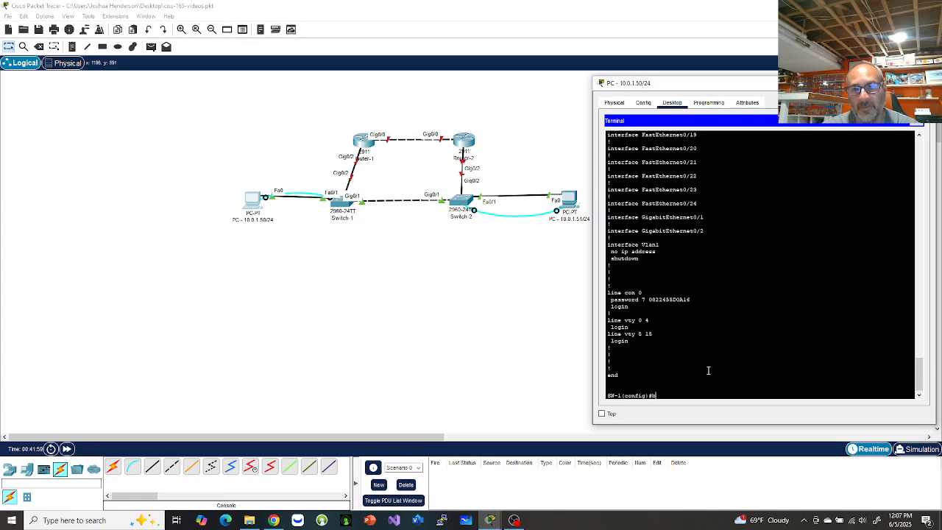
type("anner motd #")
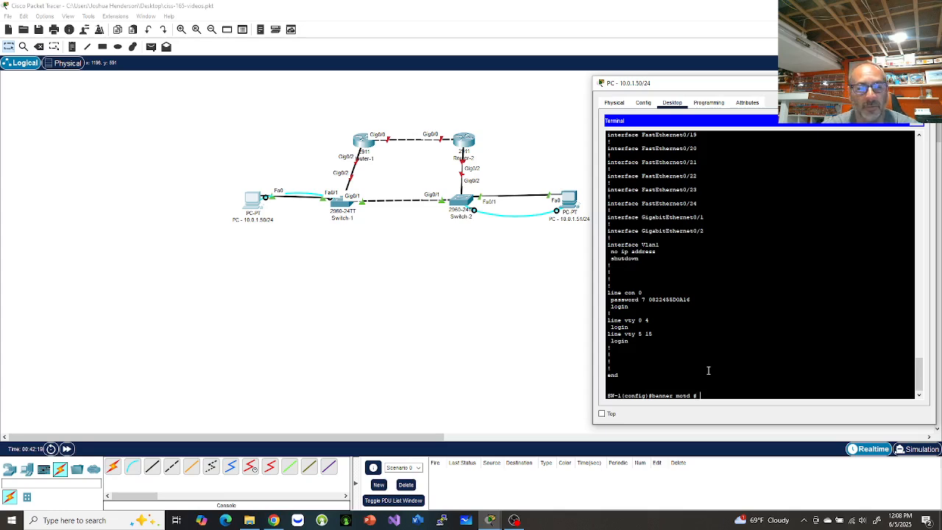
type("Authorize")
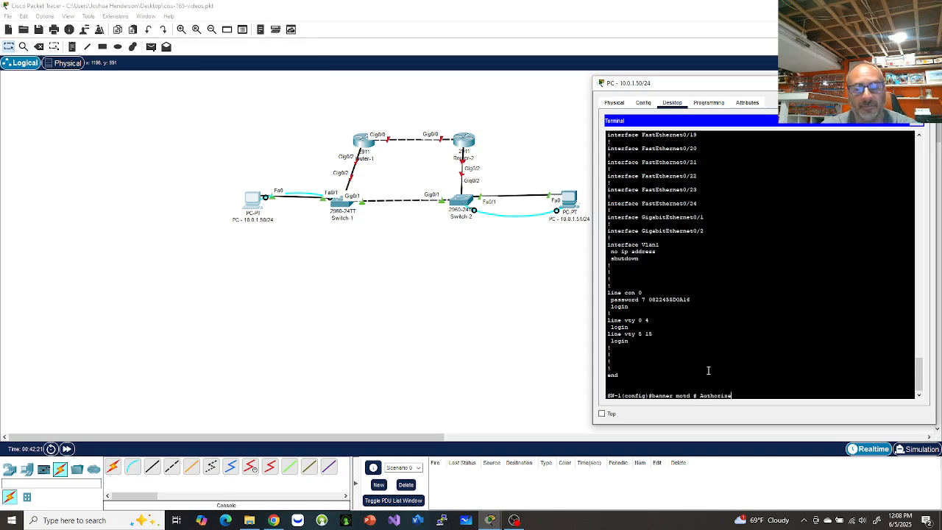
type("d Acce")
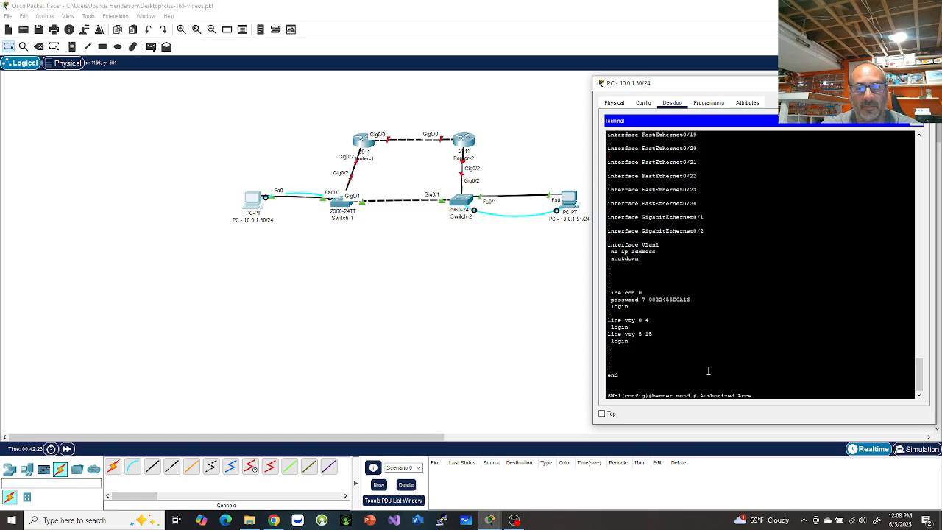
type("ss Only!!")
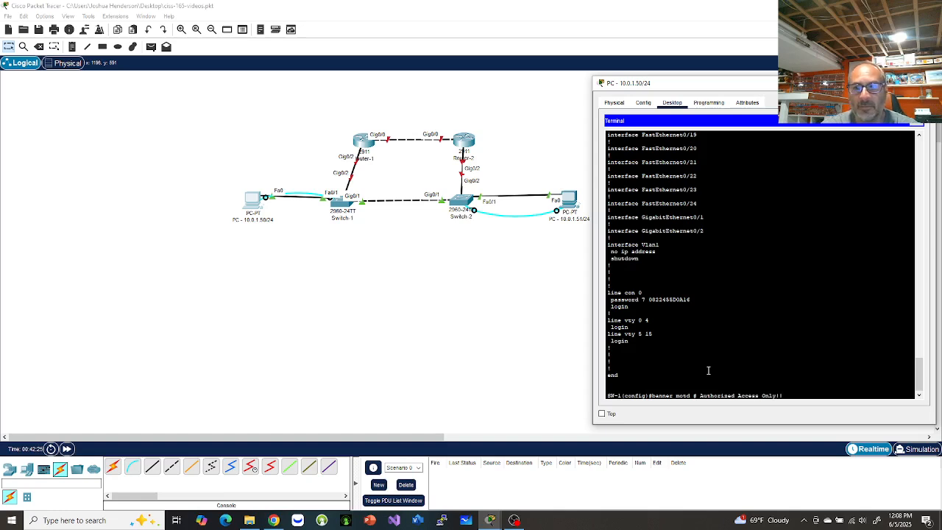
type("!! #")
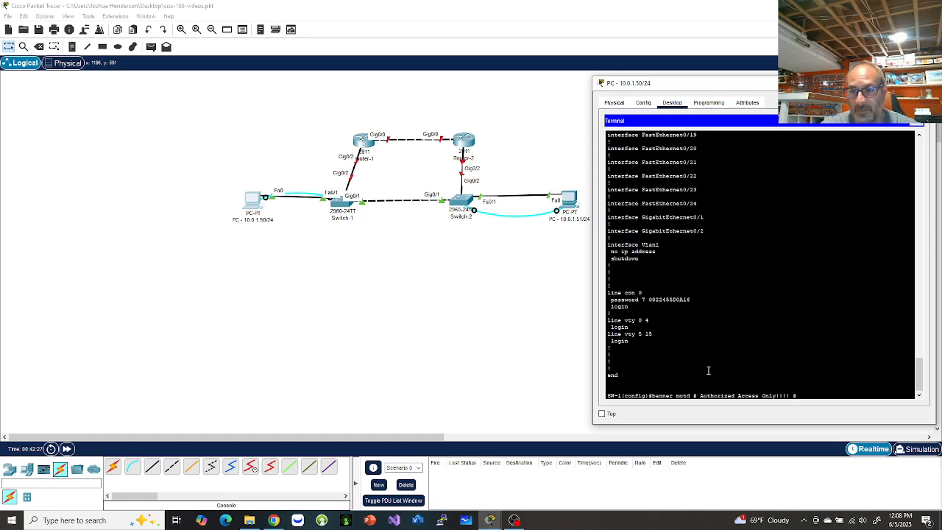
key("Return")
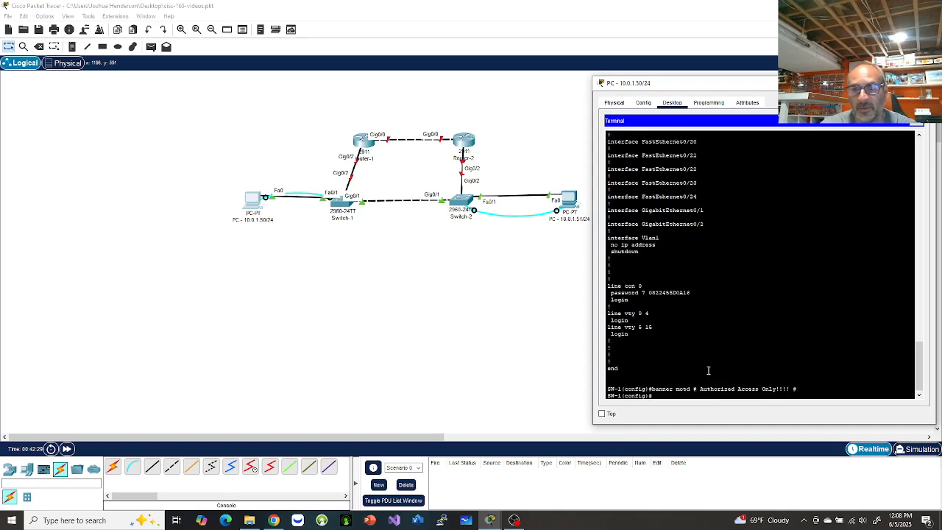
type("end")
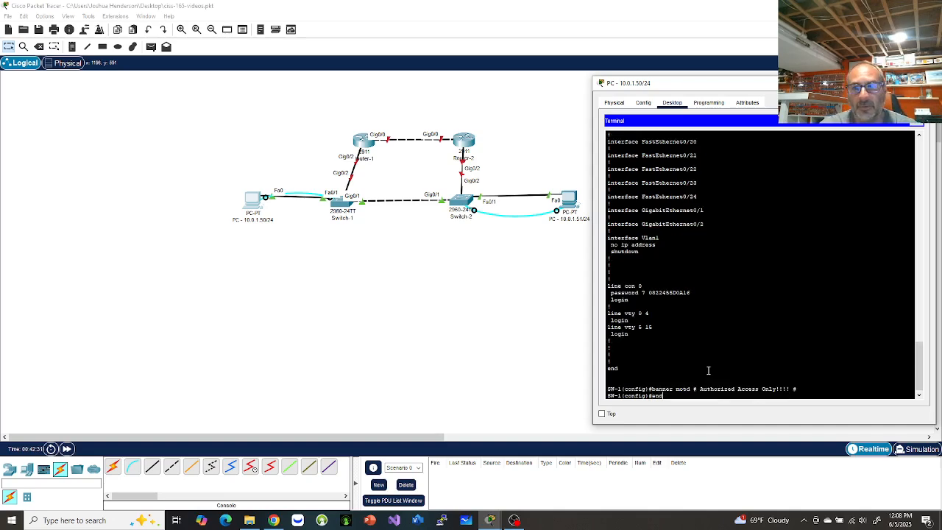
key("Return")
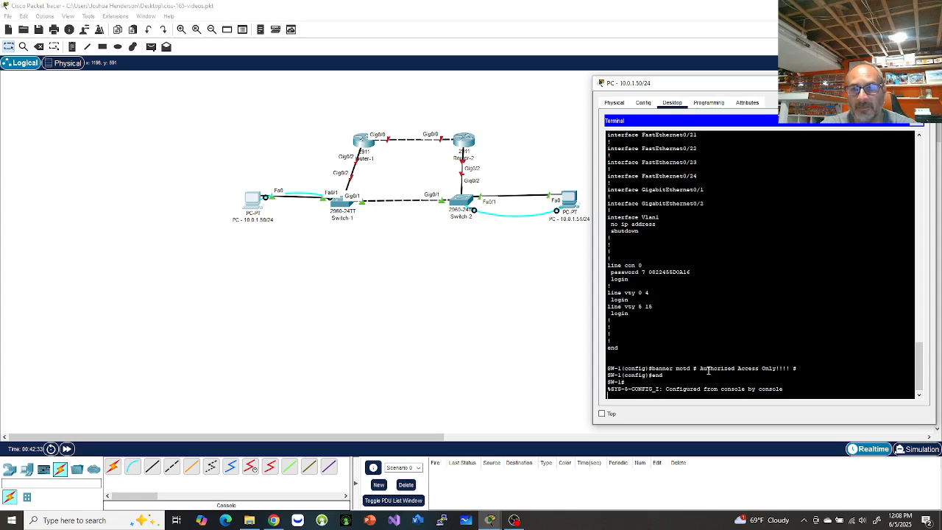
type("exit")
key("Return")
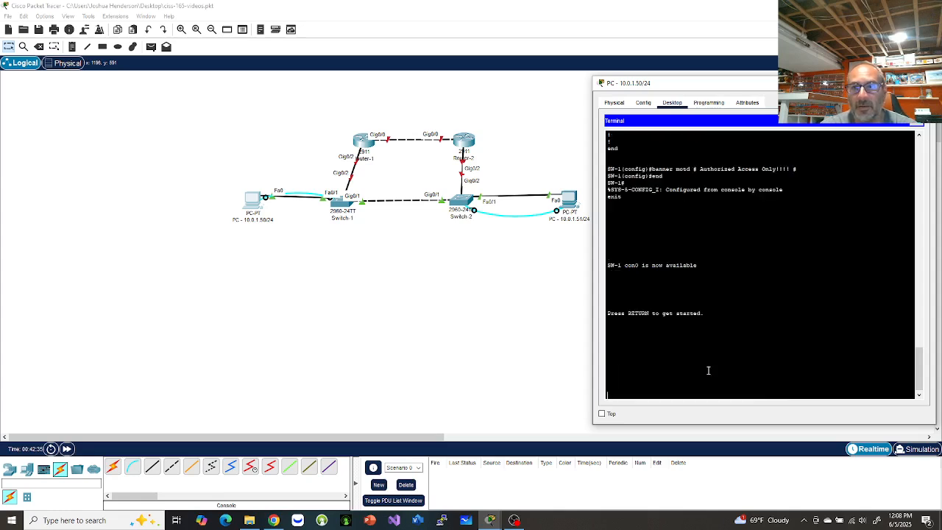
Log back into SW-1, checking the new login banner, and reach privileged mode.
key("Return")
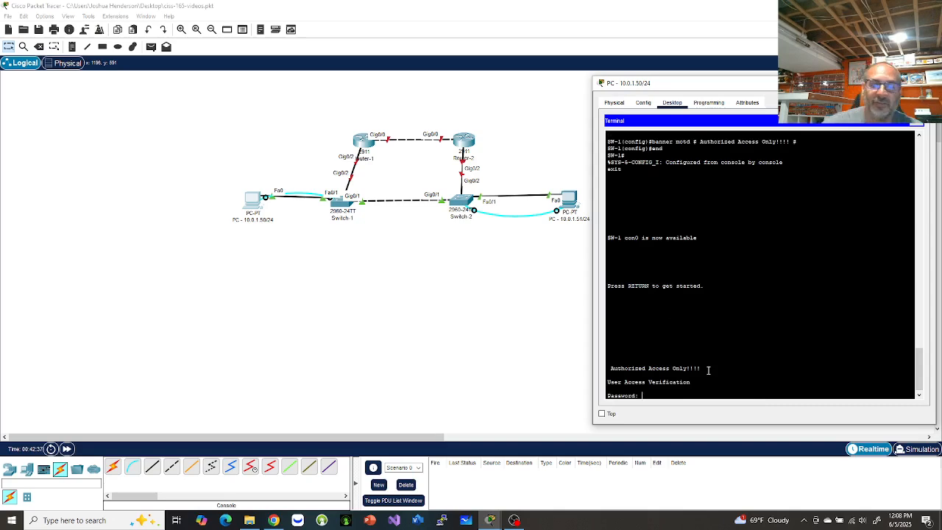
left_click_drag(612, 368, 742, 366)
left_click(736, 352)
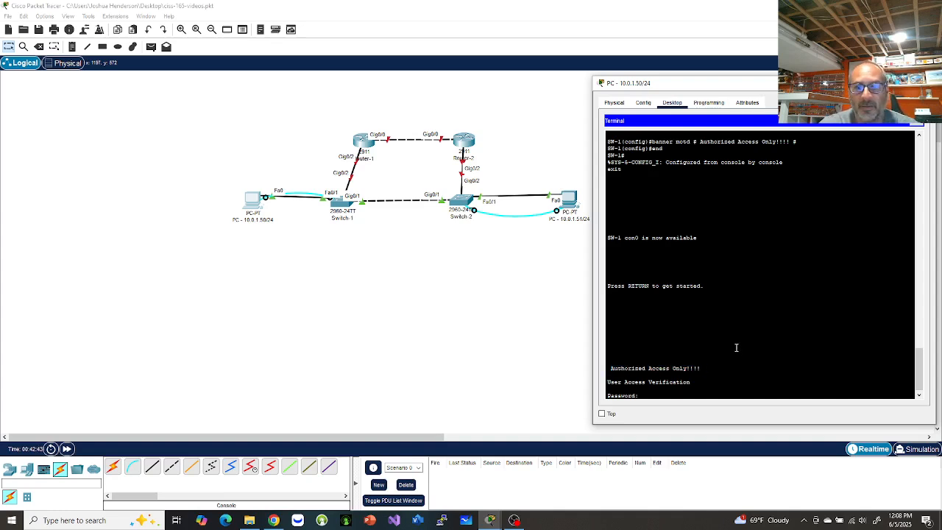
key("Return")
type("en")
key("Return")
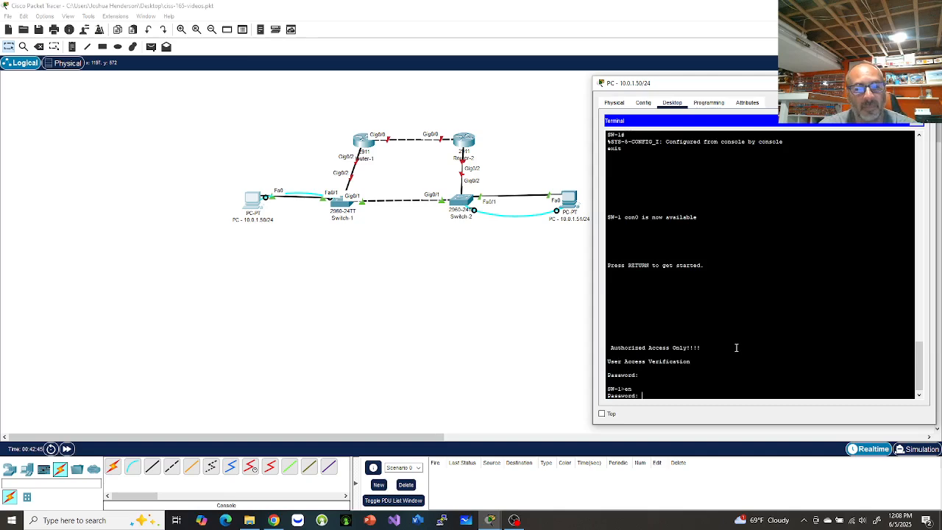
key("Return")
Enter and leave global configuration mode, then begin typing the copy running-config command.
type("conf t")
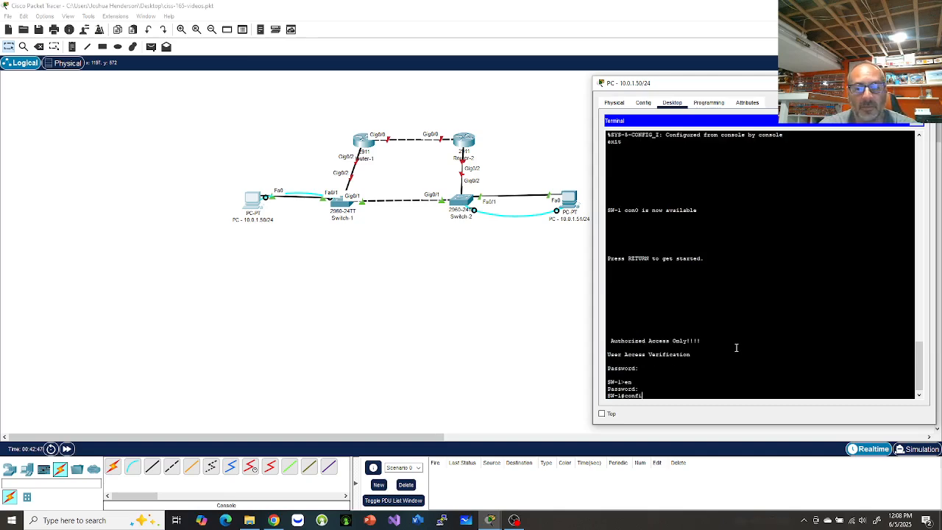
key("Return")
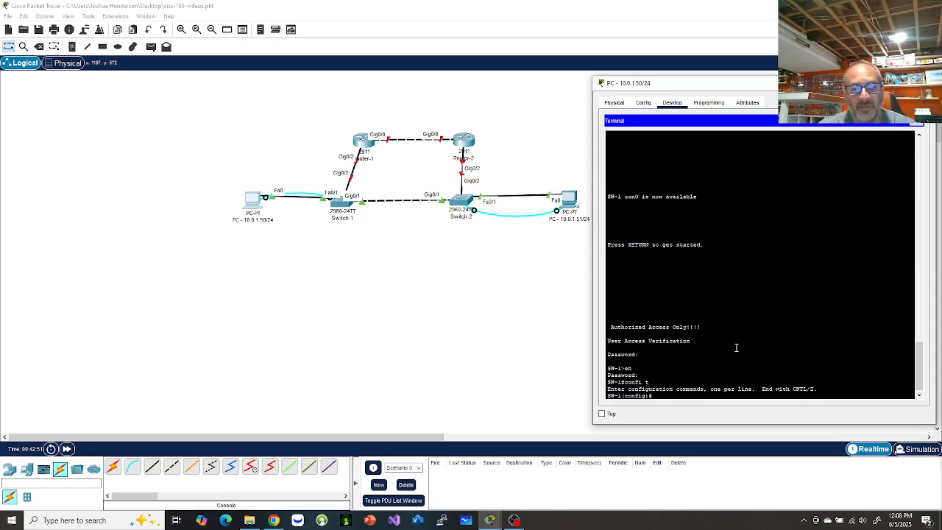
type("exit")
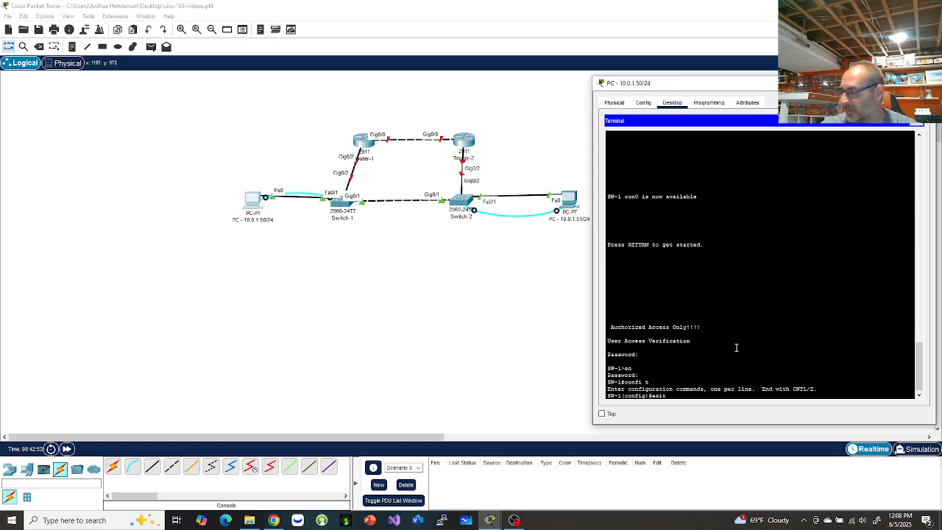
key("Return")
key("Return")
key("Return")
key("Return")
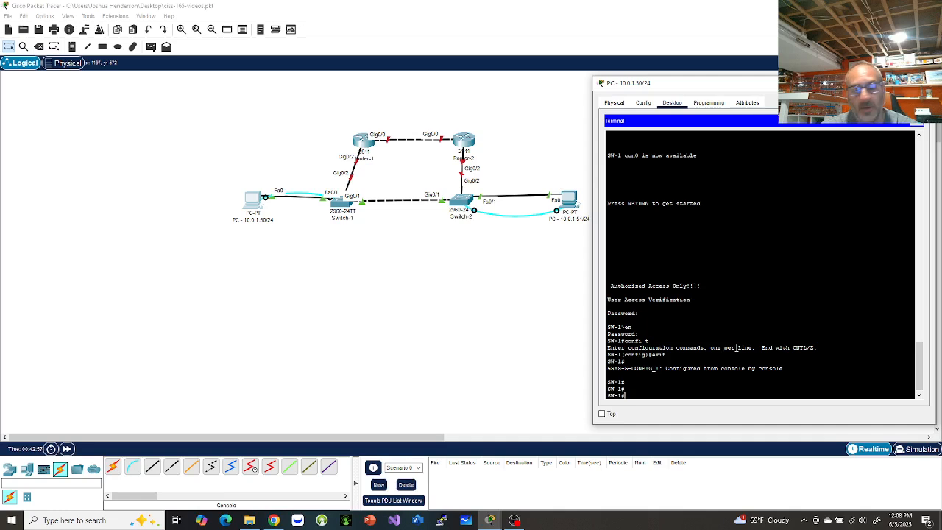
type("copy")
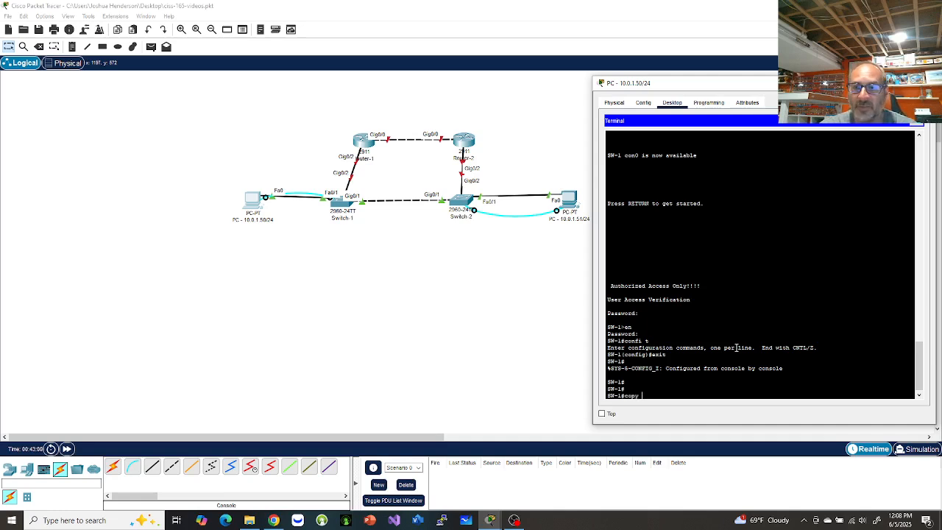
type(" runn")
Save the running config to startup-config, accepting the default filename.
key("Tab")
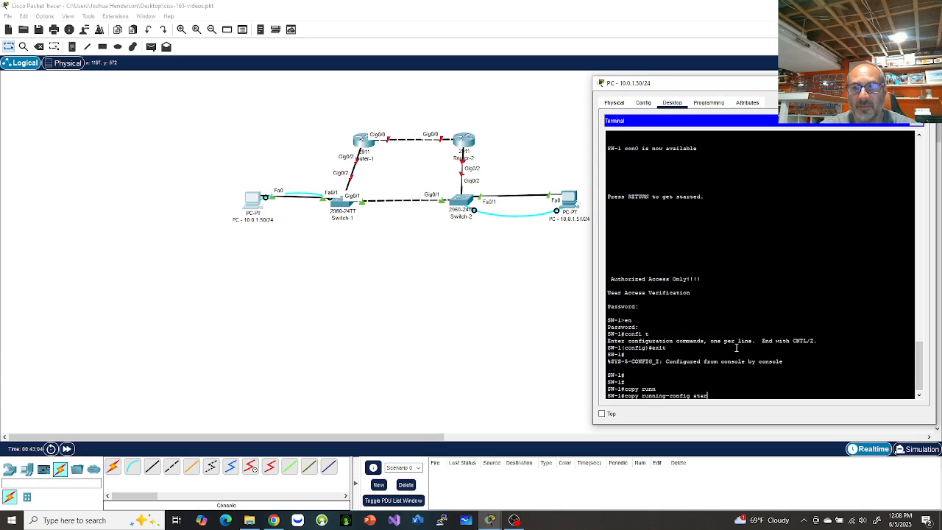
type("star")
key("Tab")
key("Return")
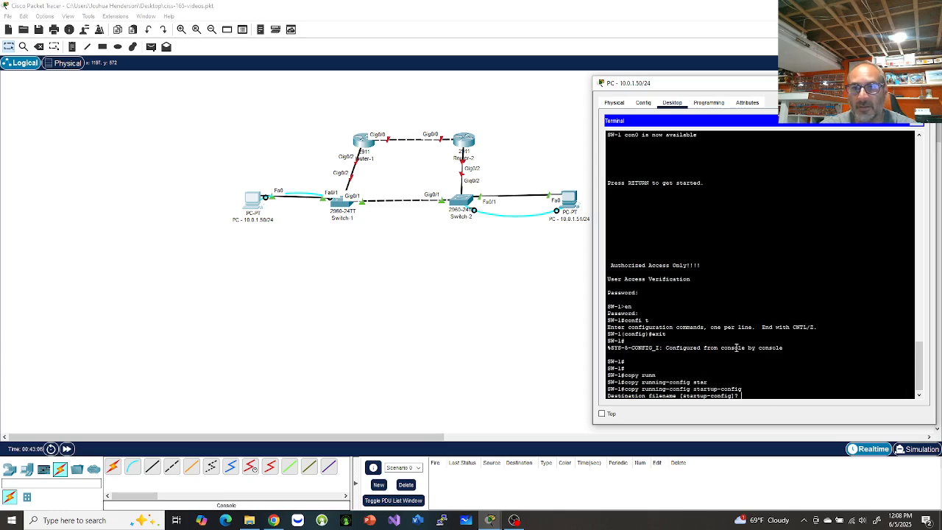
key("Return")
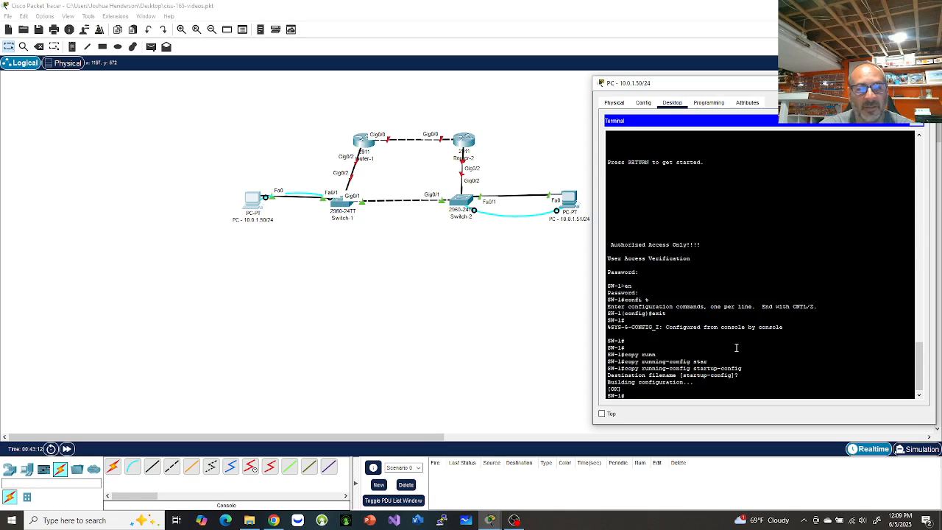
Run show flash: to confirm config.text (1228 bytes), then re-enter global configuration mode.
type("show")
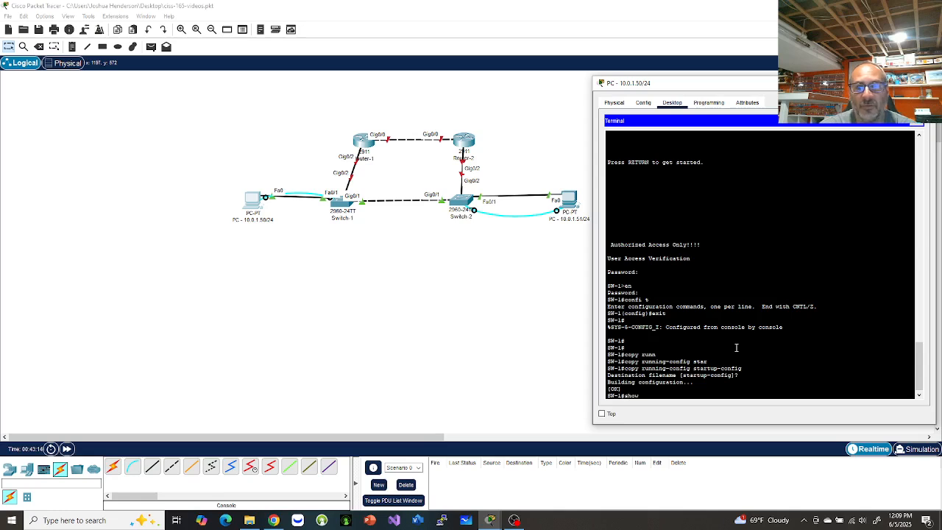
type(" flash:")
key("Return")
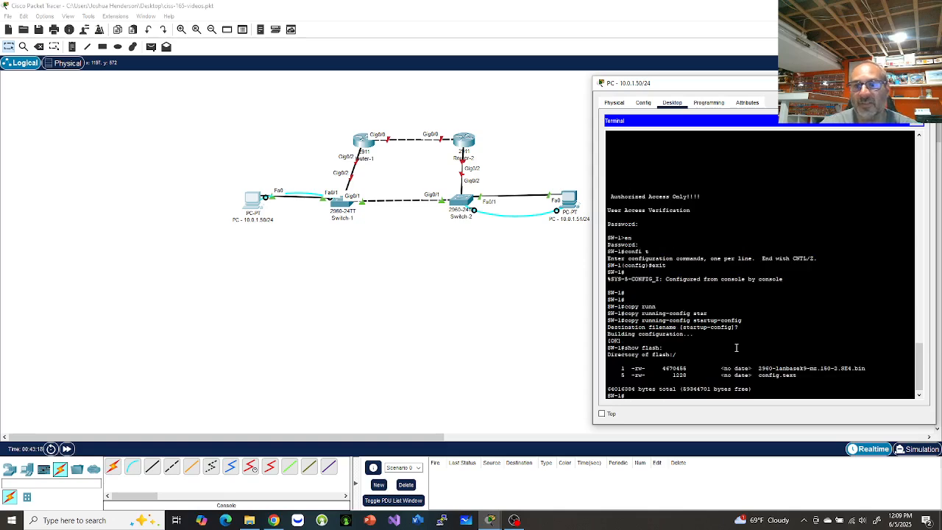
left_click_drag(798, 375, 749, 374)
left_click(776, 394)
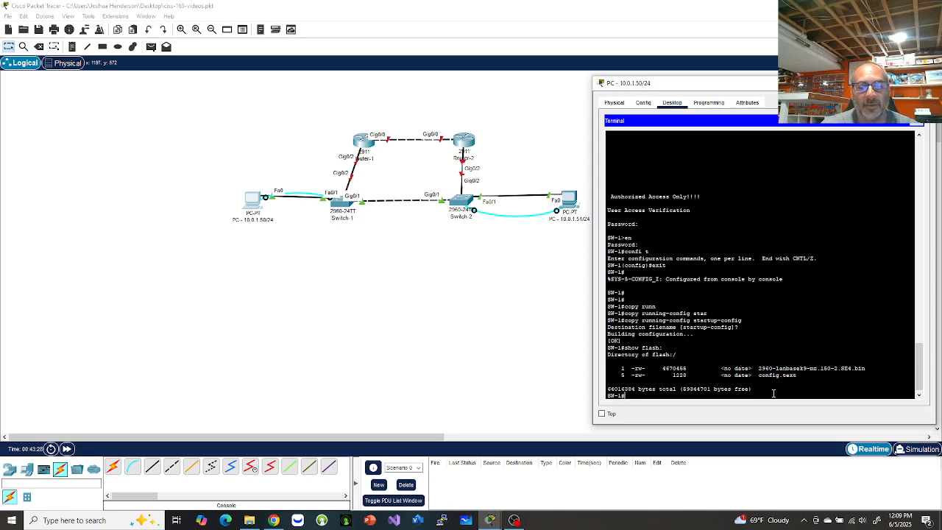
type("confi t")
key("Return")
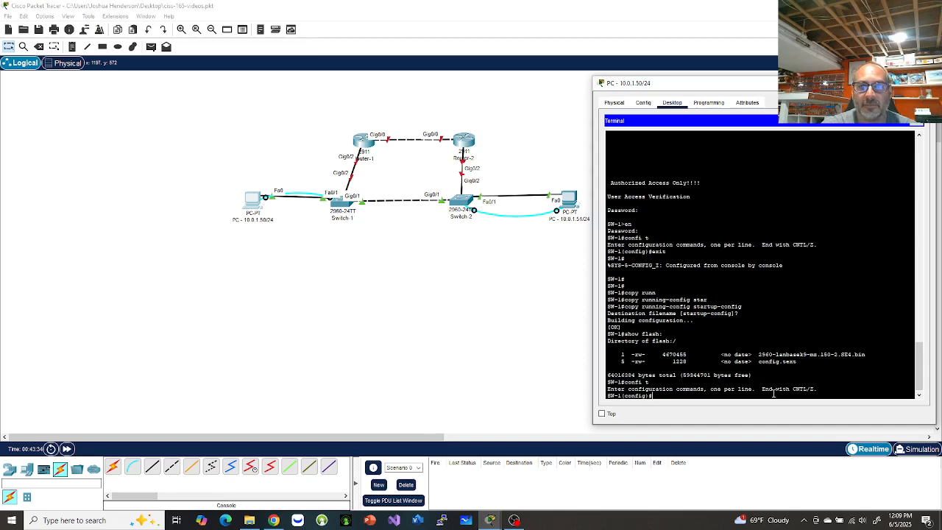
Give interface VLAN 1 address 10.0.1.1 255.255.255.0, bring it up with no shut, and end.
type("int")
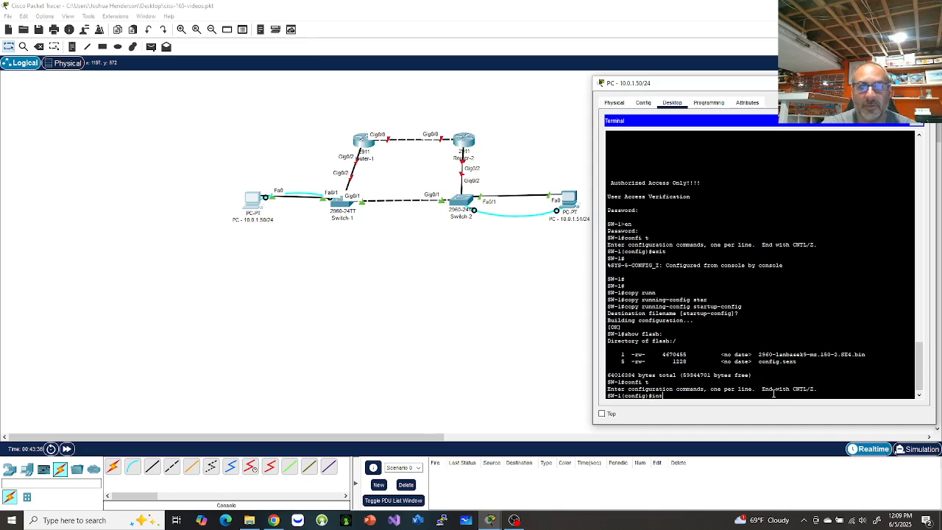
type("erf")
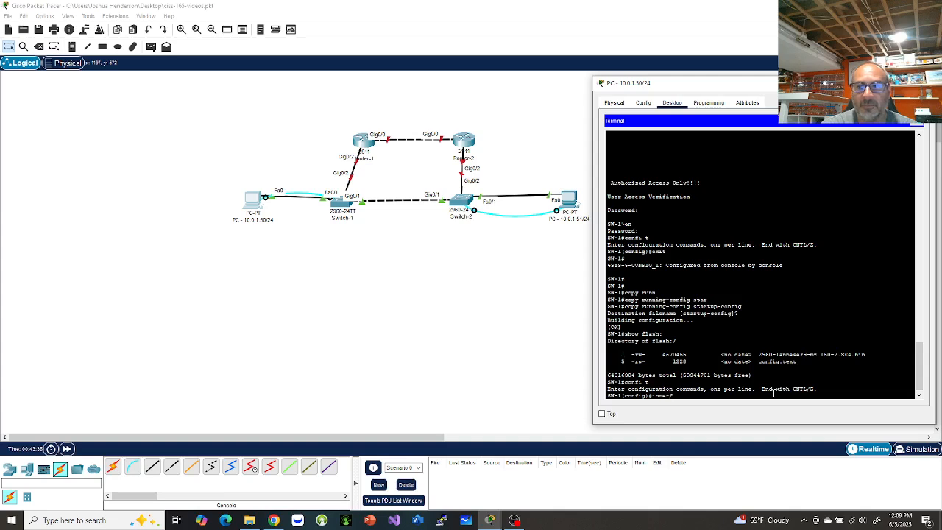
type("ace vlan 1")
key("Return")
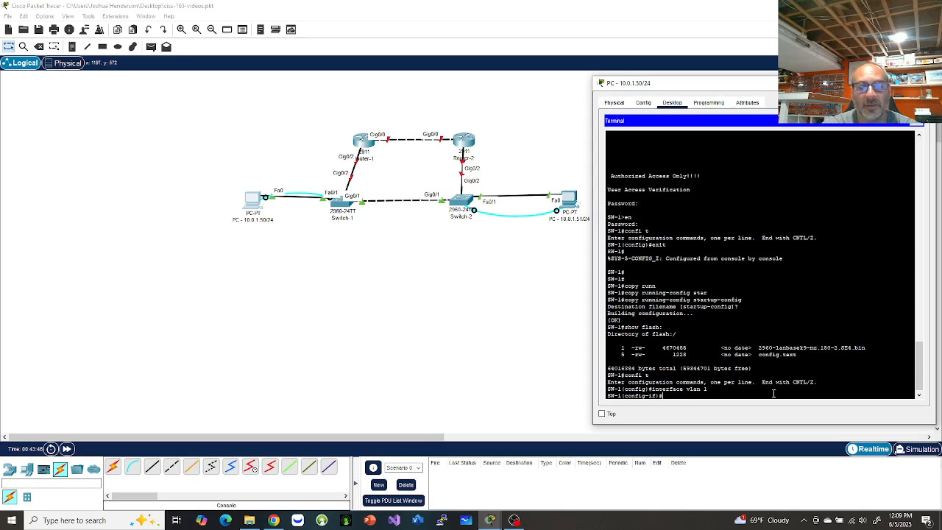
type("ip address 10.0")
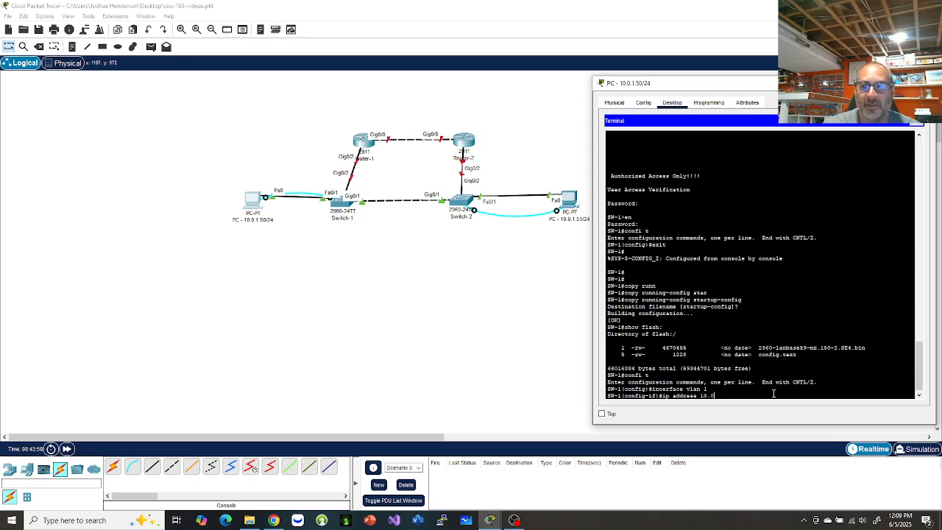
type(".1.1")
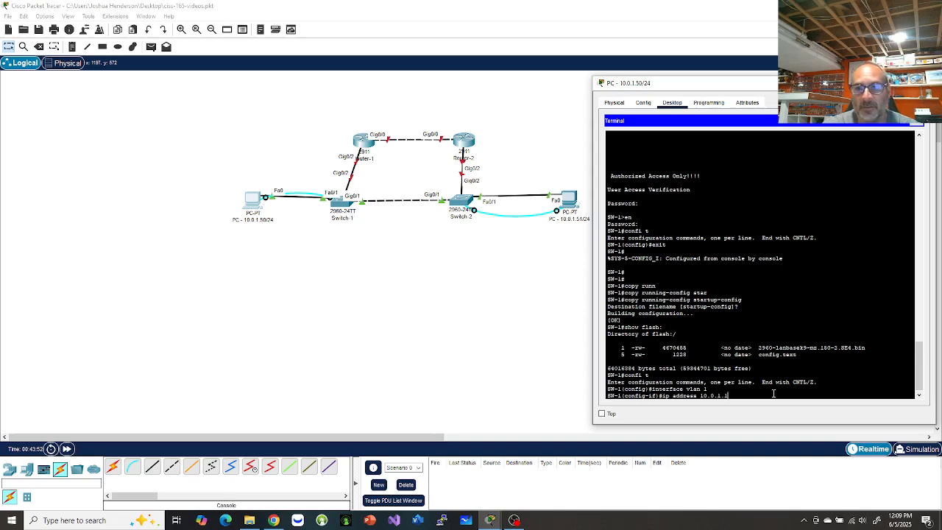
type(" 255.2")
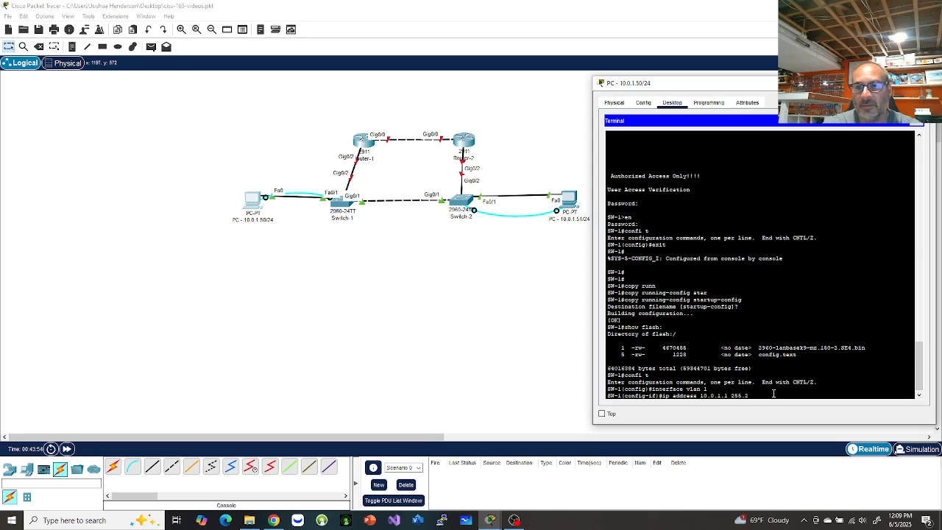
type("55.255.")
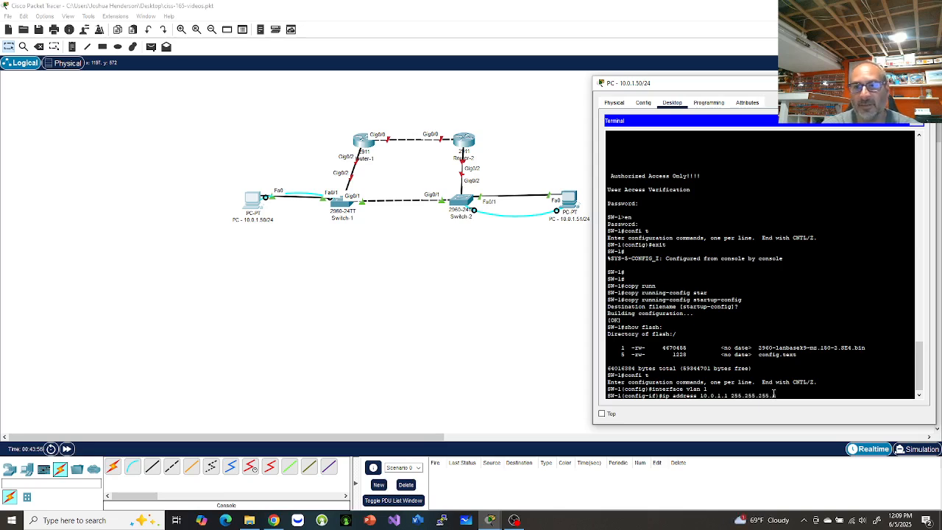
type("0")
key("Return")
type("no shut")
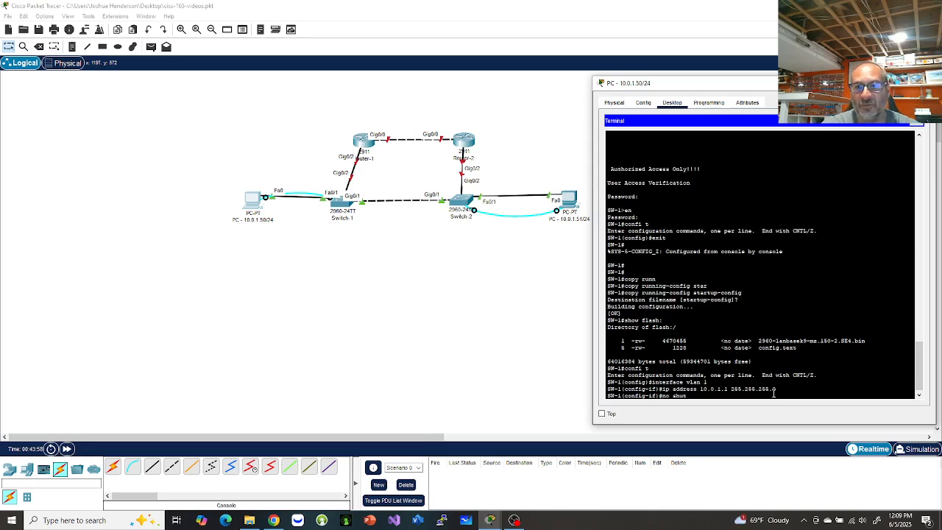
key("Return")
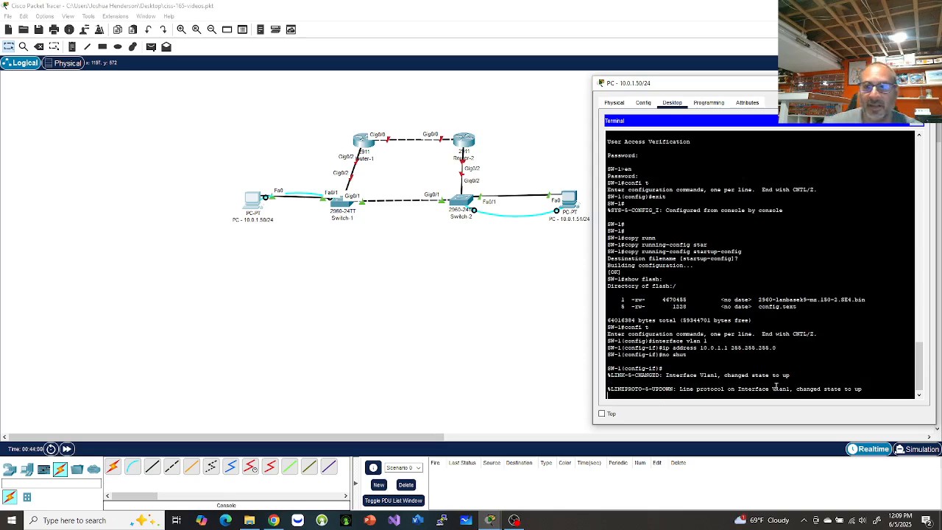
left_click_drag(607, 391, 869, 388)
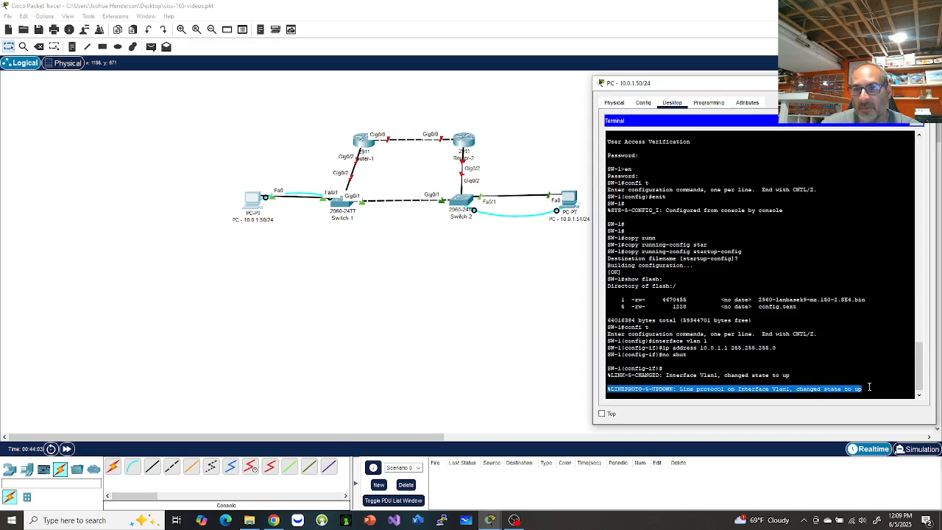
left_click(873, 392)
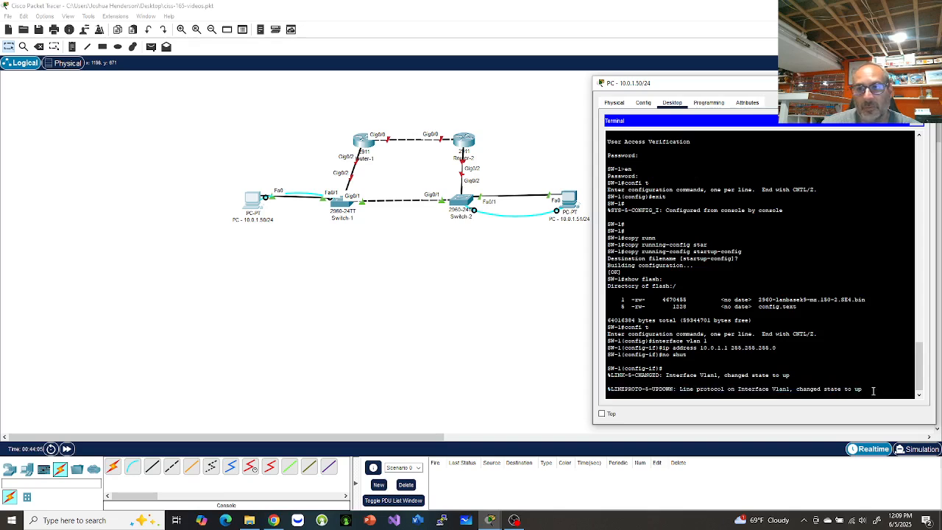
key("Return")
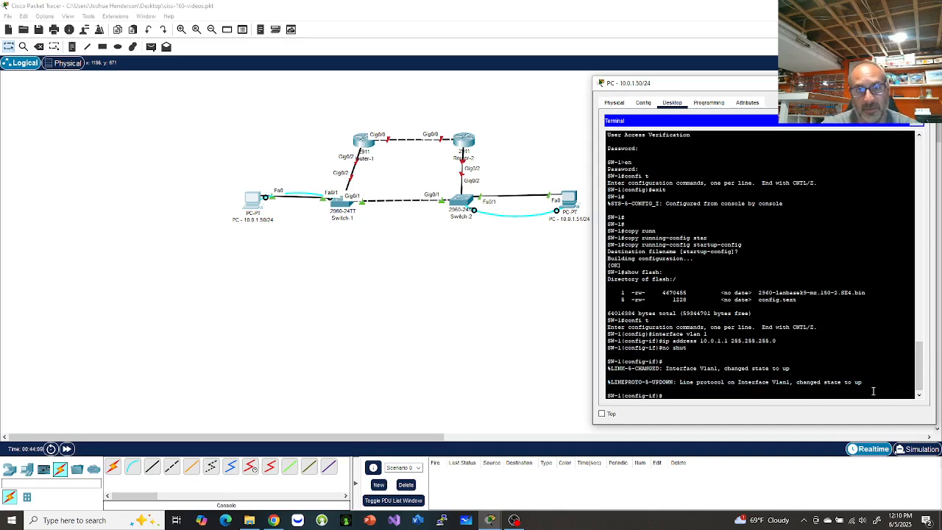
type("end")
key("Return")
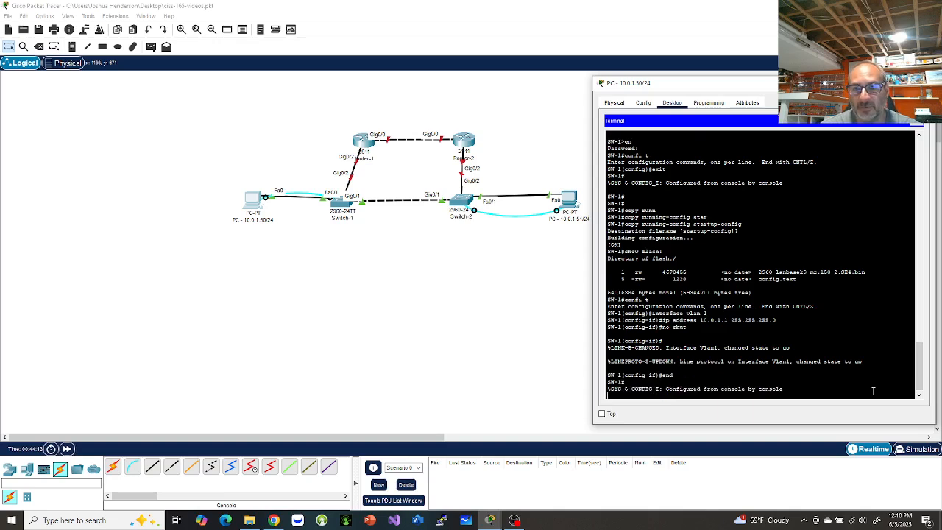
Ping 10.0.1.50 from SW-1 and confirm 80 percent success (4/5 replies).
key("Return")
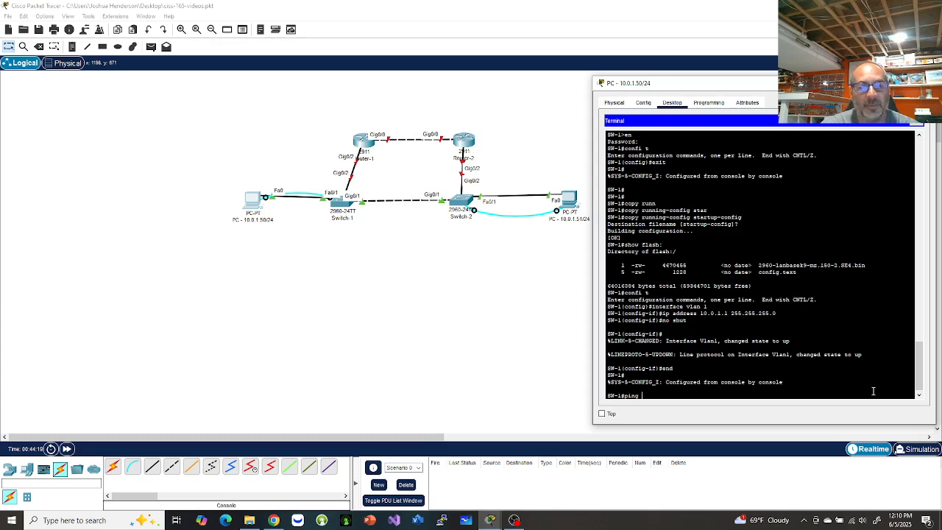
type("ping 10.1.")
type("0")
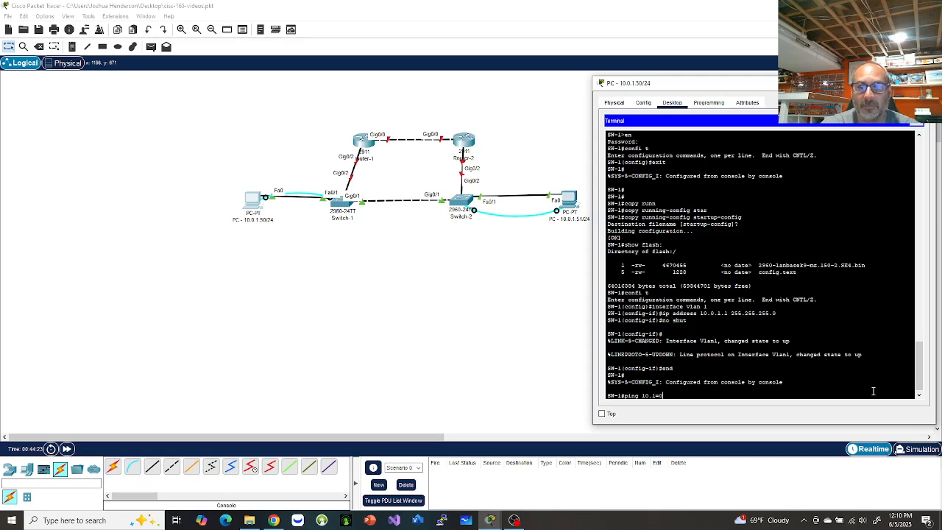
key("BackSpace")
key("Return")
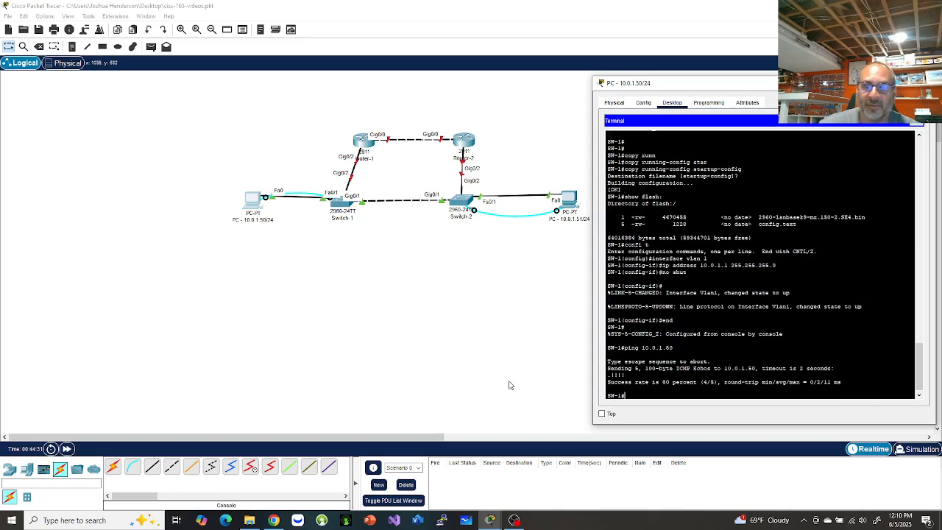
left_click_drag(608, 376, 627, 386)
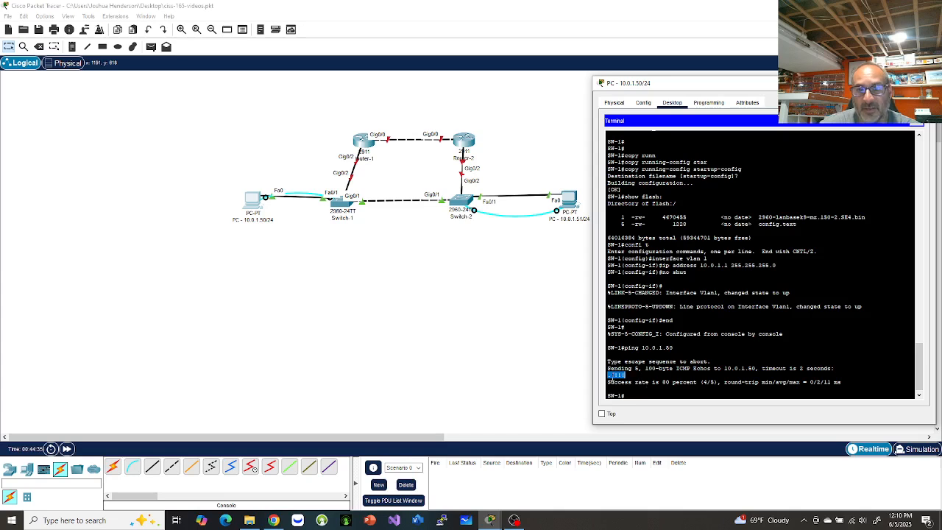
left_click(636, 394)
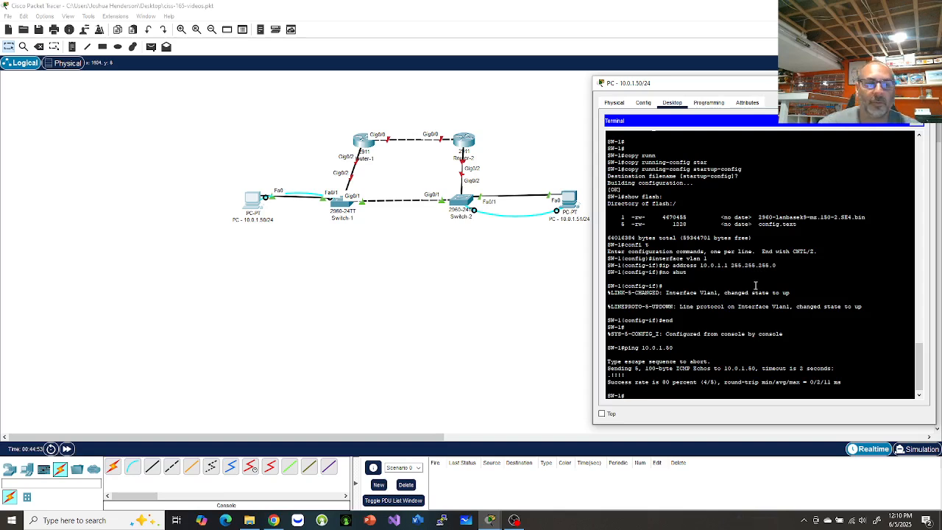
Save the running config to startup-config again with the default filename.
type("wr")
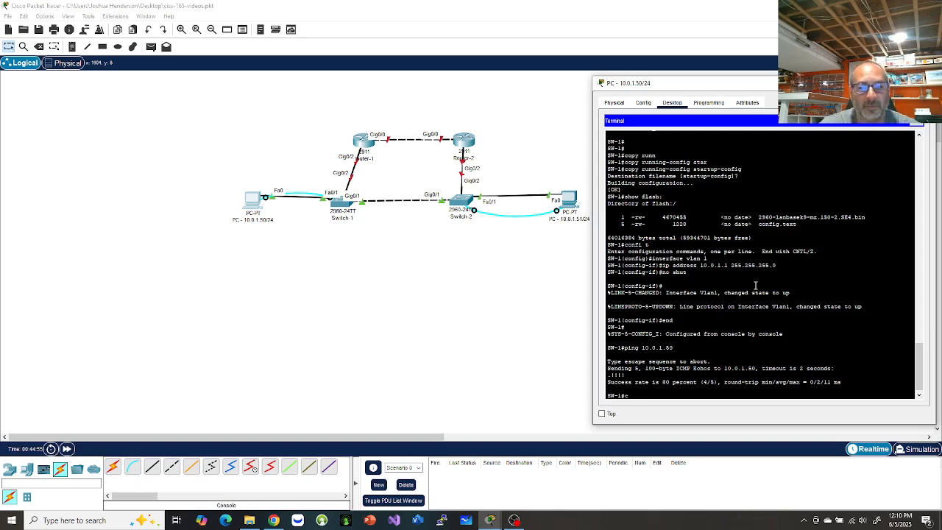
type("opy")
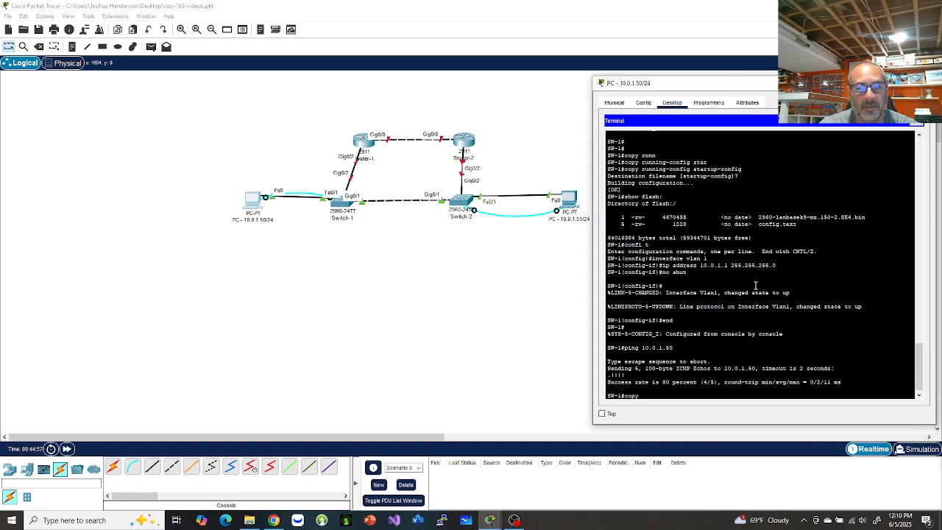
type(" run")
key("Tab")
type("st")
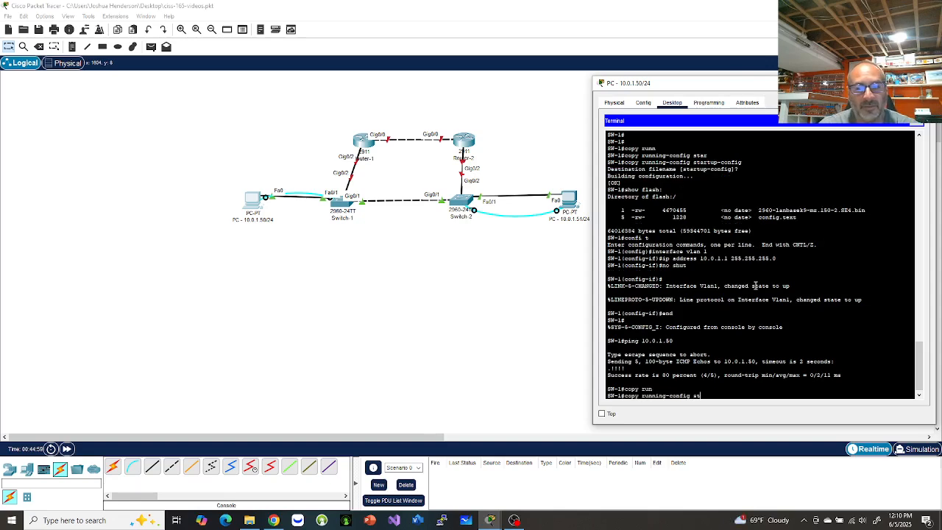
type("a")
key("Tab")
key("Return")
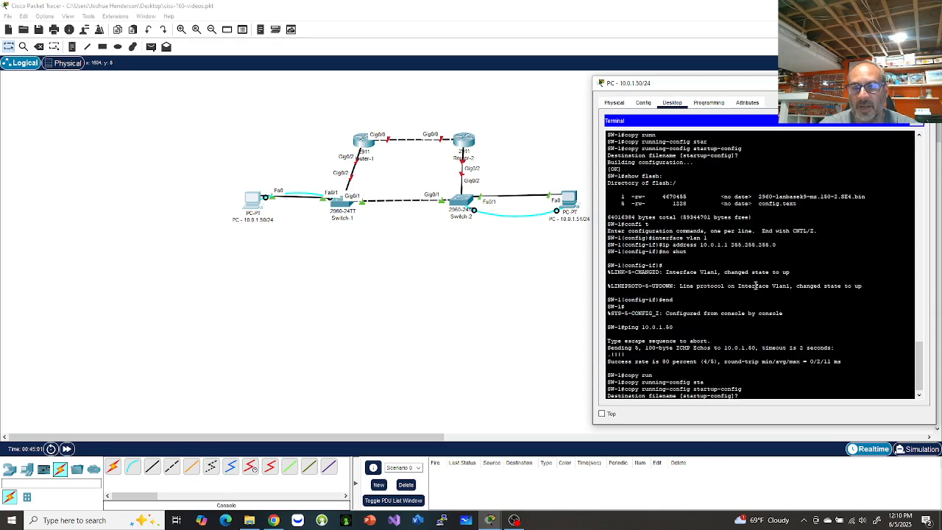
key("Return")
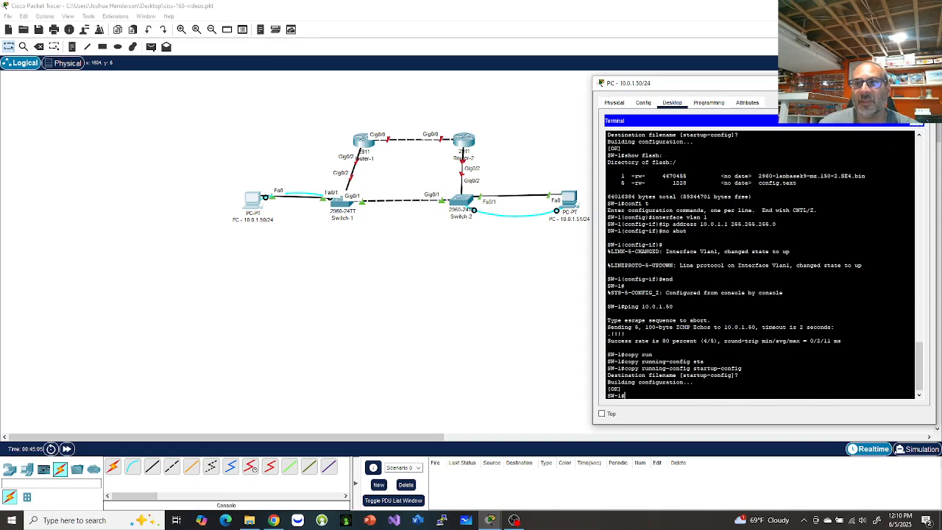
Open the console to the second switch from the PC at 10.0.1.51 and enter privileged mode.
left_click(919, 82)
left_click(571, 201)
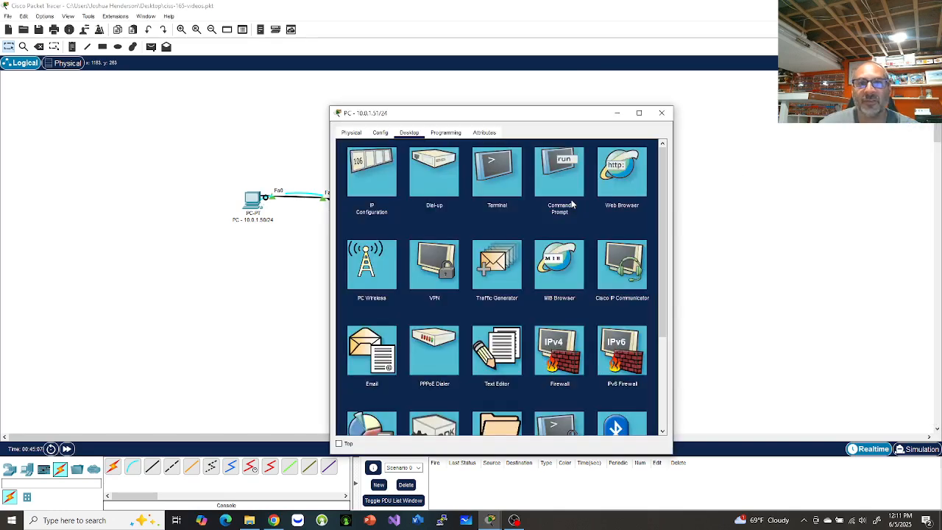
left_click(501, 182)
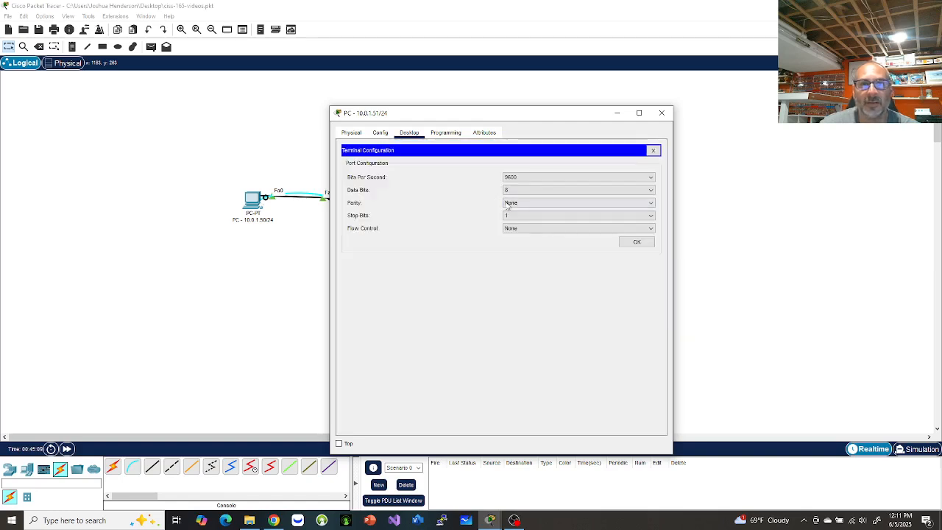
left_click_drag(549, 116, 800, 86)
left_click(894, 215)
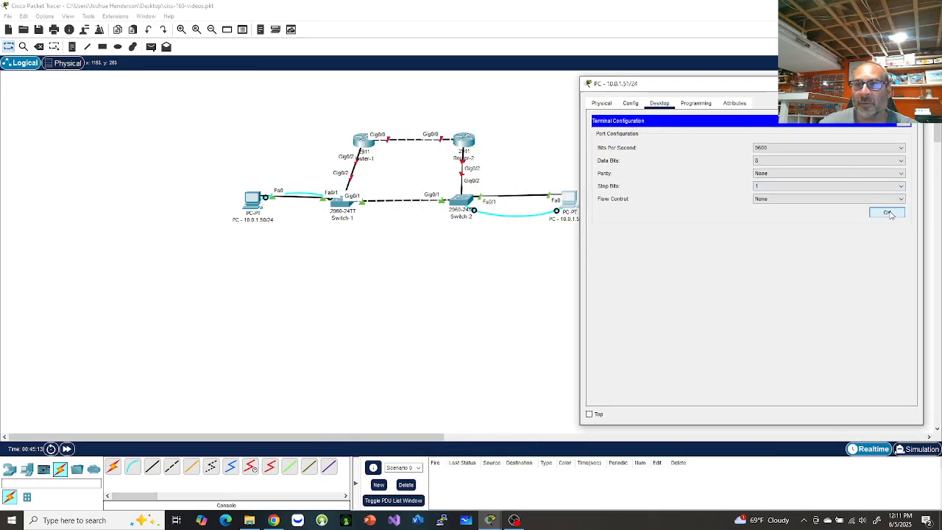
key("Return")
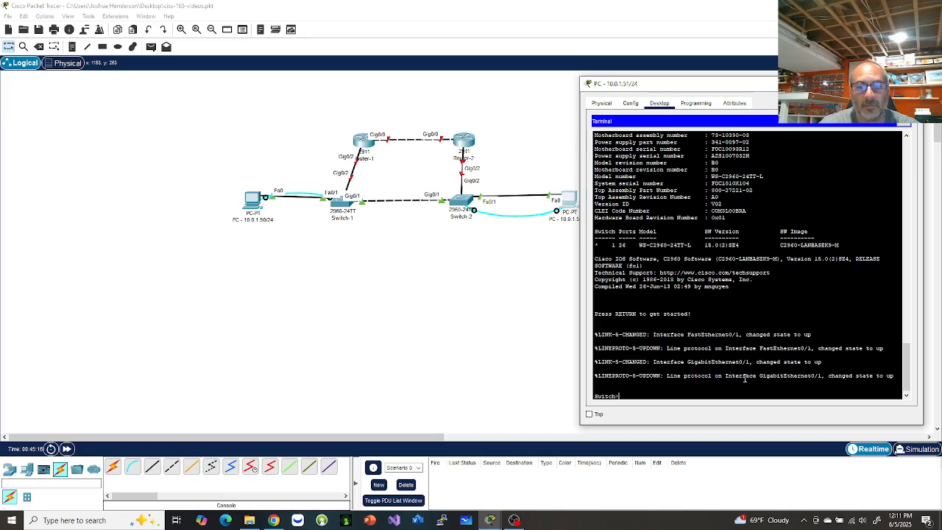
type("en")
key("Return")
Rename the switch to SW-2 and set a console line password with login required.
type("conf t")
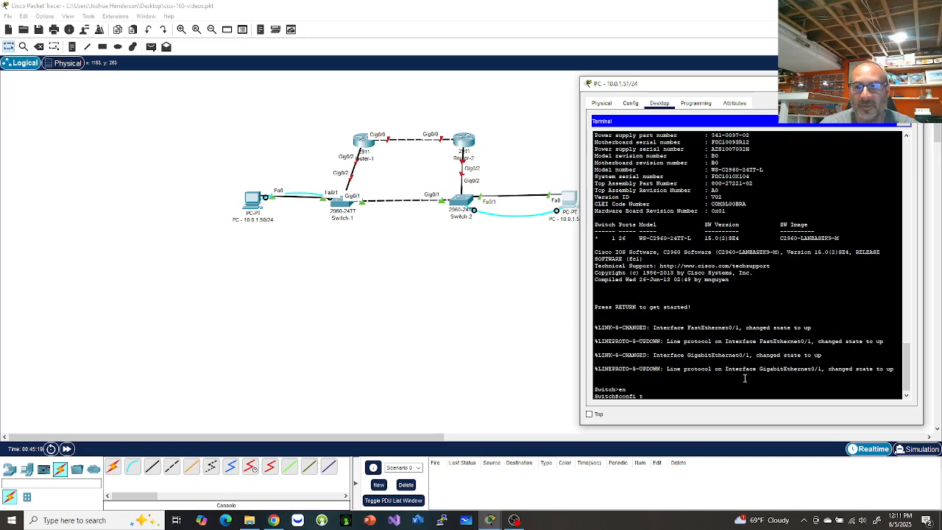
key("Return")
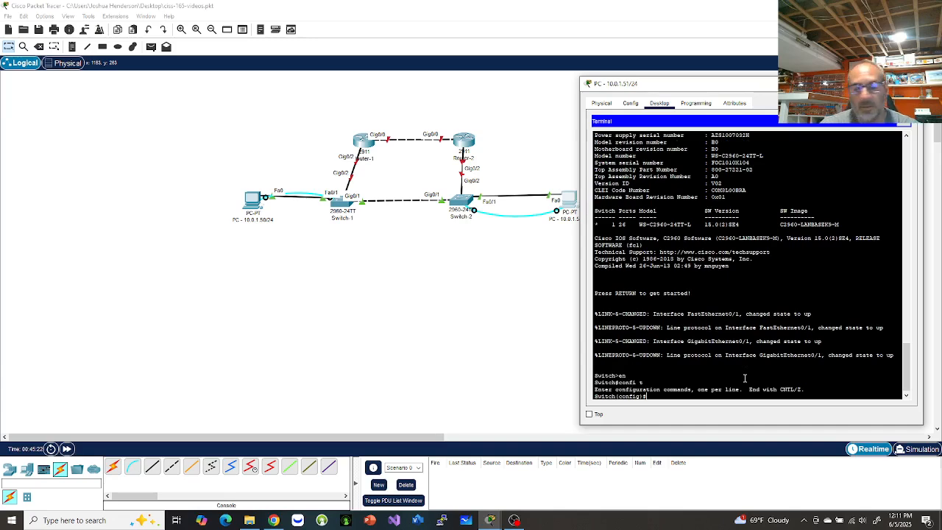
type("hostname ")
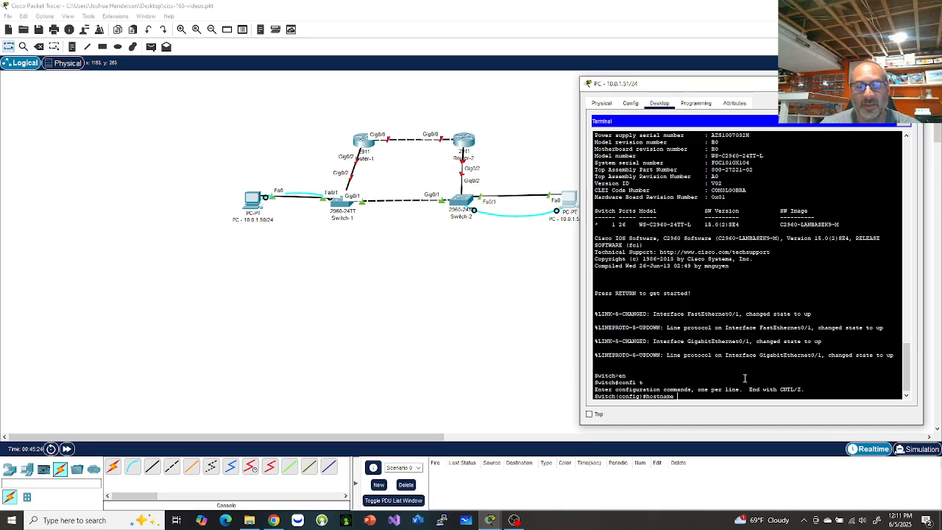
type("SW-2")
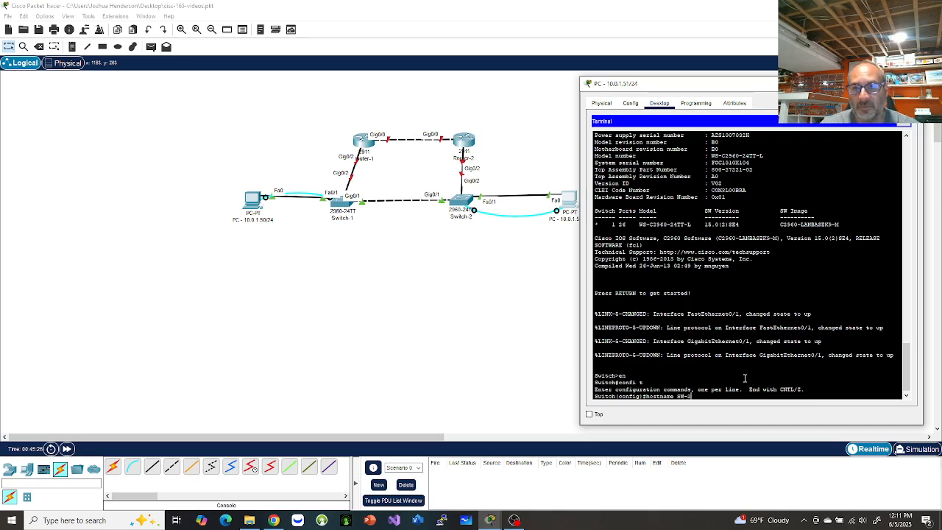
key("Return")
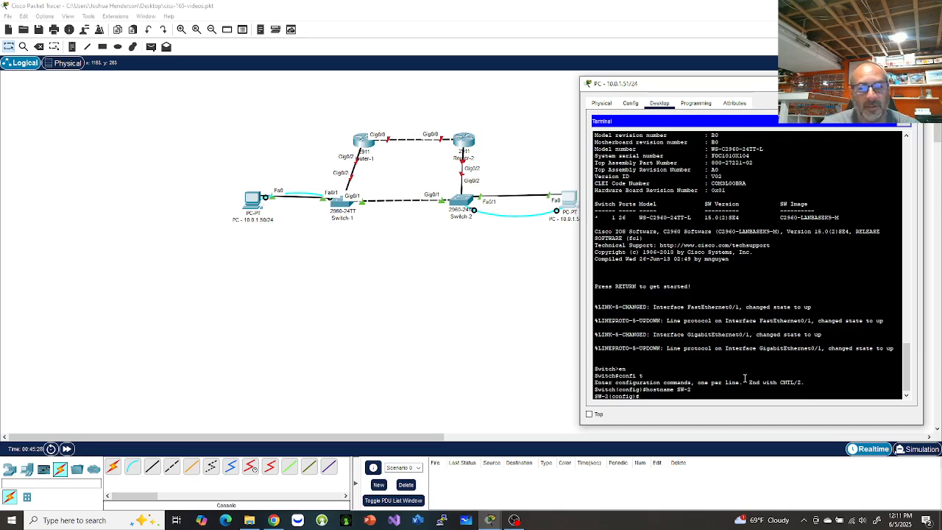
type("line con 0")
key("Return")
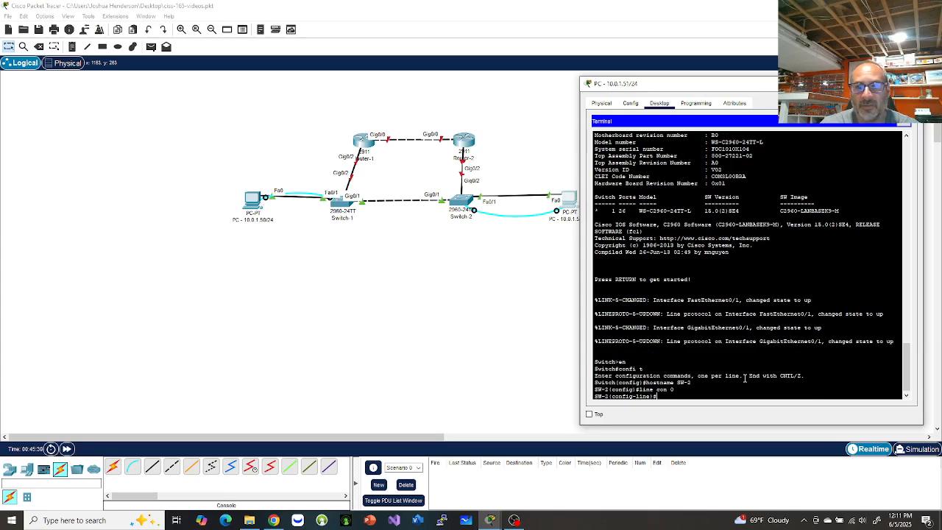
type("passwor")
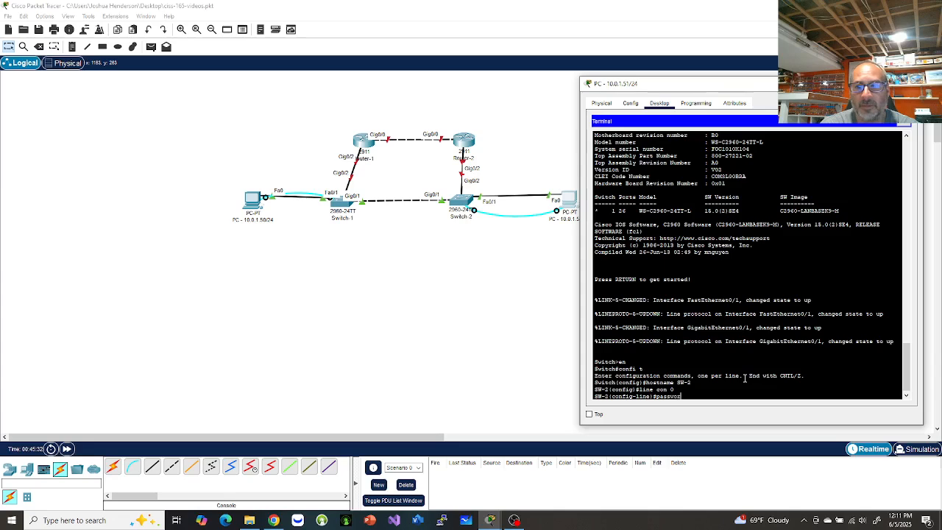
type("d cisco")
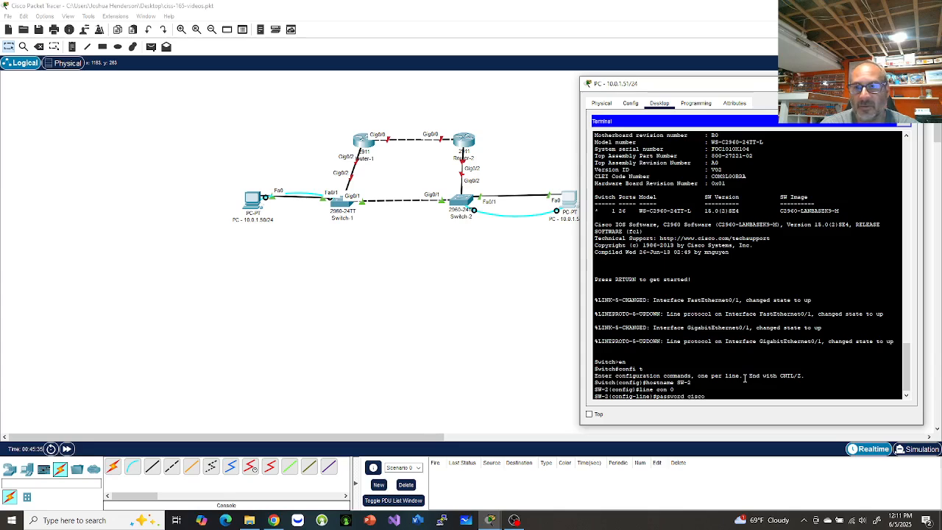
key("Return")
type("login")
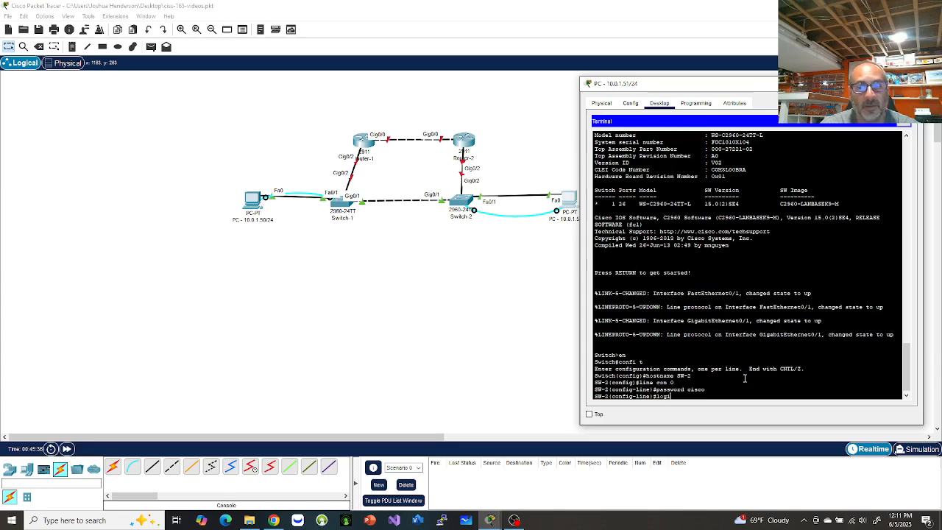
key("Return")
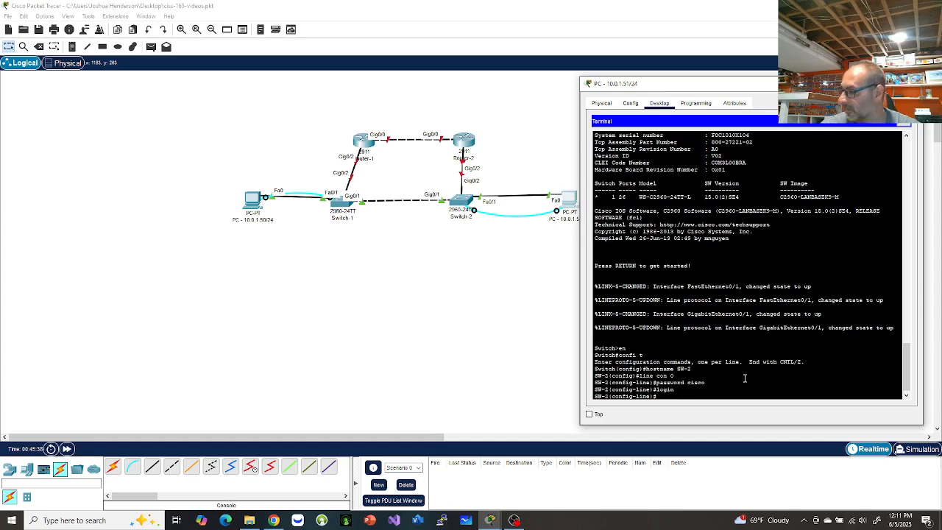
Set the enable secret, turn on password encryption, and add the 'Authorized Acces Only !!!!!' banner.
type("enable")
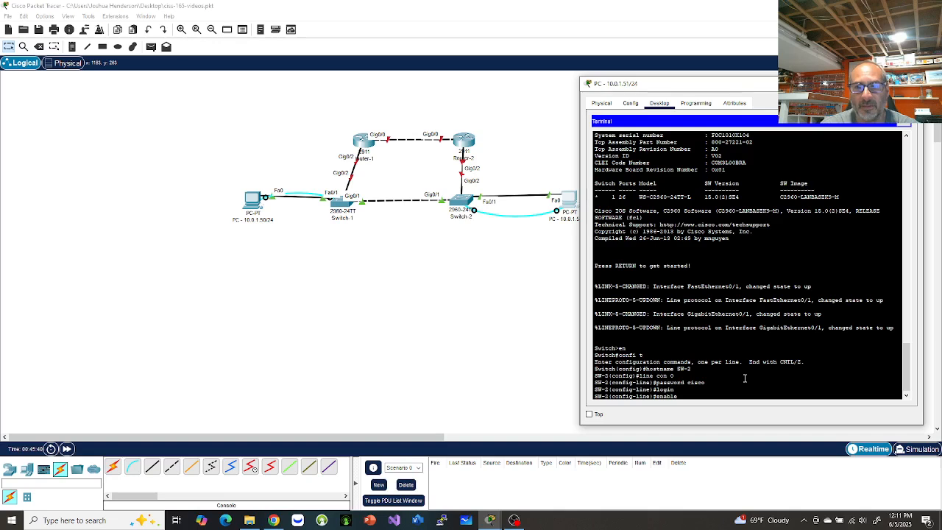
type(" secret")
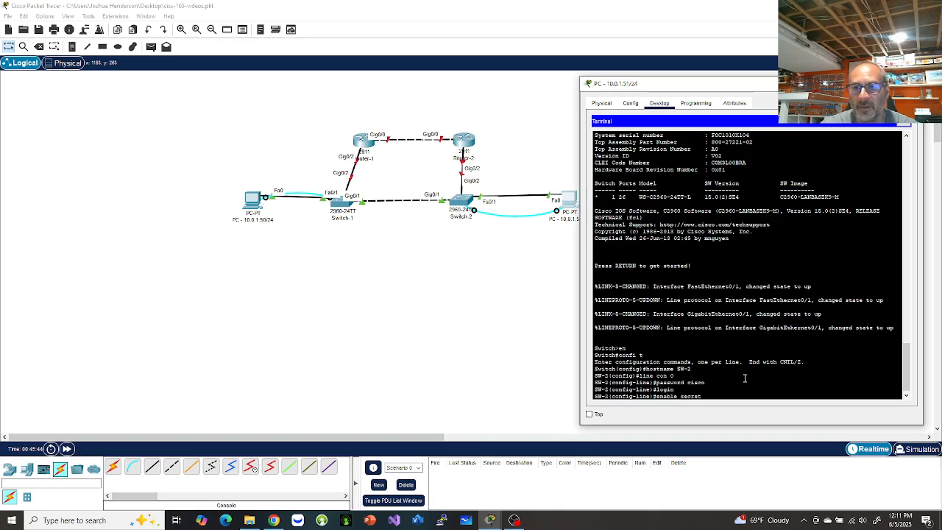
type(" class")
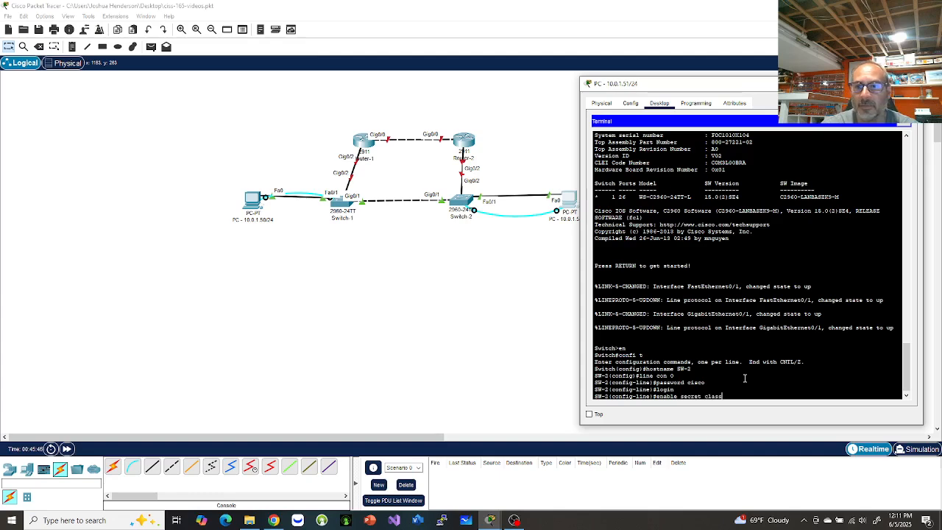
key("Return")
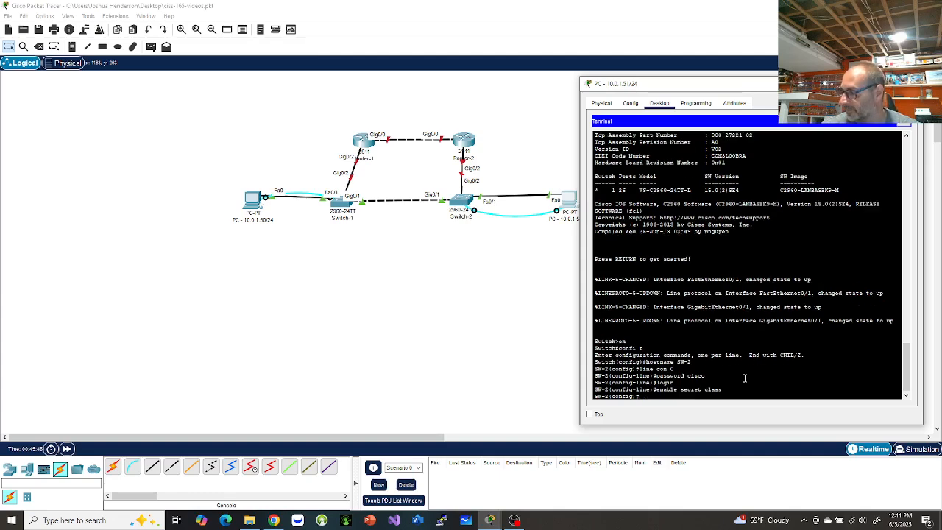
type("serv")
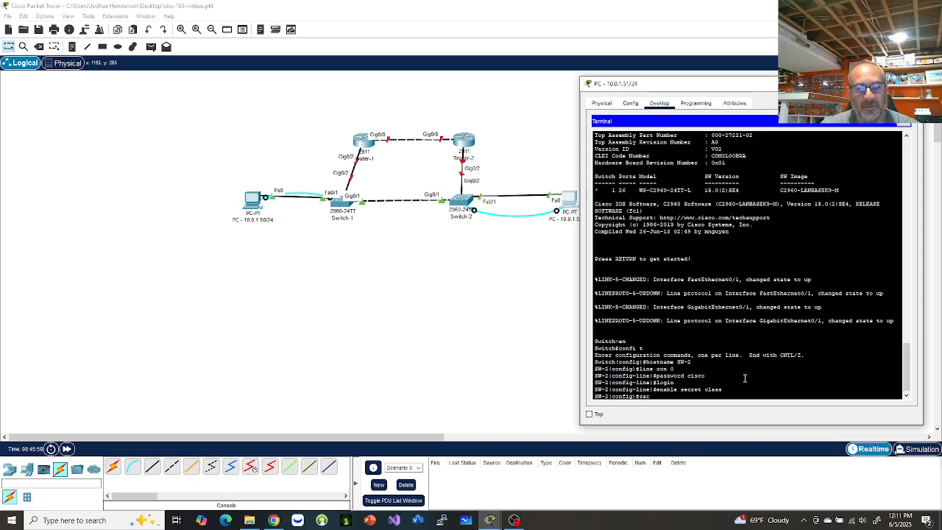
key("Tab")
type("pass")
key("Tab")
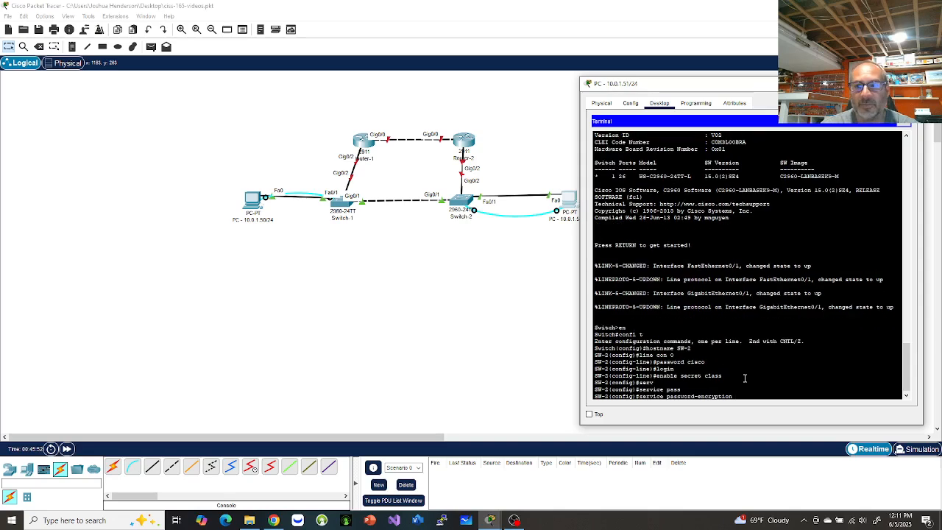
key("Return")
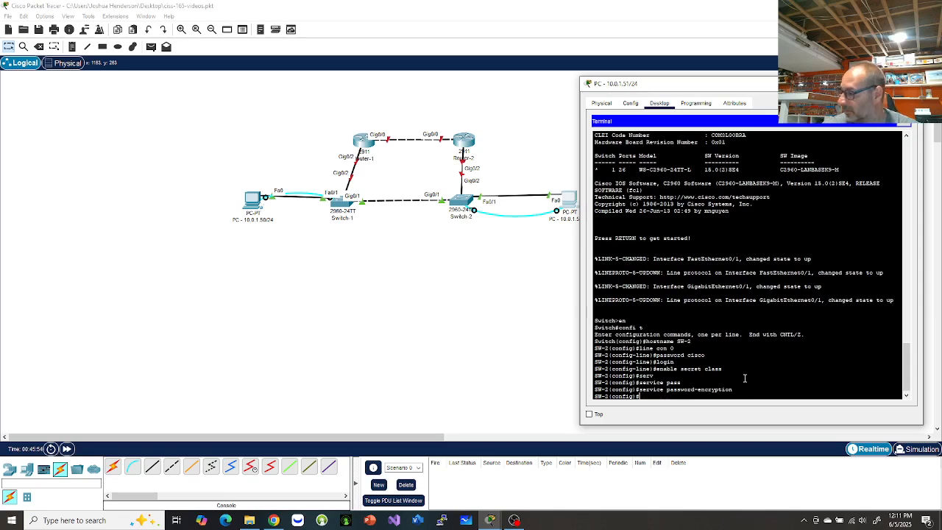
type("banner")
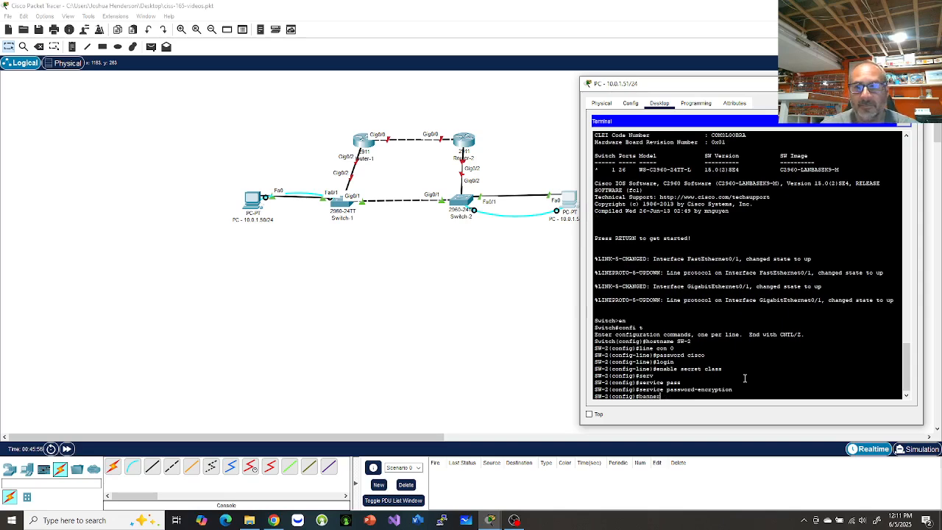
type(" motd")
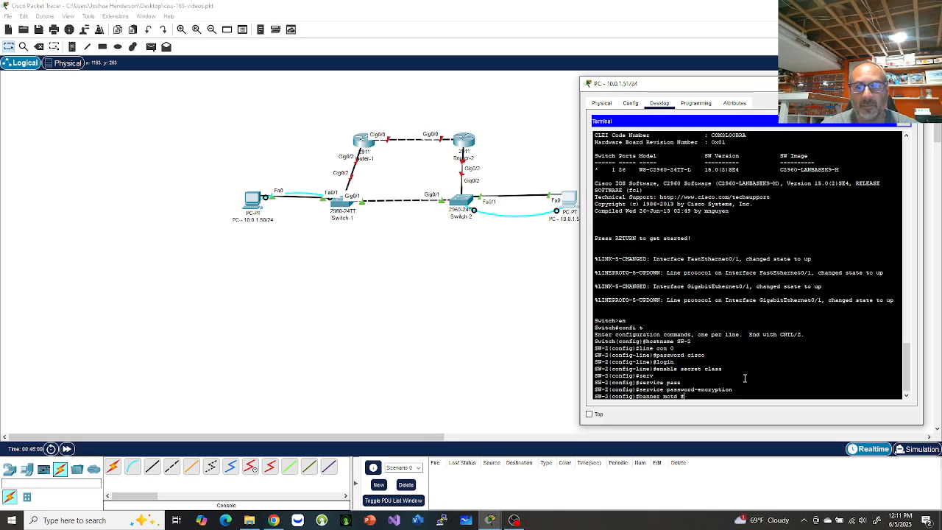
type(" # Authori")
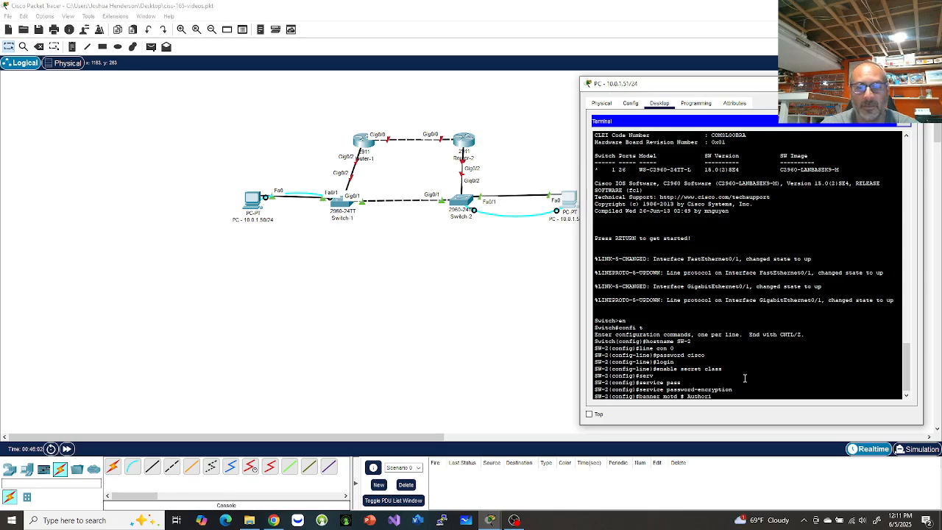
type("zed Acce")
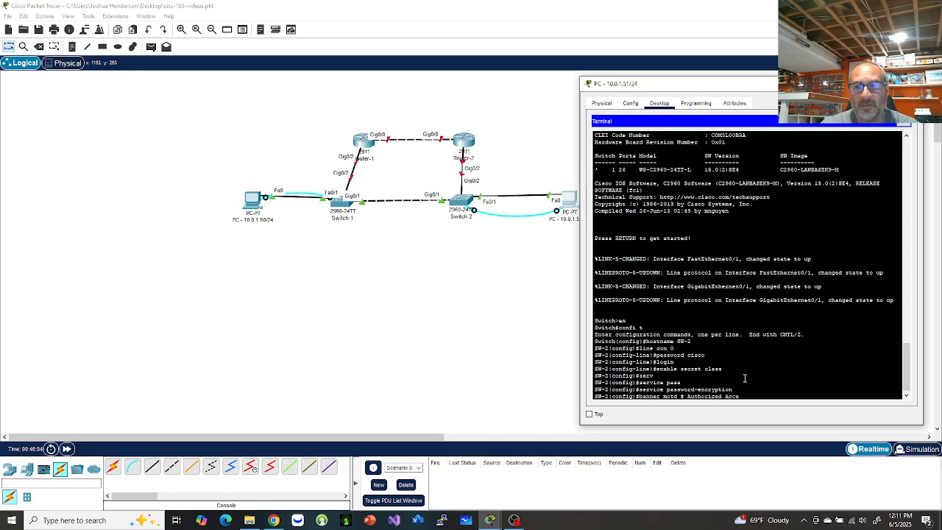
type("s Only")
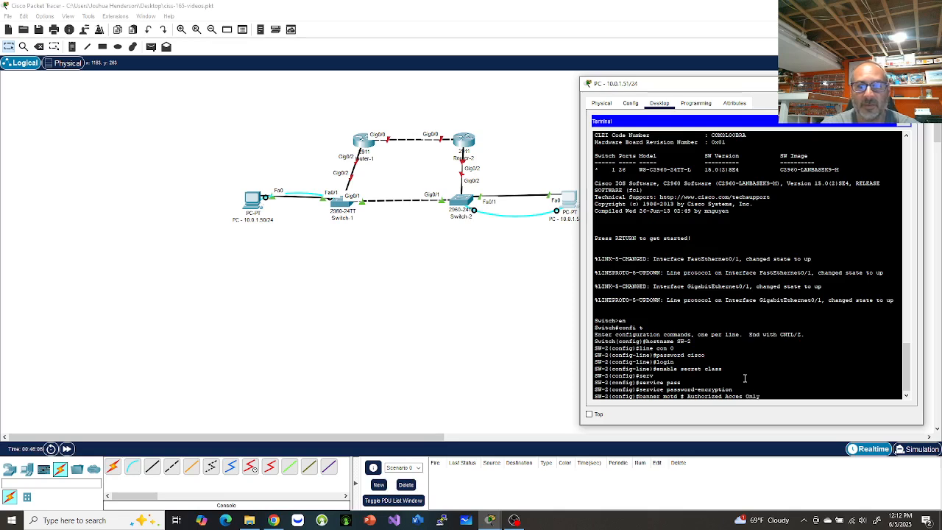
type(" !!!!!")
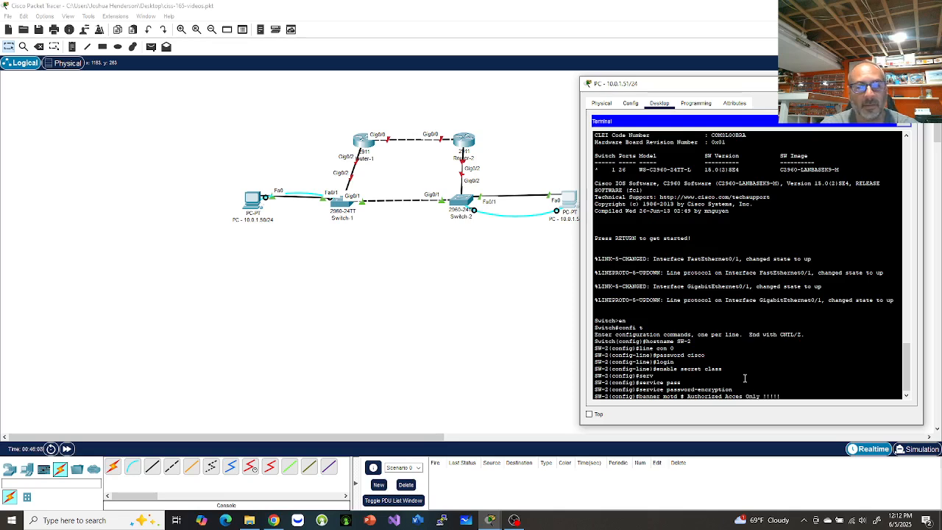
type(" #")
key("Return")
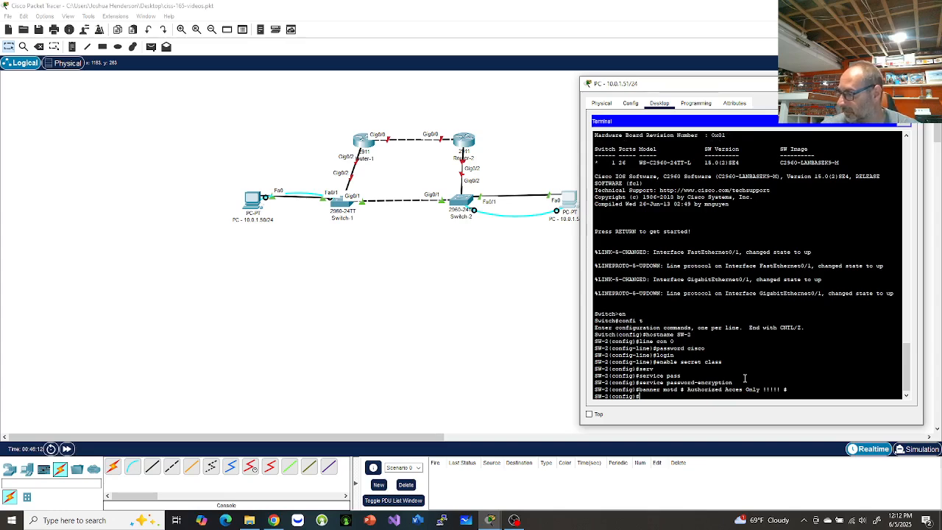
Assign interface VLAN 1 the address 10.0.1.3 255.255.255.0 and bring it up.
type("interf")
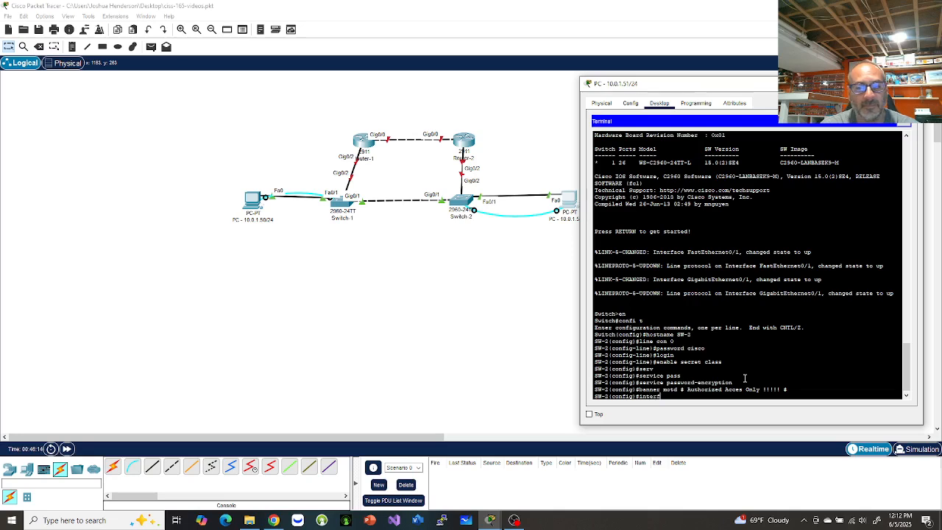
type("ace vlan 1")
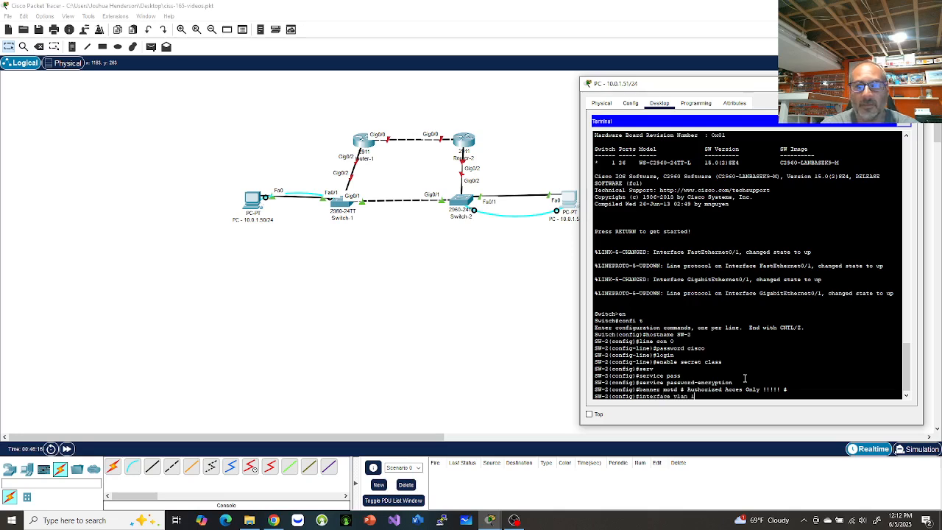
key("Return")
type("ig-if)#i")
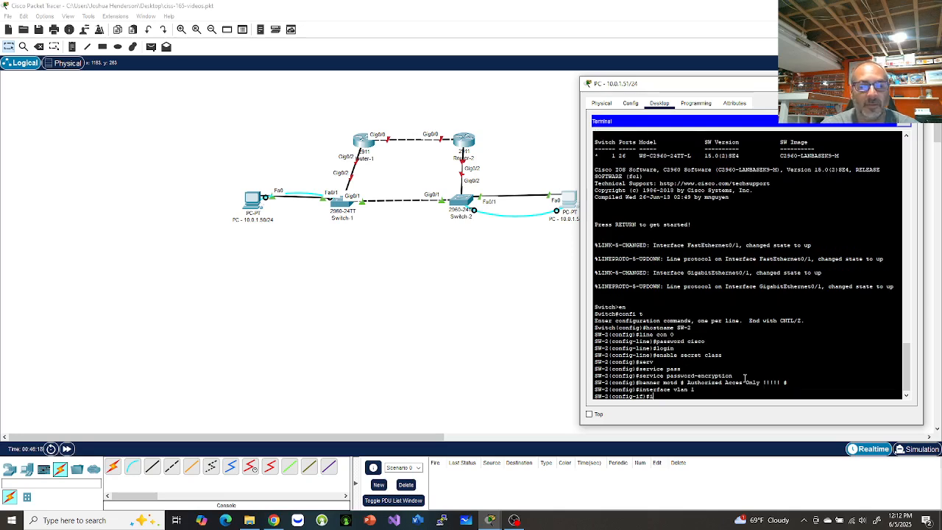
type("p address")
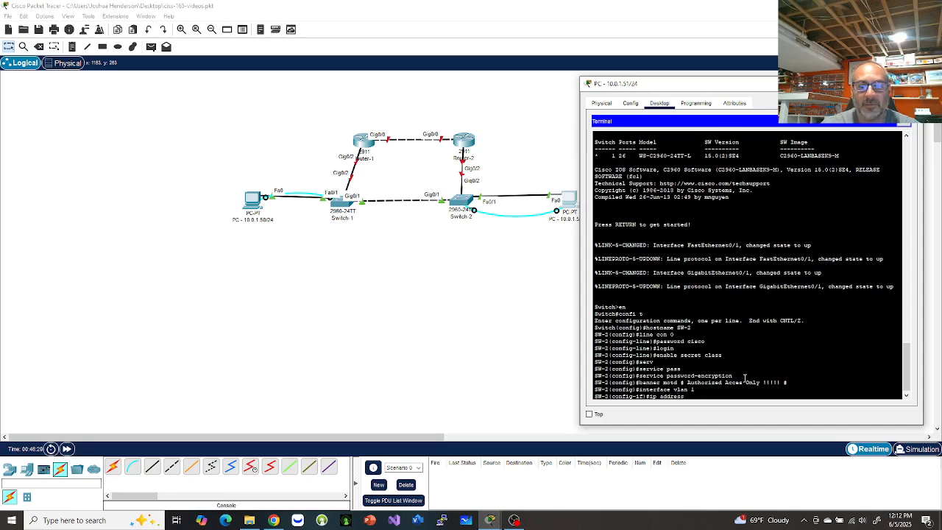
type(" 10.0.1.2")
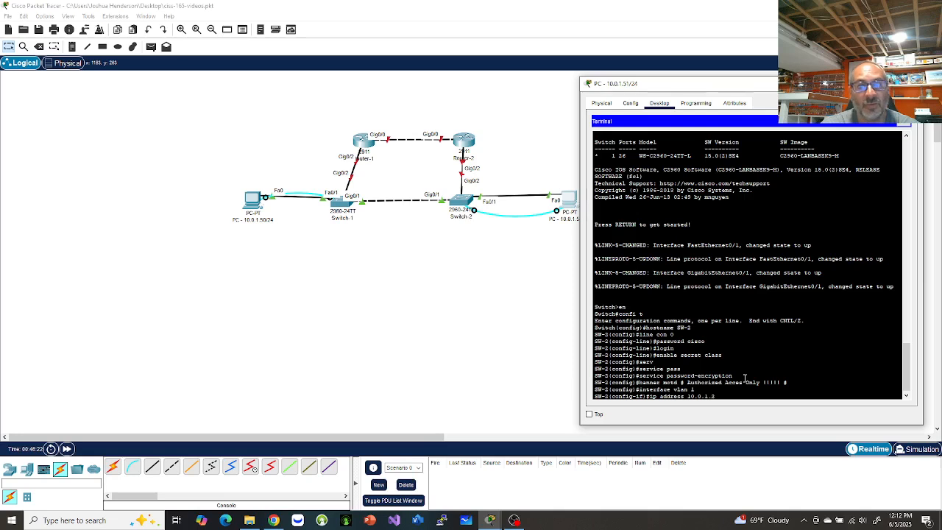
type("3 255")
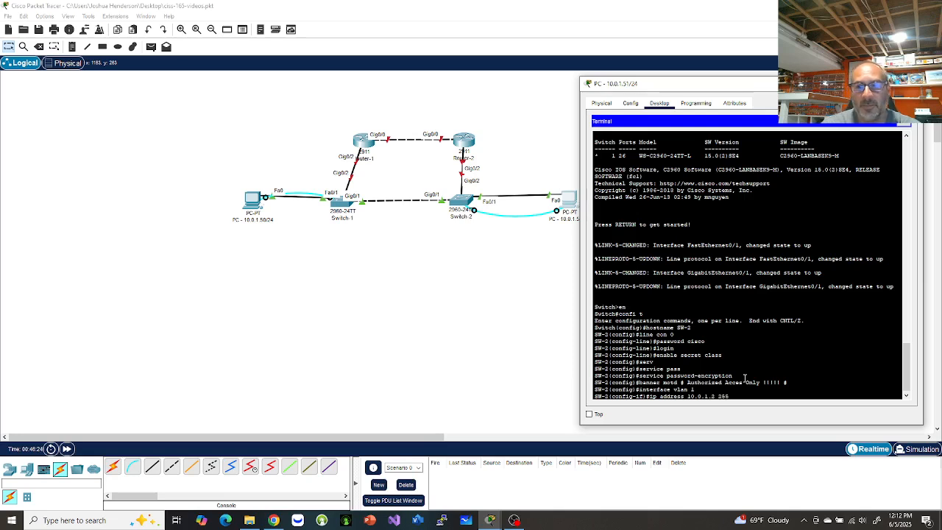
type(".255.255.0")
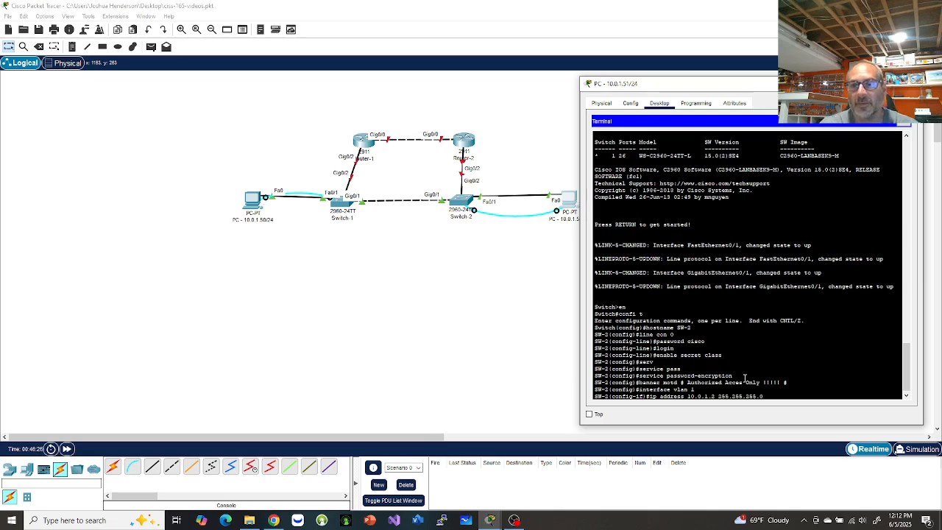
key("Return")
type("no shut")
key("Return")
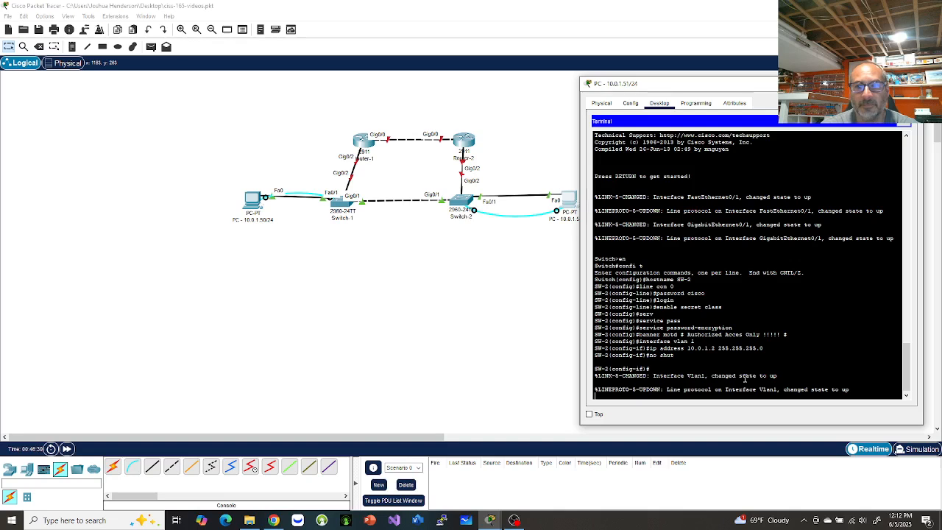
key("Return")
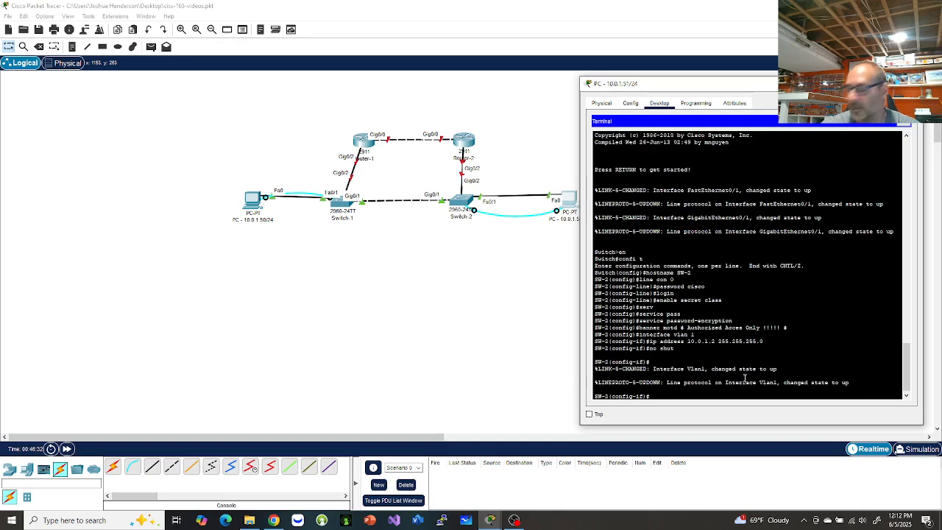
Exit configuration mode with end and save SW-2's running-config to startup-config via copy run start.
type("end")
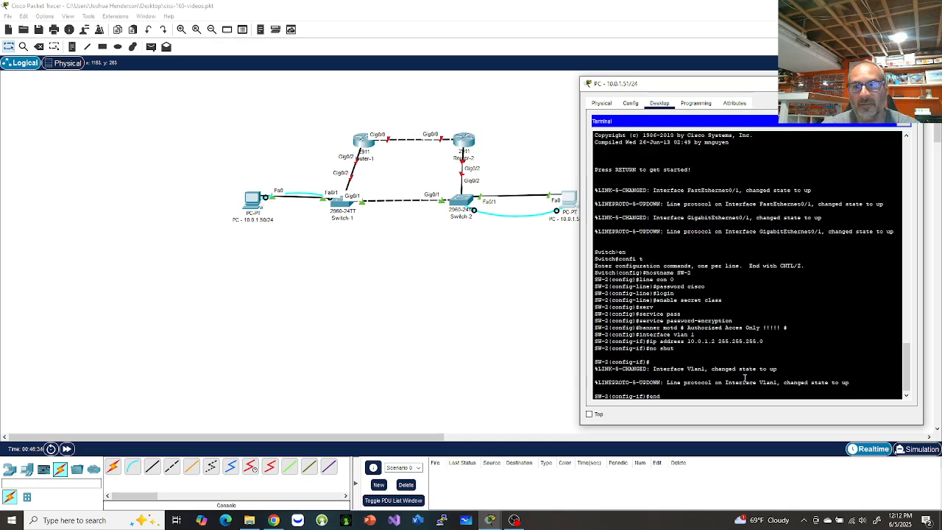
key("Return")
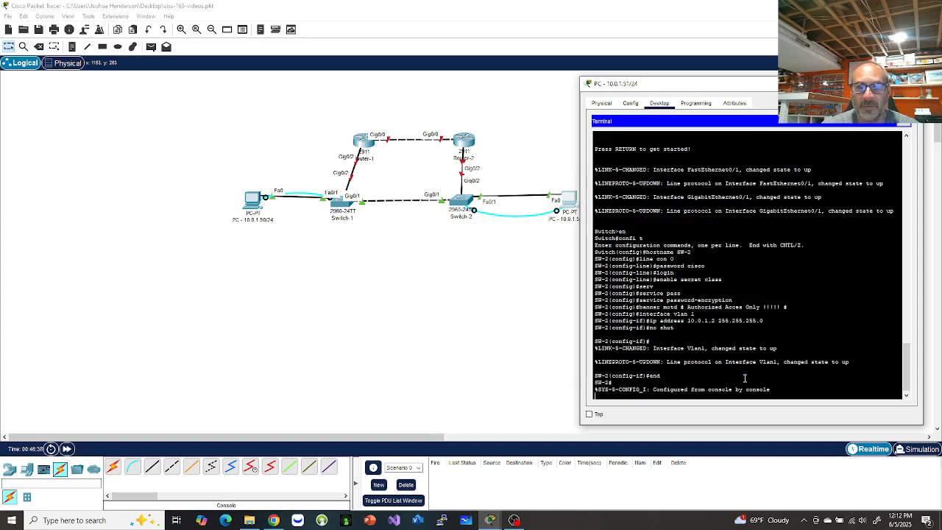
key("Return")
type("cop")
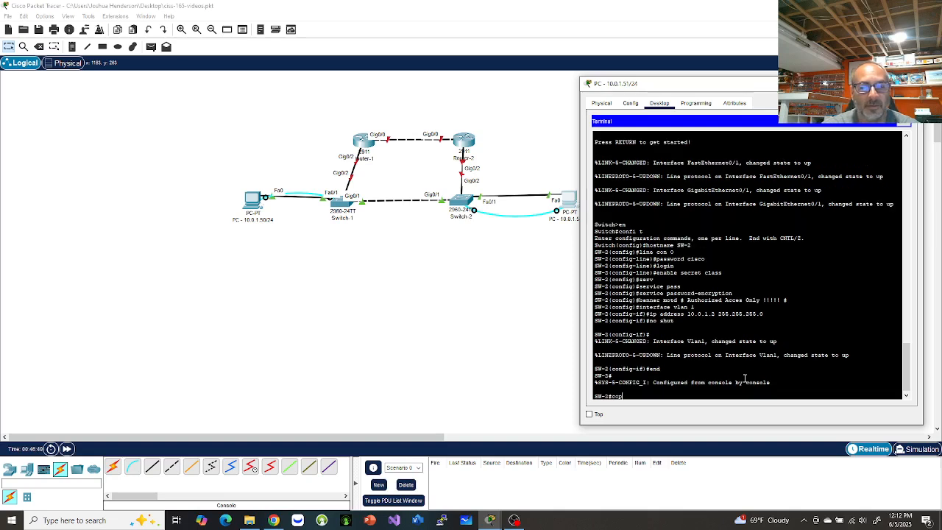
type("y run")
key("Tab")
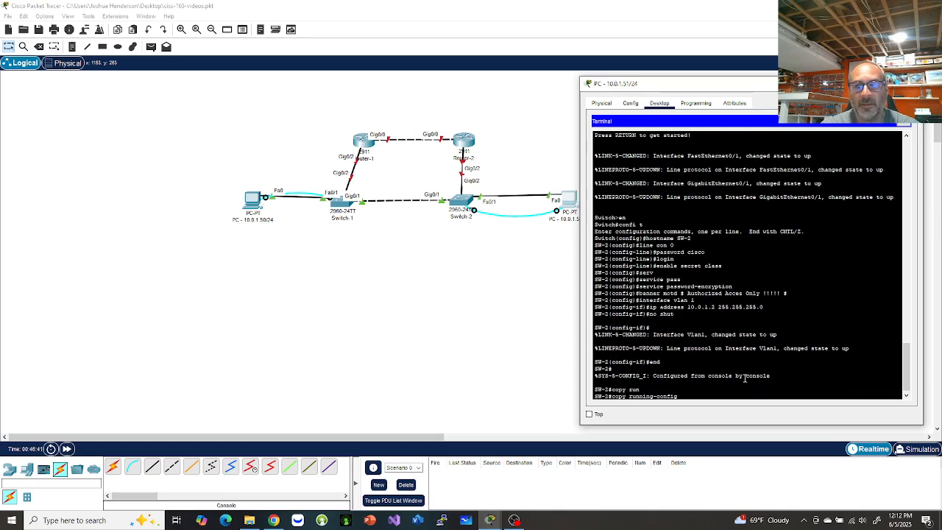
type("st")
key("Tab")
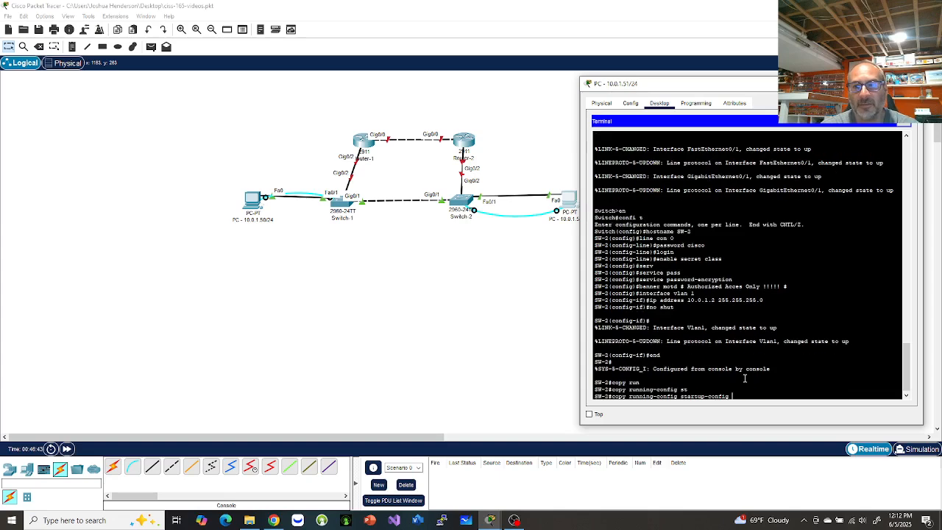
key("BackSpace")
key("BackSpace")
key("BackSpace")
key("BackSpace")
key("BackSpace")
key("BackSpace")
key("BackSpace")
key("BackSpace")
key("BackSpace")
key("BackSpace")
key("BackSpace")
key("BackSpace")
key("BackSpace")
key("BackSpace")
key("BackSpace")
key("BackSpace")
key("BackSpace")
key("BackSpace")
key("BackSpace")
key("BackSpace")
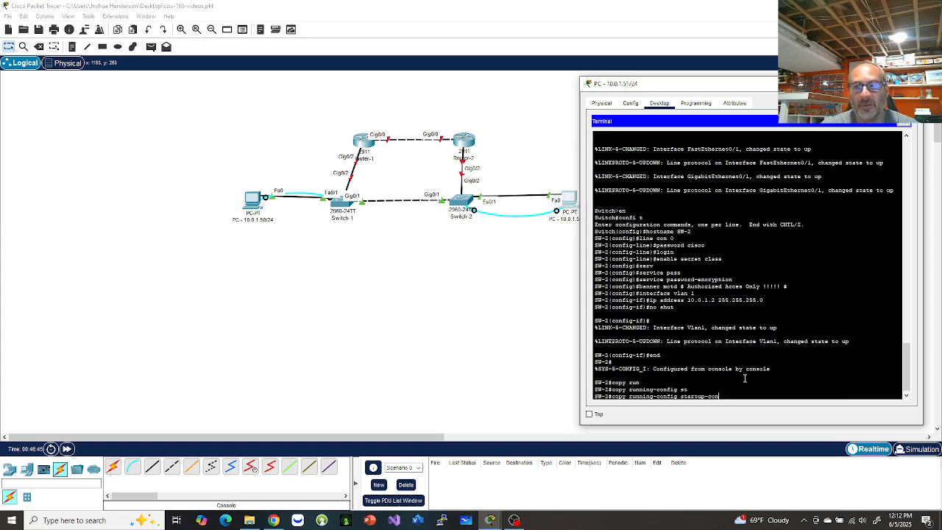
key("BackSpace")
type("s")
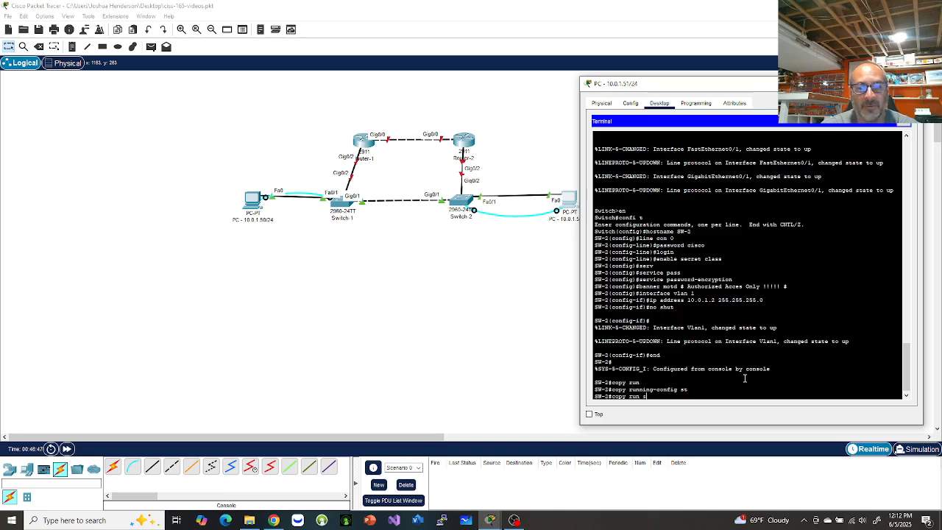
type("tart")
key("Return")
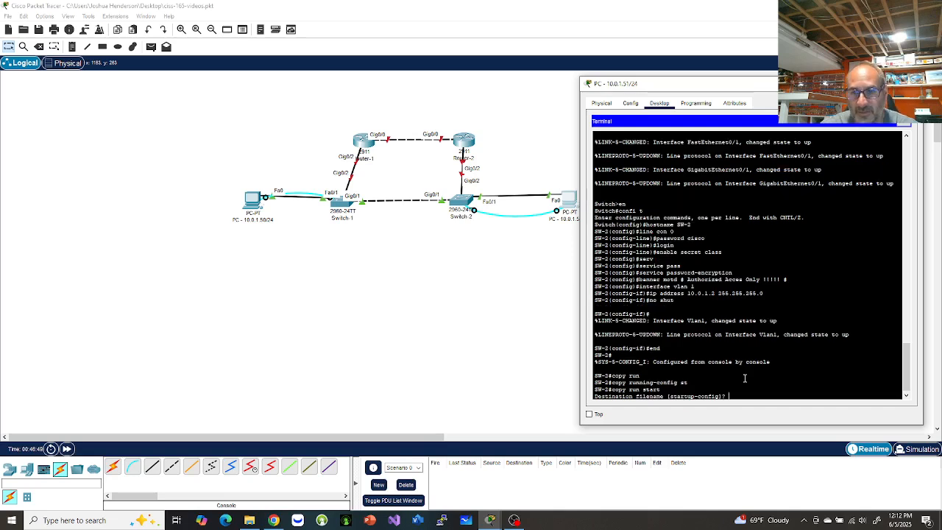
key("Return")
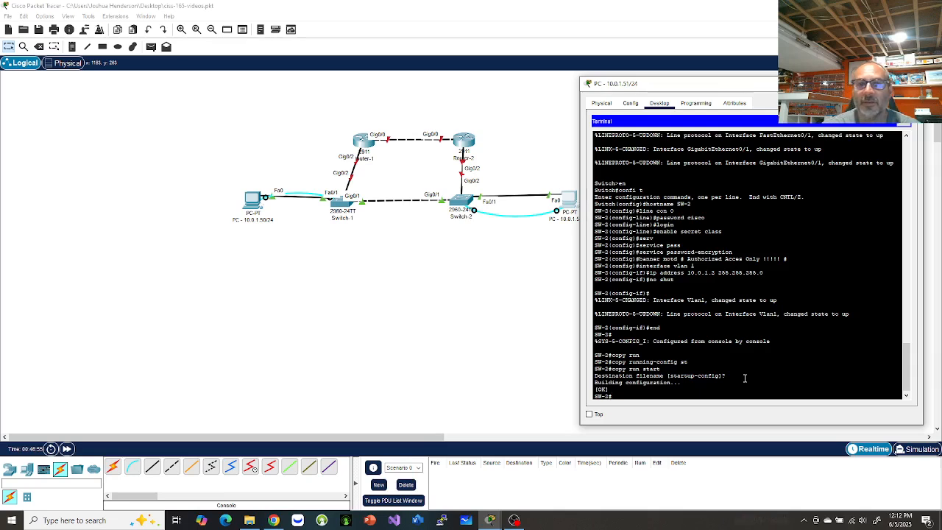
type("ping 10")
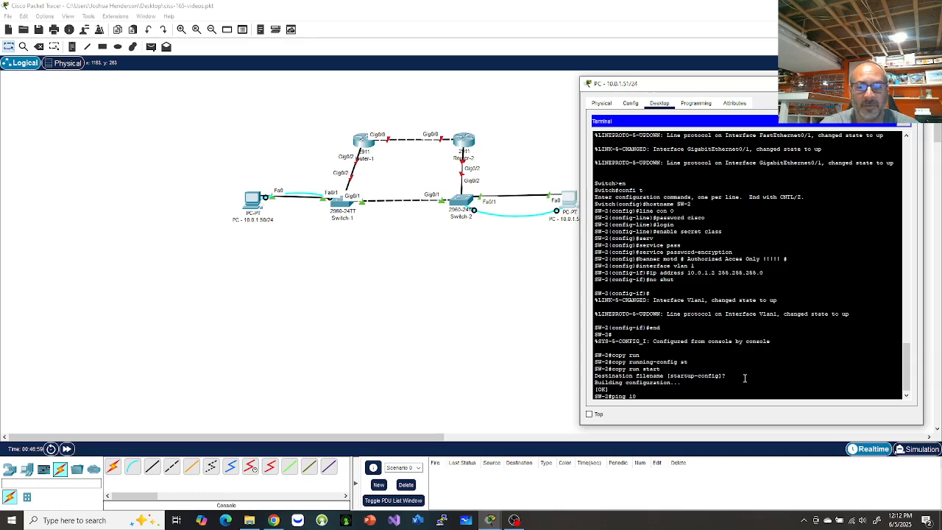
type(".0.1.")
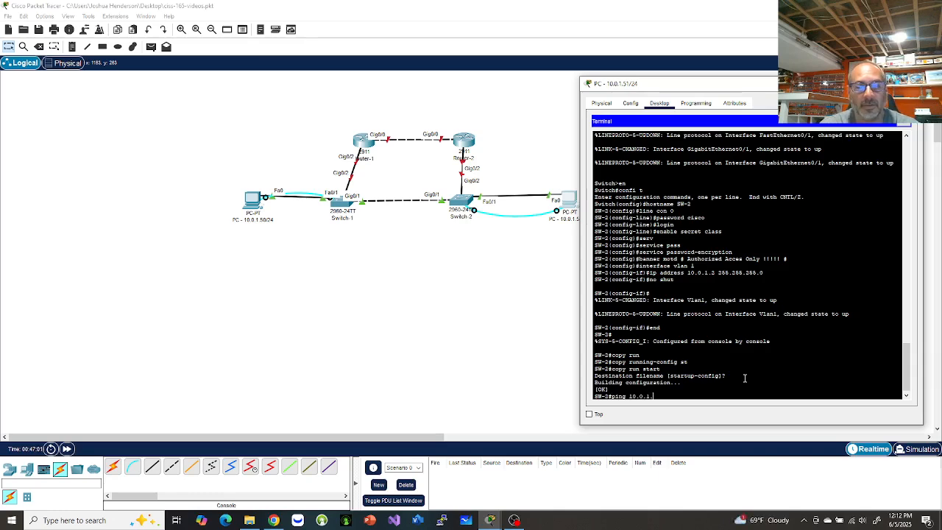
type("50")
From SW-2, ping 10.0.1.50, then ping 10.0.1.1 twice.
key("Return")
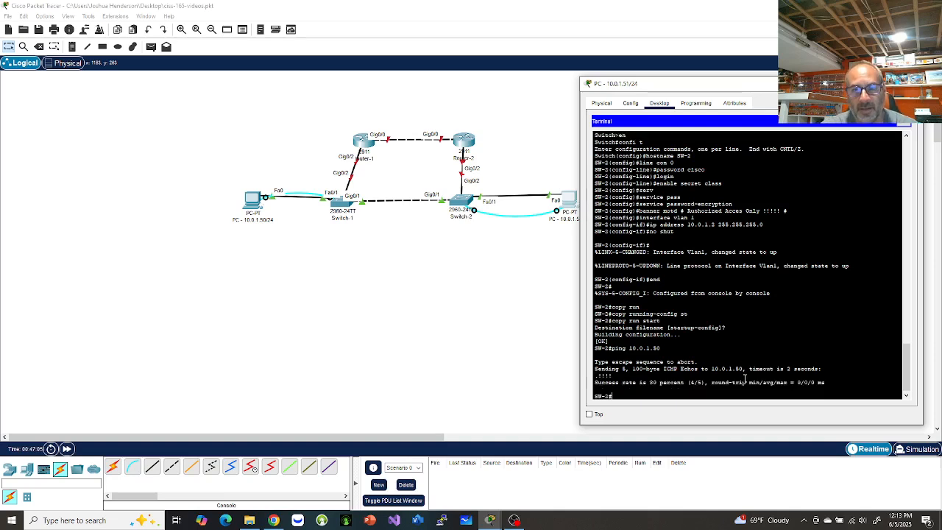
type("ping")
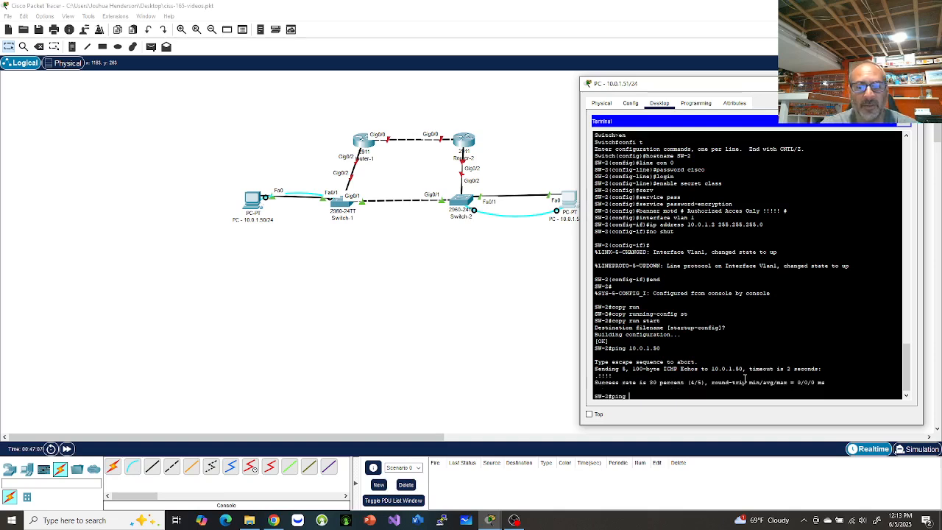
type(" 10.0.1.")
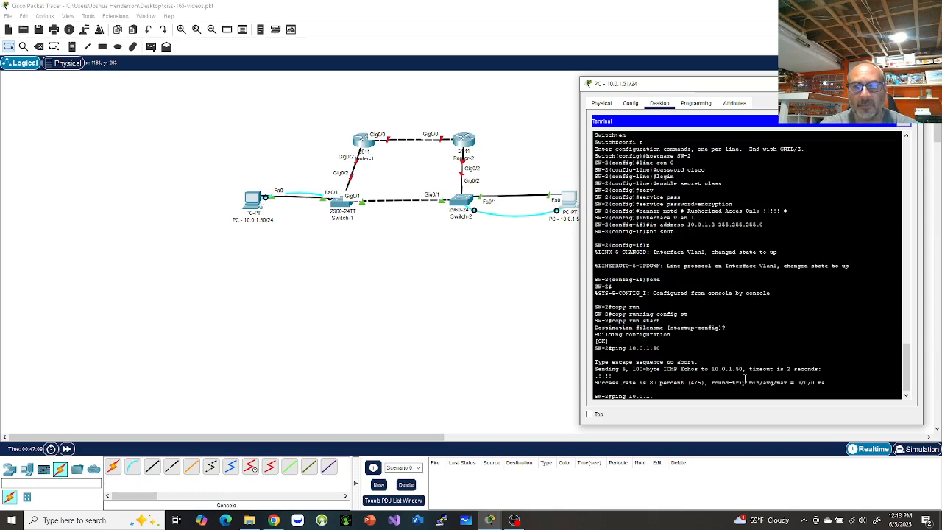
type("1")
key("Return")
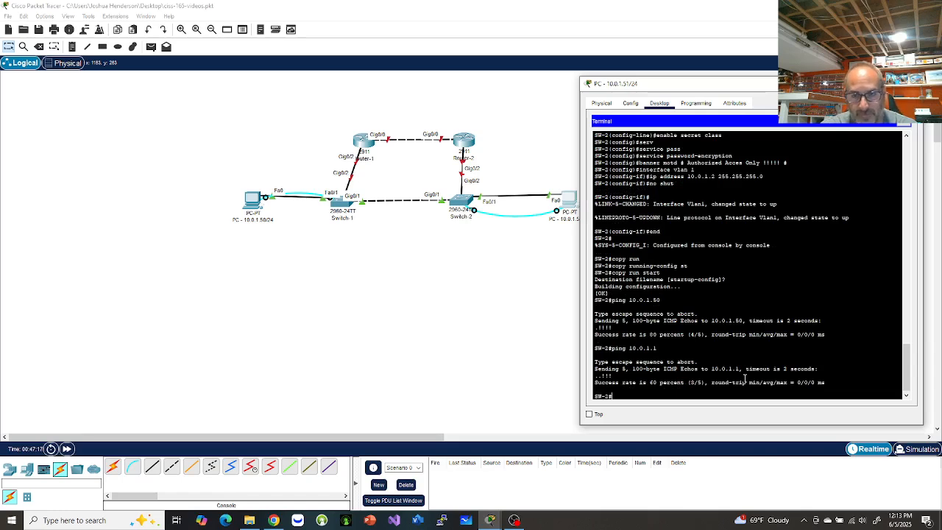
key("Up")
key("Return")
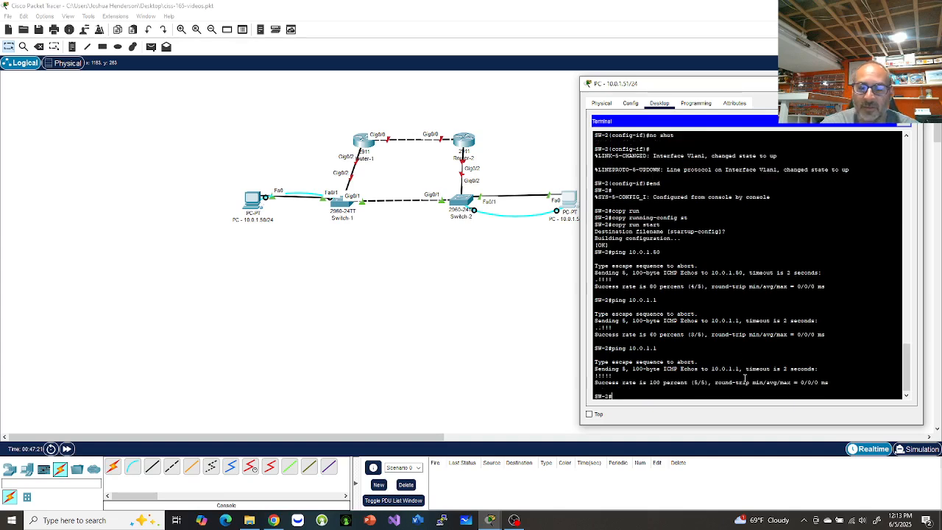
Ping the PC at 10.0.1.51 from SW-2 and close the switch terminal.
key("Up")
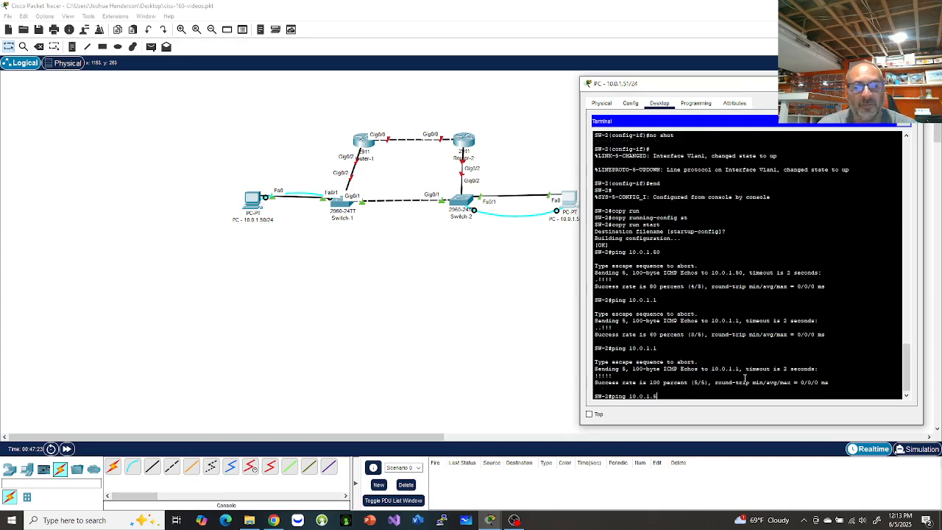
type("51")
key("Return")
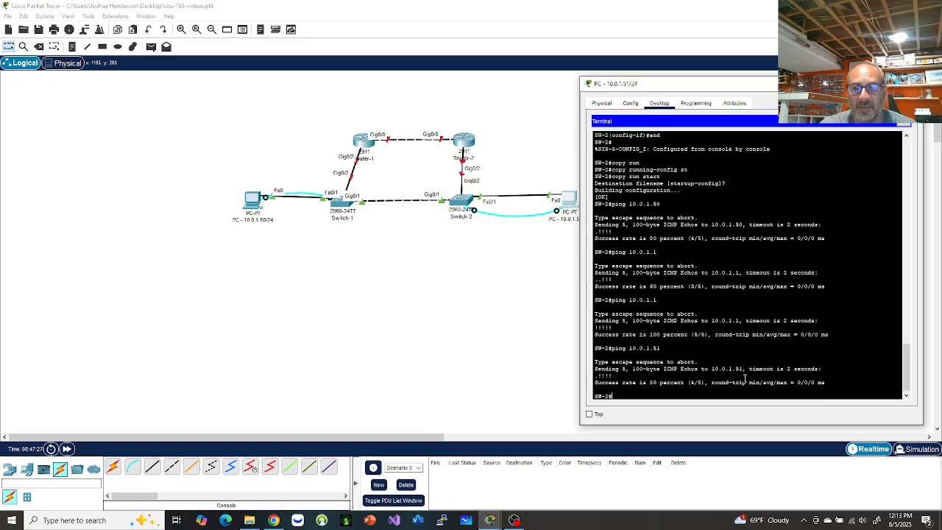
left_click(904, 133)
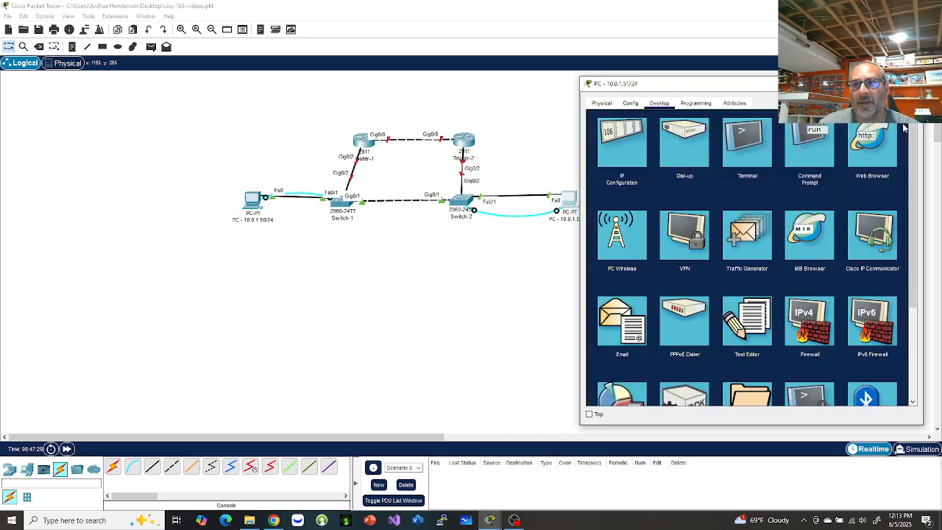
Open the PC's Command Prompt and ping 10.0.1.50.
left_click(814, 143)
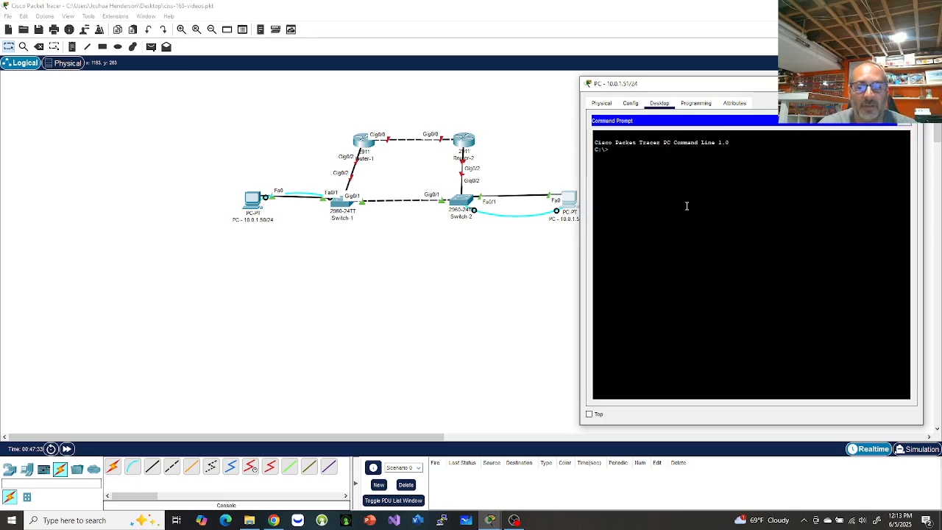
type("ping ")
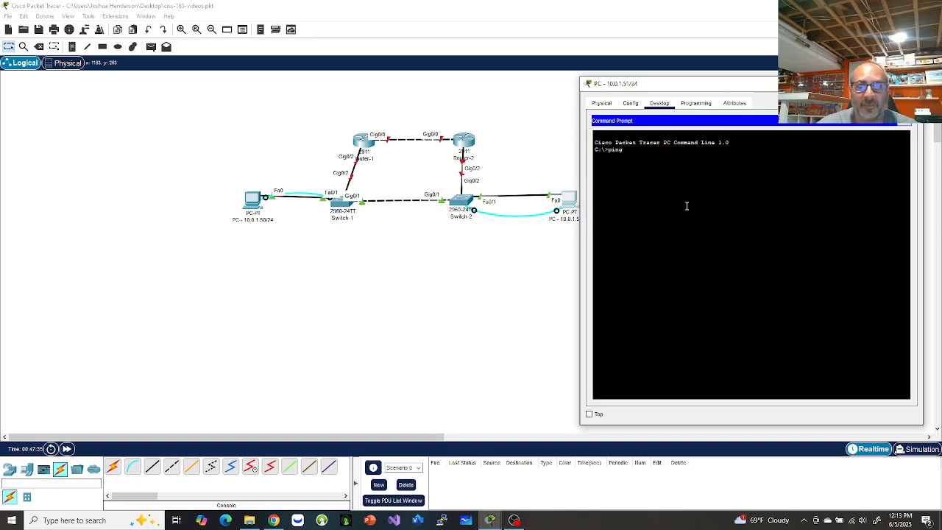
type("10.")
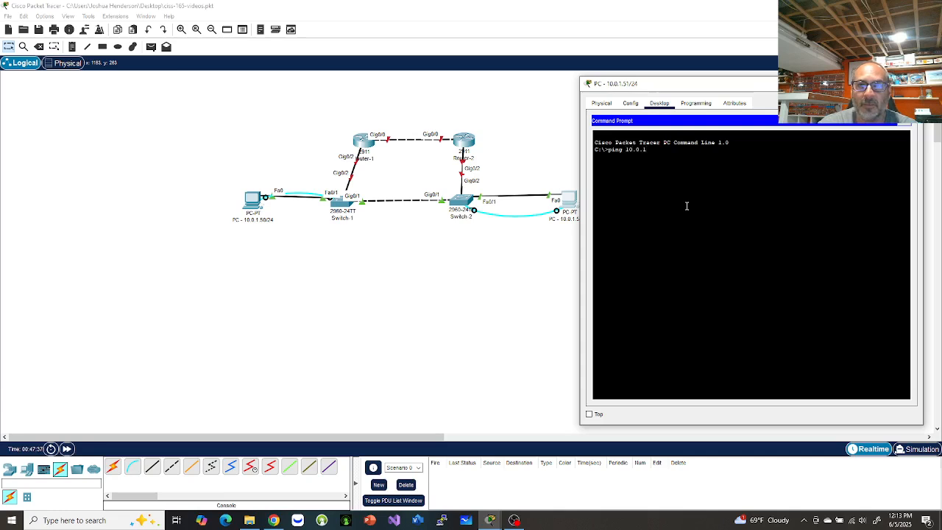
type("0.1.50")
key("Return")
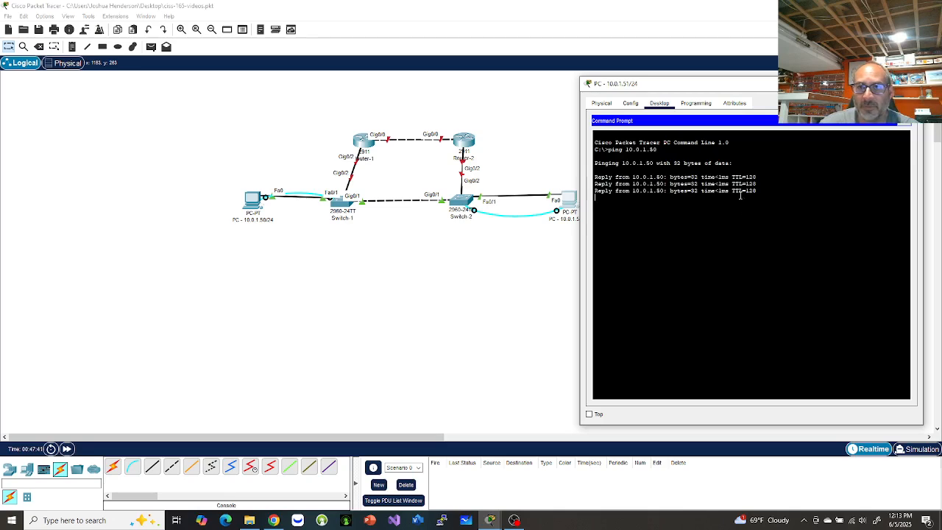
From the PC, ping the gateway 10.0.1.1 and SW-2 at 10.0.1.2.
key("Up")
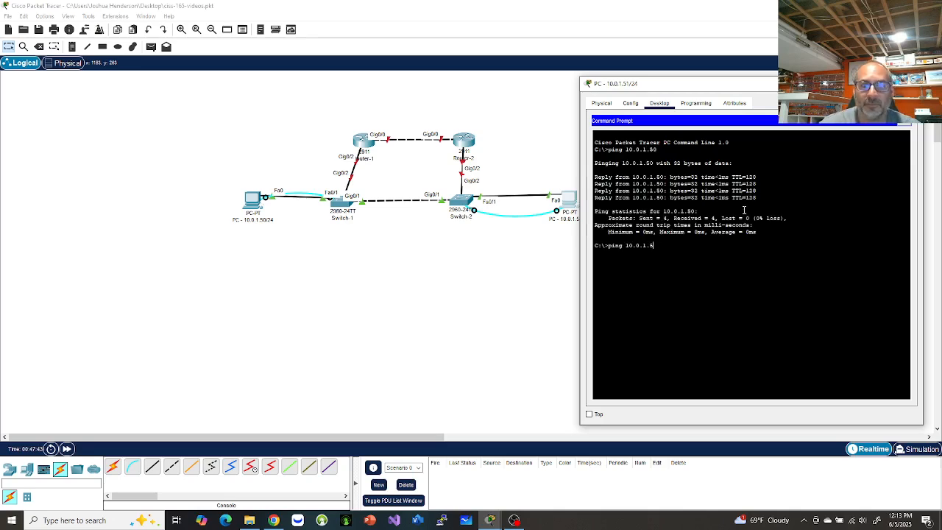
key("BackSpace")
type("1")
key("Return")
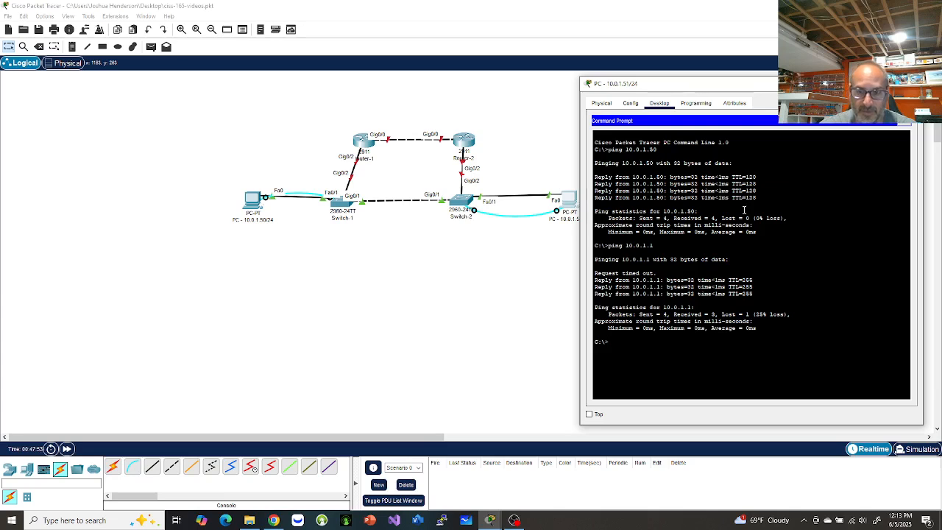
key("Up")
type("2")
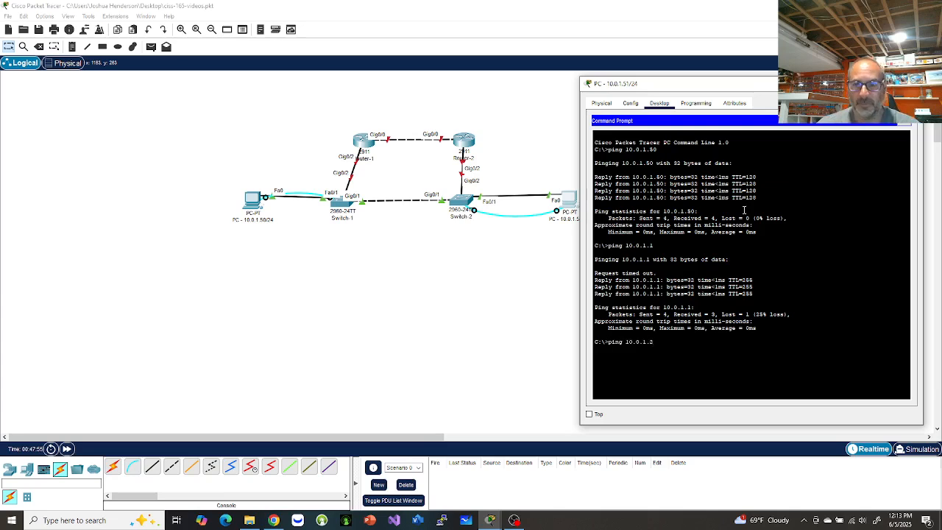
key("Return")
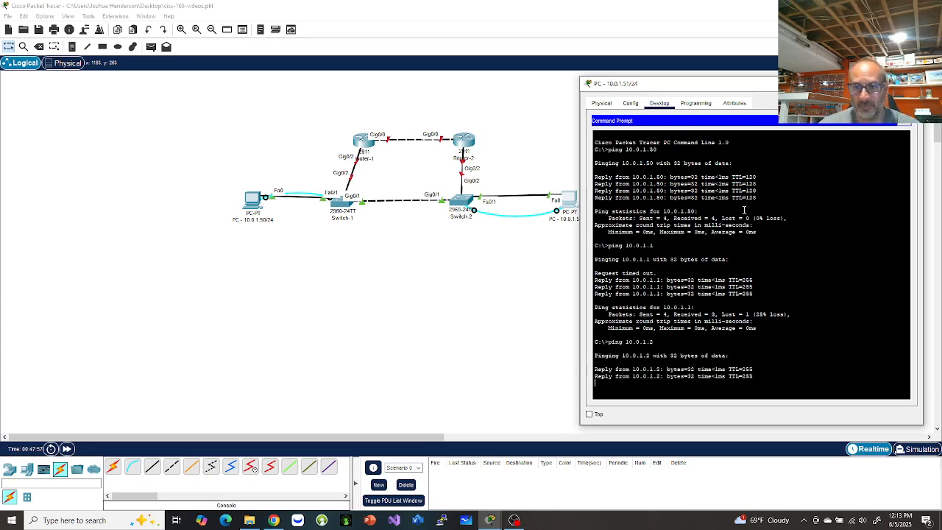